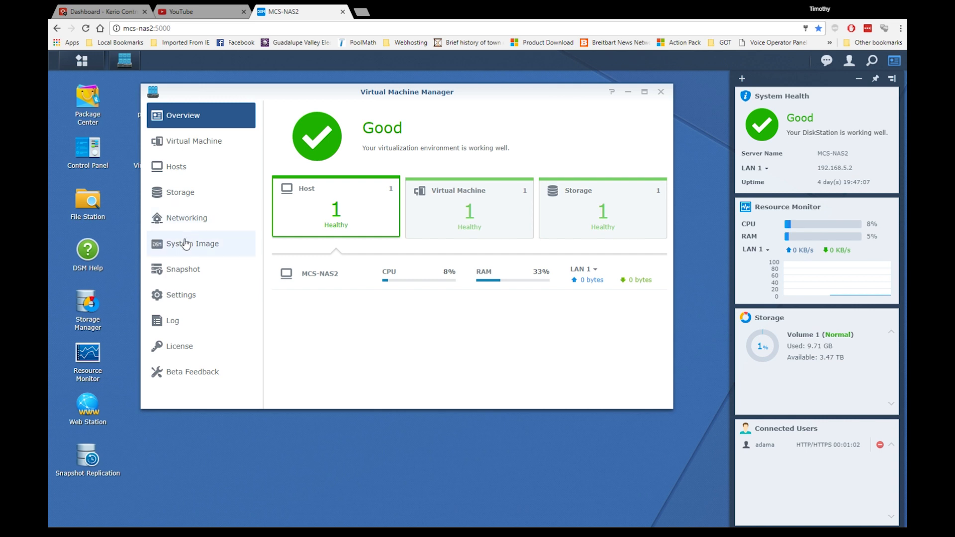
# Start a new system image and name it W7-Pro
pyautogui.click(191, 244)
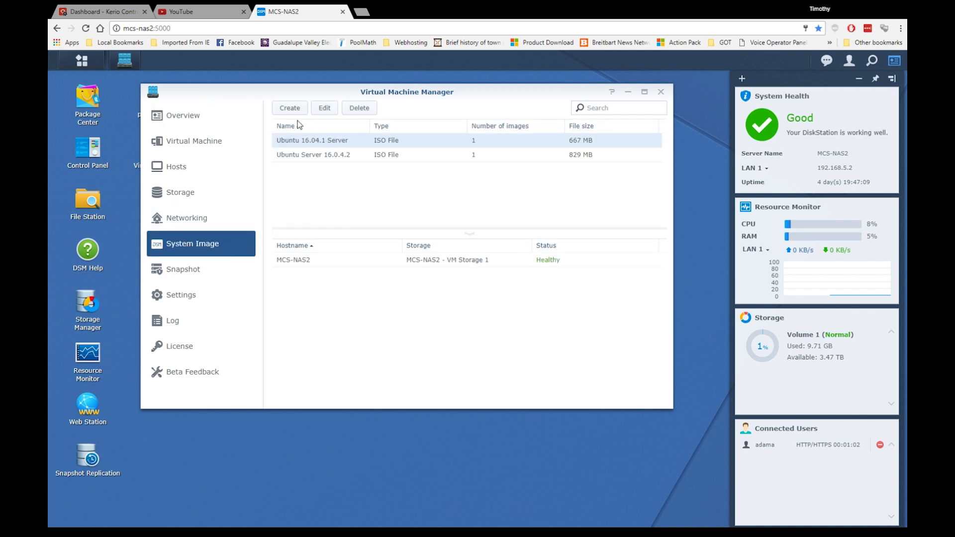
pyautogui.click(292, 109)
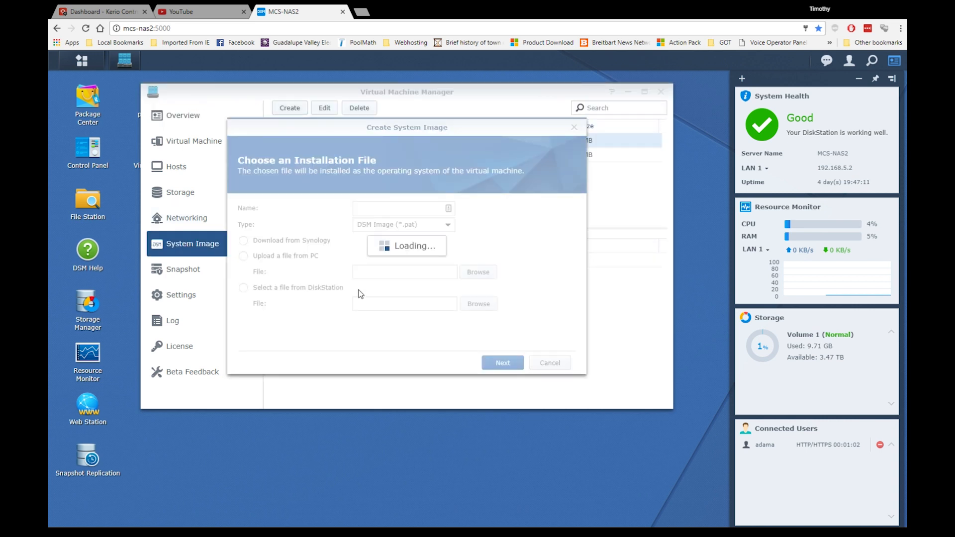
pyautogui.click(374, 208)
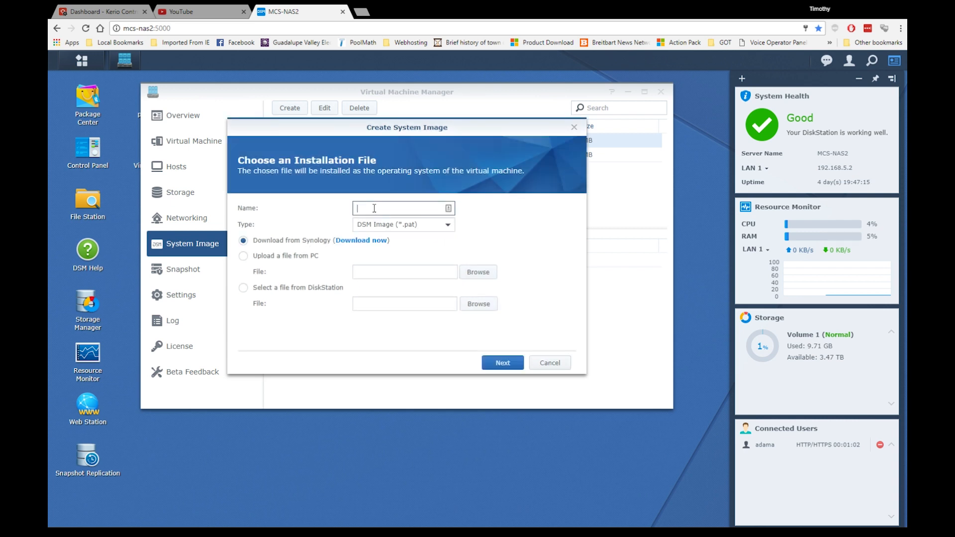
pyautogui.write('W')
pyautogui.write('-Pro')
pyautogui.press('Left')
pyautogui.press('Left')
pyautogui.press('Left')
pyautogui.press('Left')
pyautogui.write('7')
# Set the image type to ISO File (*.iso) and choose the Windows 7 Pro 64-bit ISO from the PC for upload
pyautogui.click(447, 225)
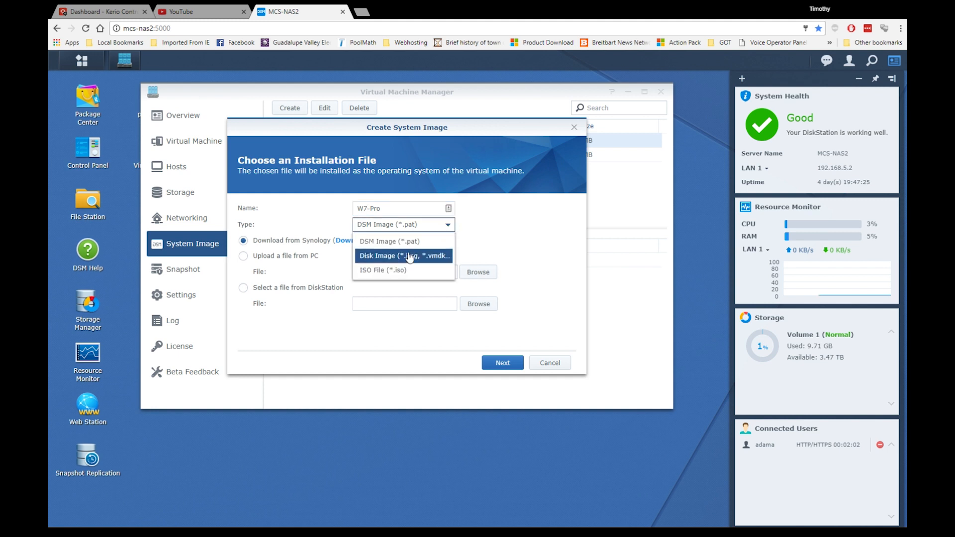
pyautogui.click(401, 271)
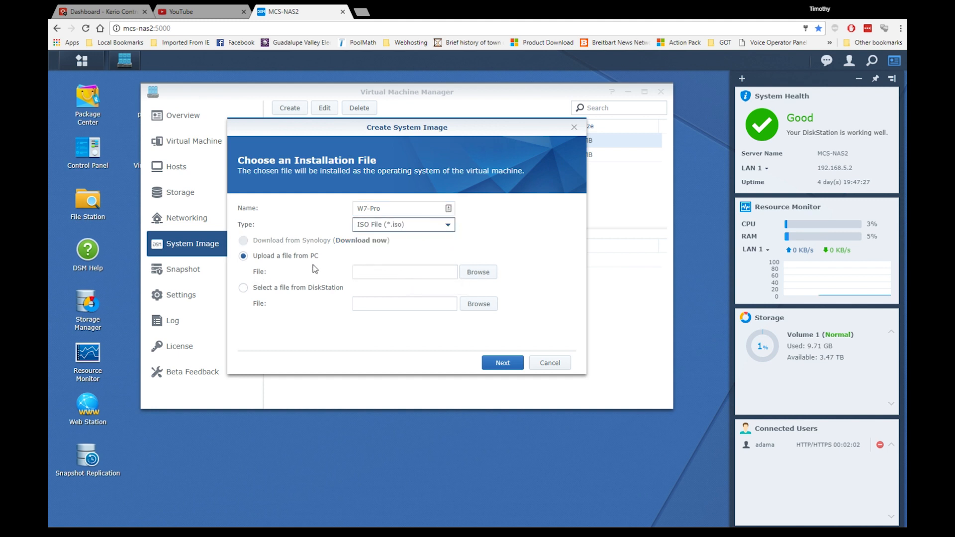
pyautogui.click(473, 273)
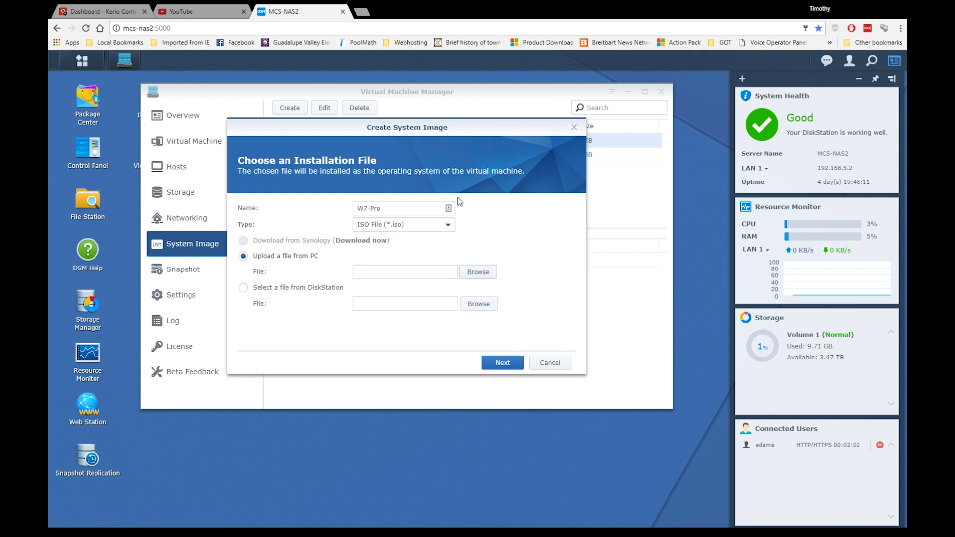
pyautogui.click(477, 267)
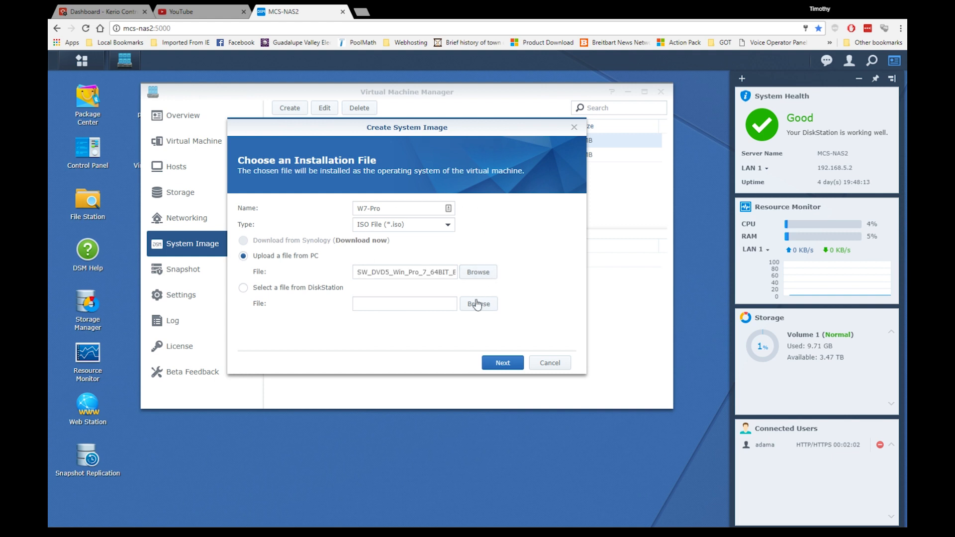
# Store the W7-Pro image on the MCS-NAS2 storage and apply the creation
pyautogui.click(502, 364)
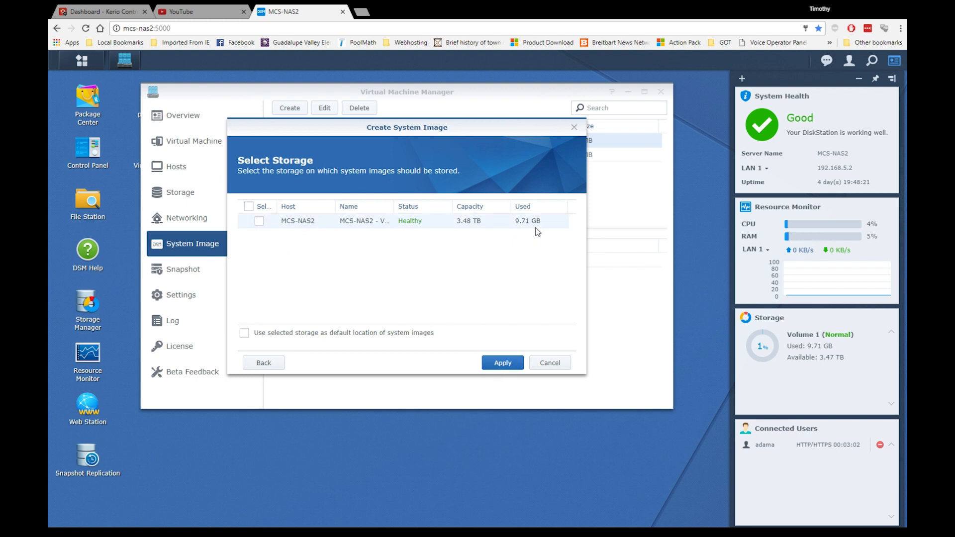
pyautogui.click(258, 221)
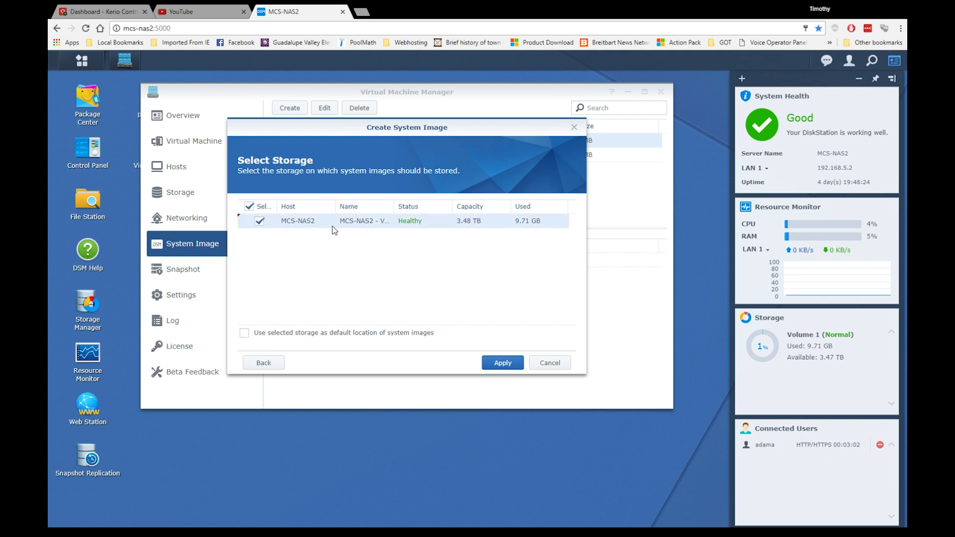
pyautogui.click(502, 363)
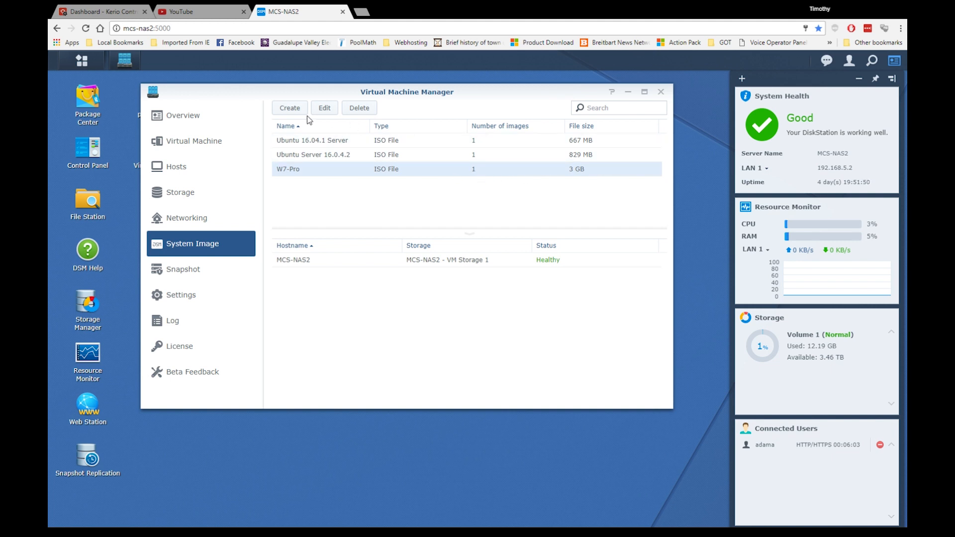
# Start another system image named W10-Pro with the type ISO File (*.iso)
pyautogui.click(289, 109)
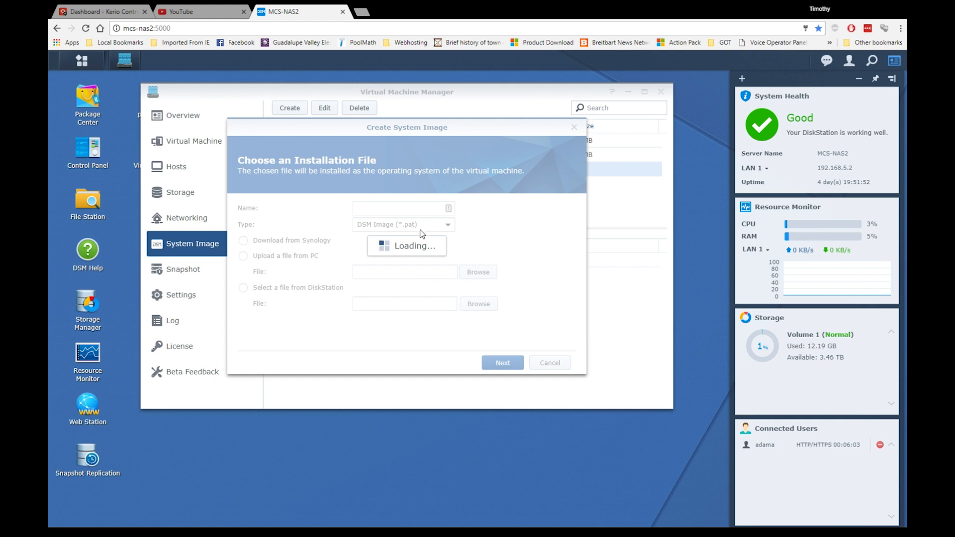
pyautogui.click(368, 205)
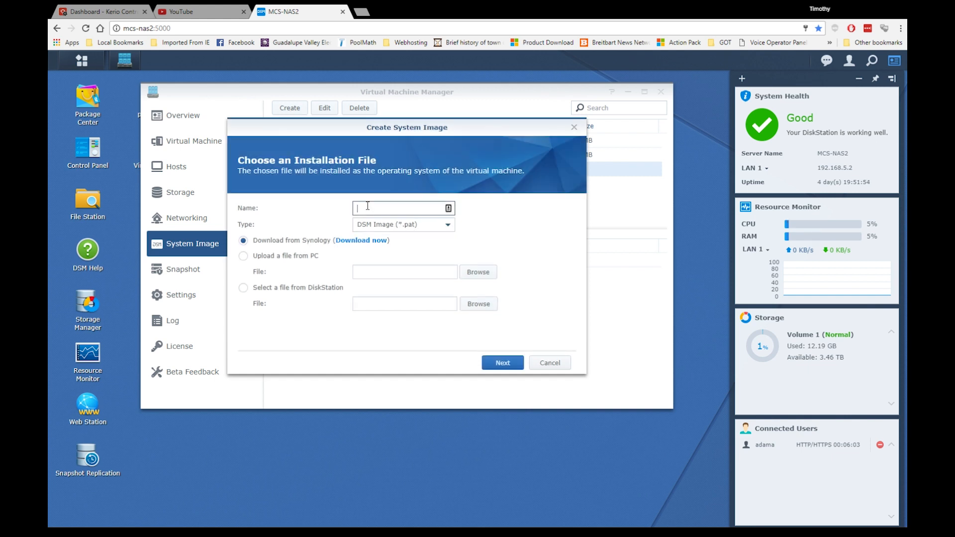
pyautogui.write('W10-Pro')
pyautogui.click(447, 226)
pyautogui.click(409, 271)
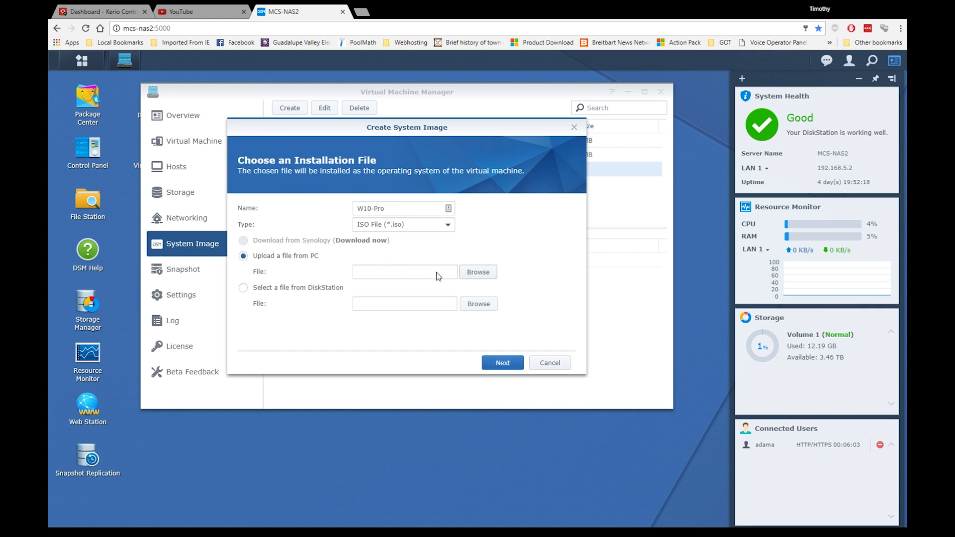
# Choose the W10-Pro installation file from the PC and create the image on the MCS-NAS2 storage
pyautogui.click(516, 285)
pyautogui.click(501, 363)
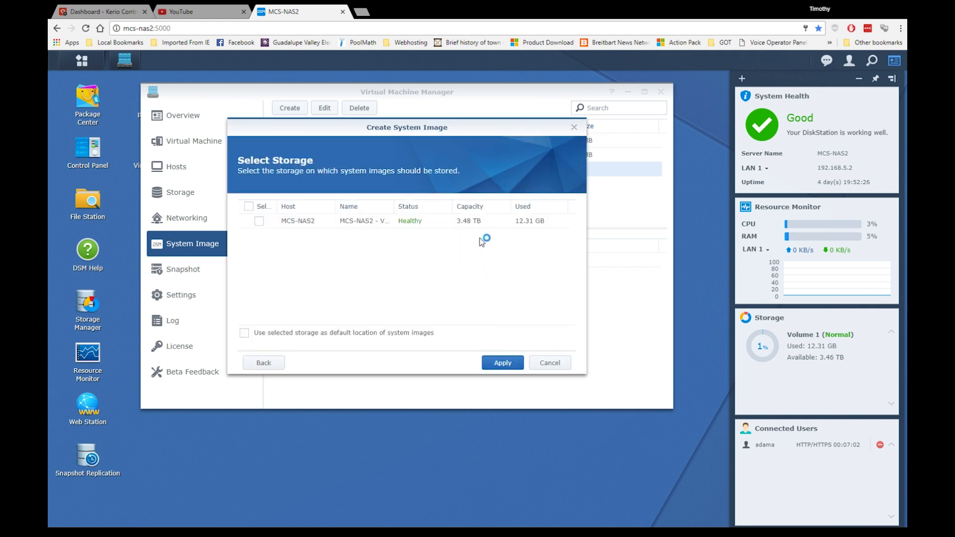
pyautogui.click(259, 221)
pyautogui.click(503, 363)
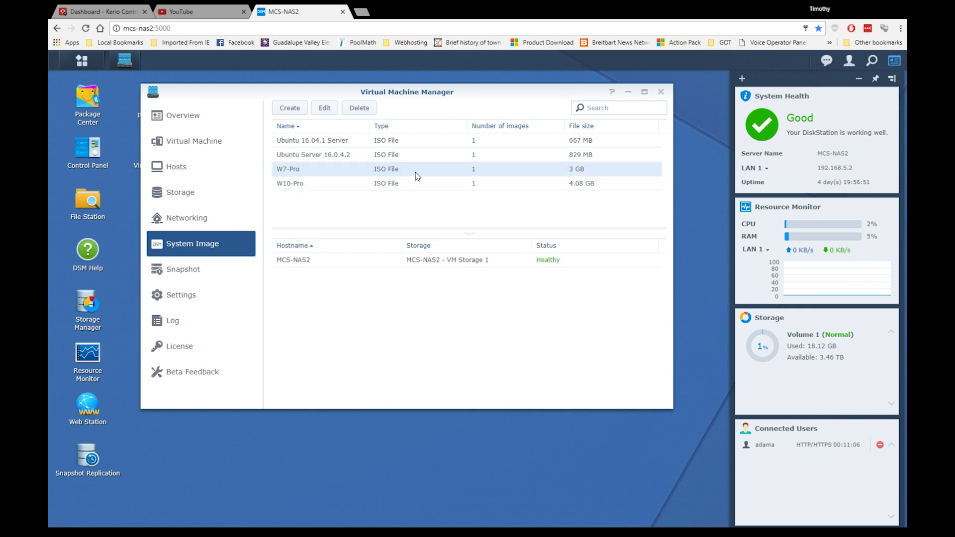
# Start a new virtual machine using the ISO file creation method
pyautogui.click(184, 117)
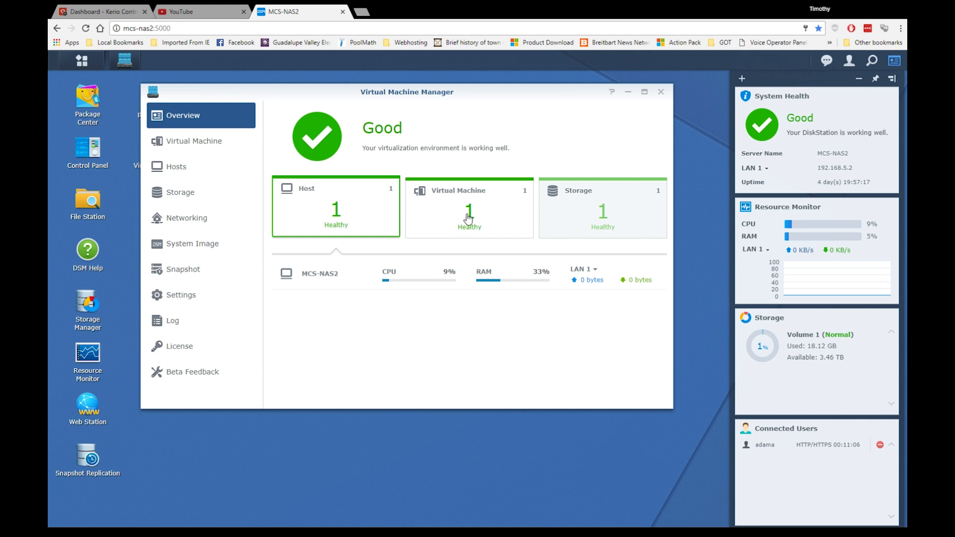
pyautogui.click(182, 143)
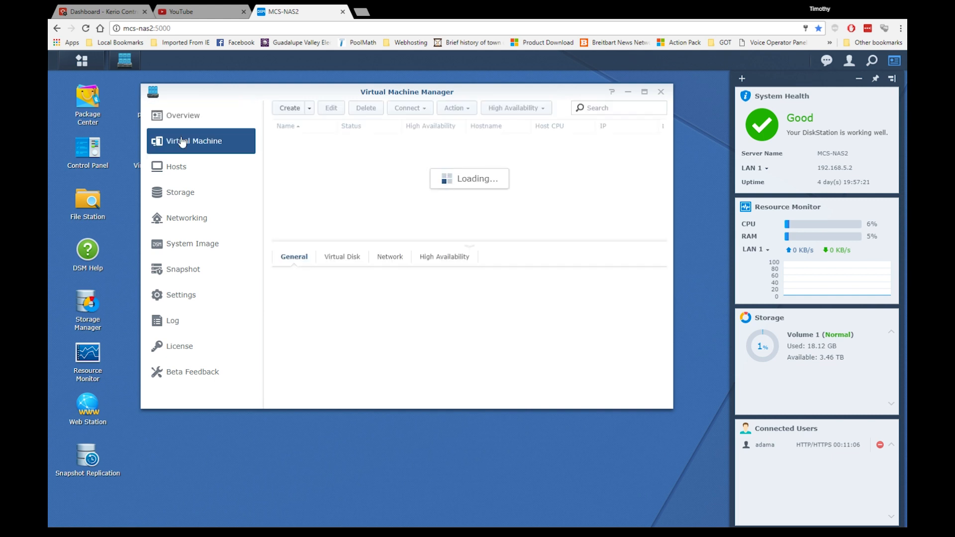
pyautogui.click(288, 109)
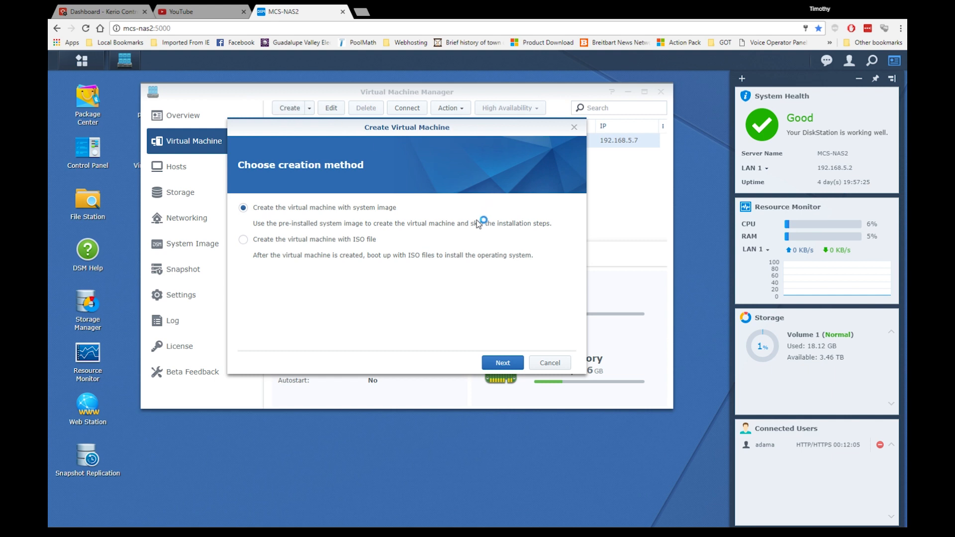
pyautogui.click(243, 240)
pyautogui.click(500, 362)
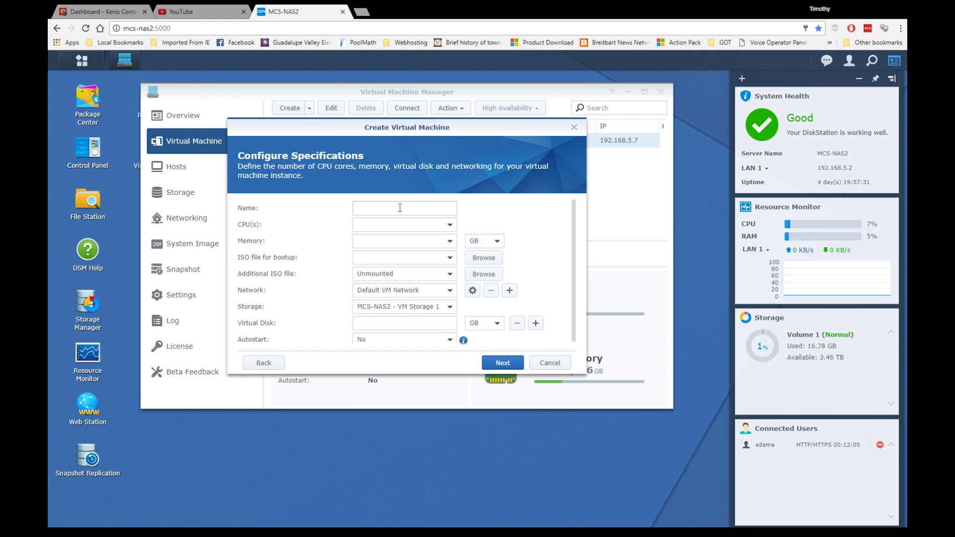
# Name the virtual machine W7P-Lab-006 and give it 2 CPUs
pyautogui.click(400, 208)
pyautogui.write('-')
pyautogui.write('P-')
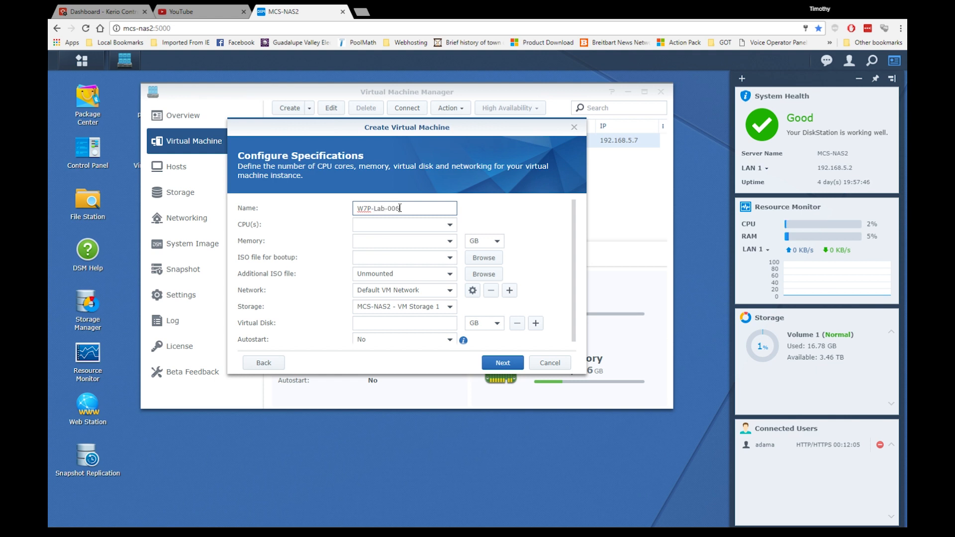
pyautogui.click(449, 225)
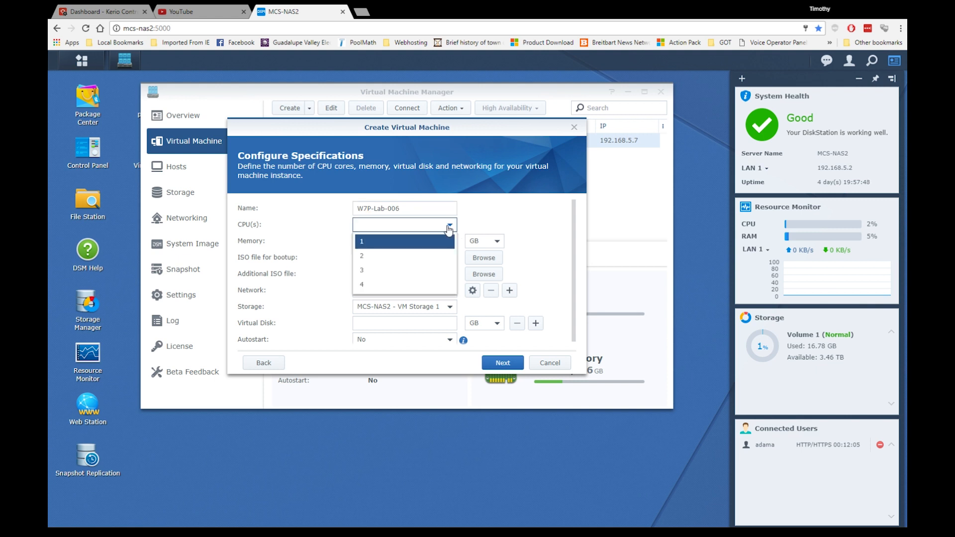
pyautogui.click(373, 256)
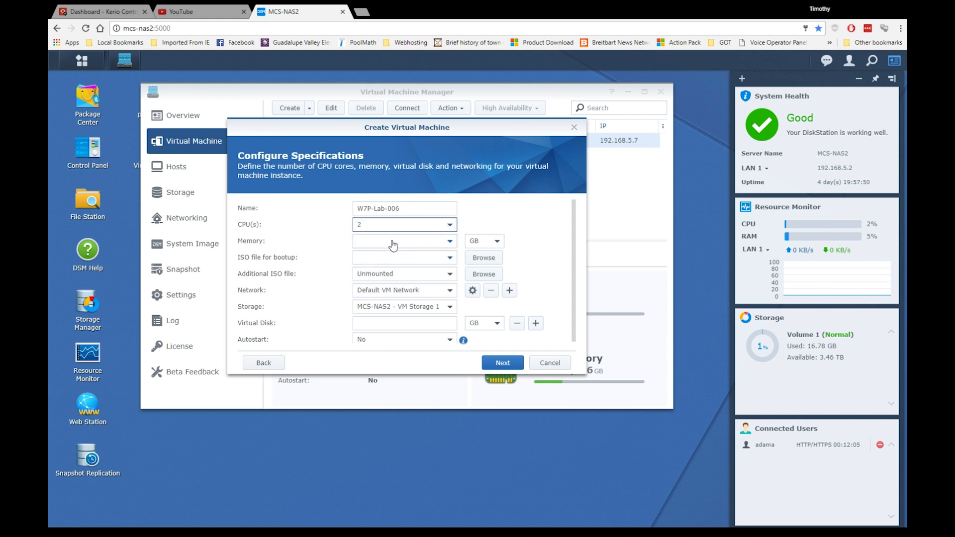
# Set the virtual machine's memory to 4 GB and its bootup ISO file to W7-Pro
pyautogui.click(450, 241)
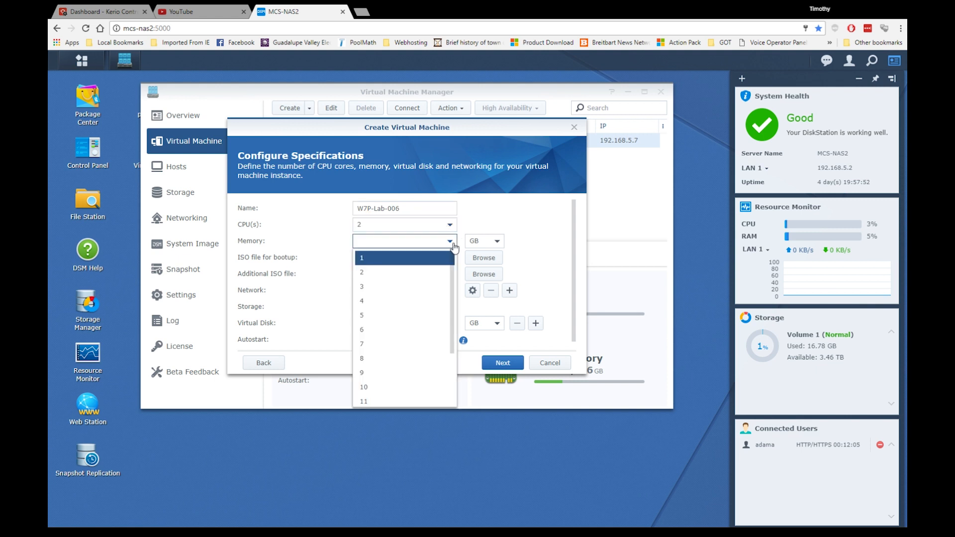
pyautogui.click(379, 272)
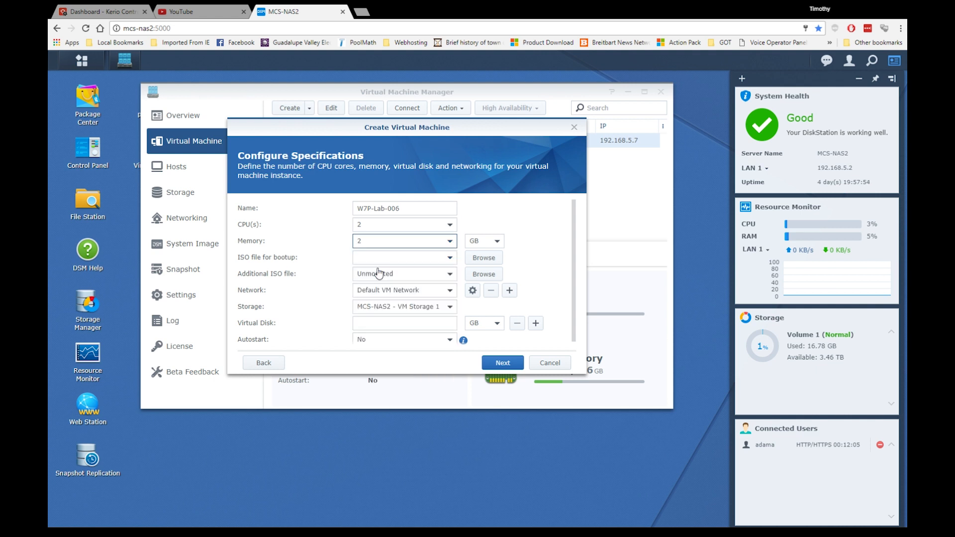
pyautogui.click(450, 242)
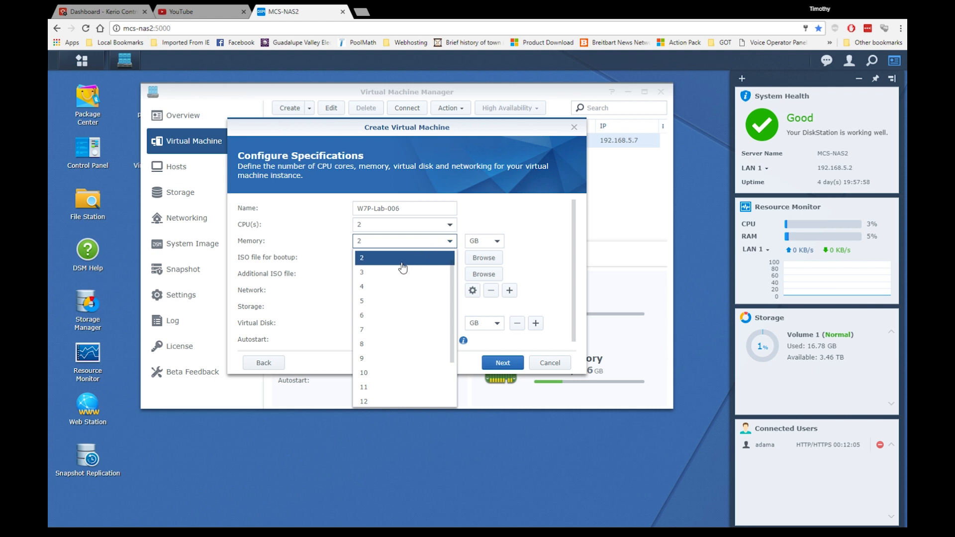
pyautogui.click(379, 293)
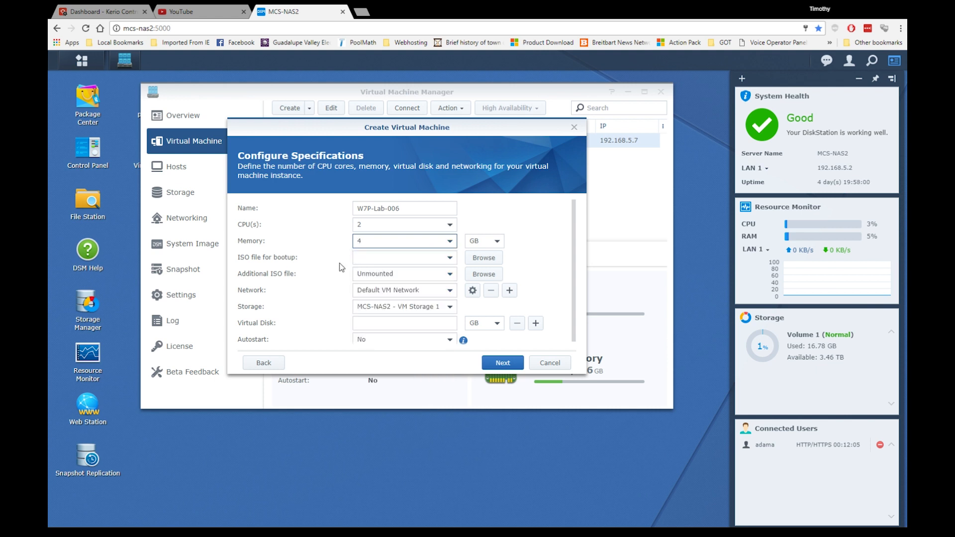
pyautogui.click(450, 260)
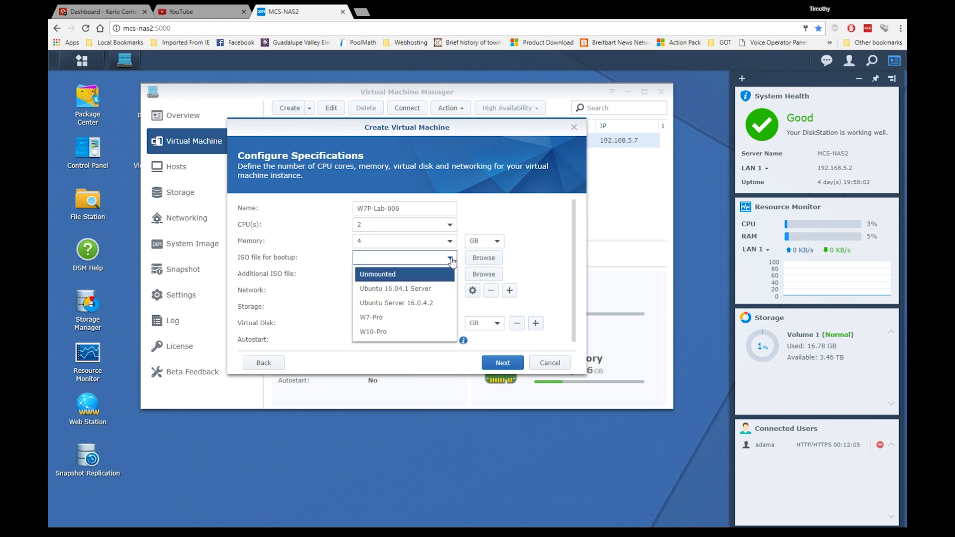
pyautogui.click(400, 317)
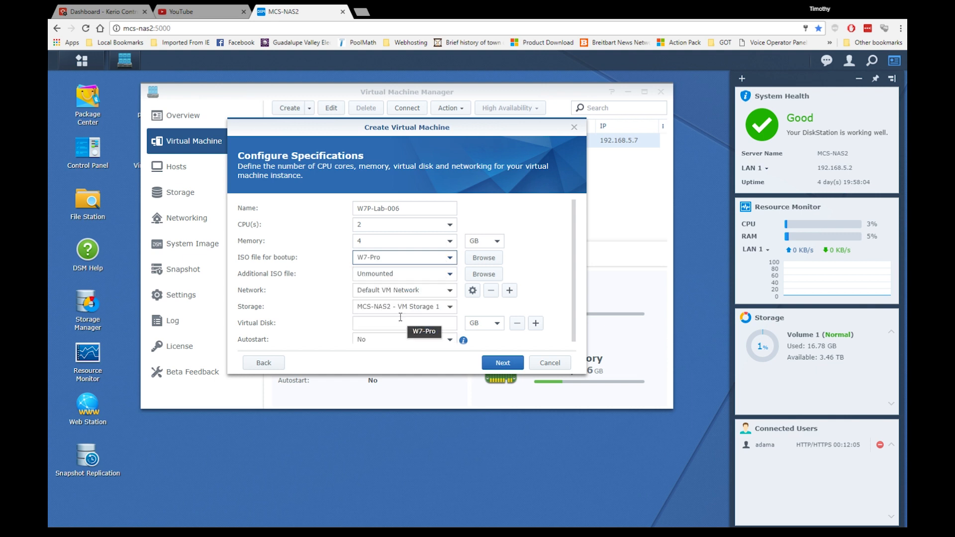
# Check the choices offered for the additional ISO file and the network
pyautogui.click(451, 275)
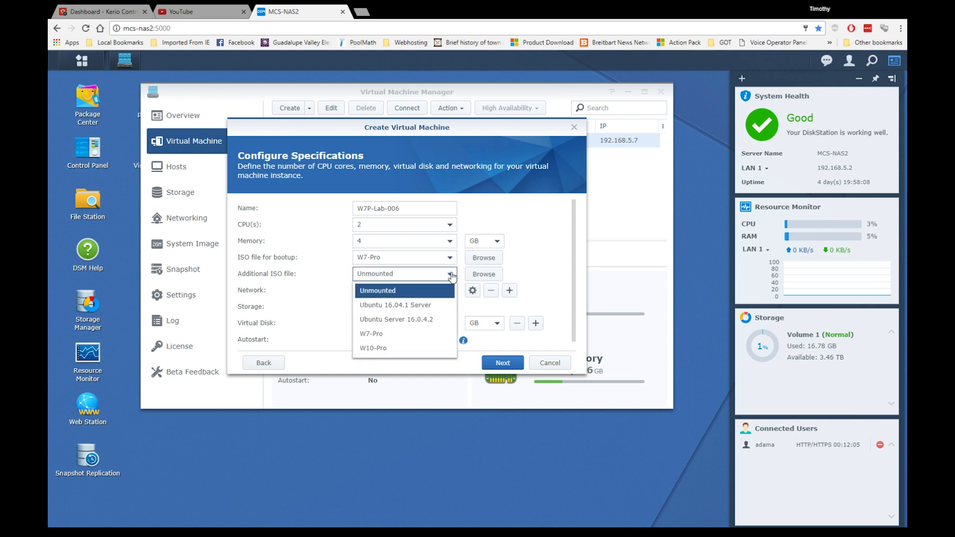
pyautogui.click(451, 275)
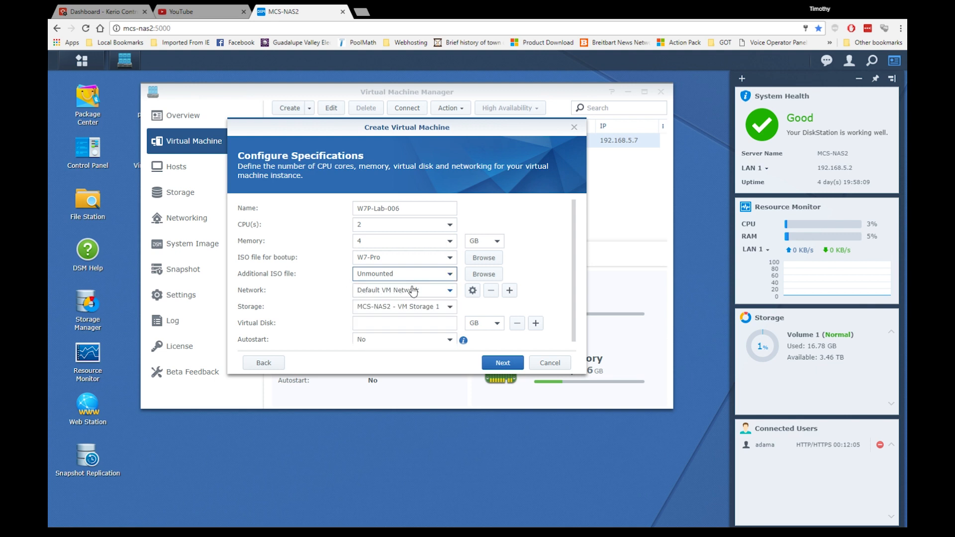
pyautogui.click(451, 292)
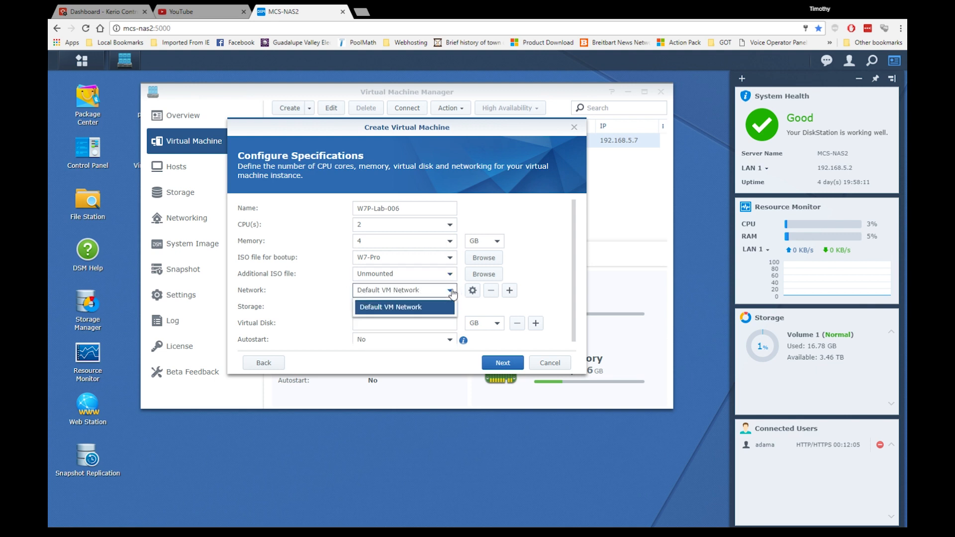
pyautogui.click(451, 293)
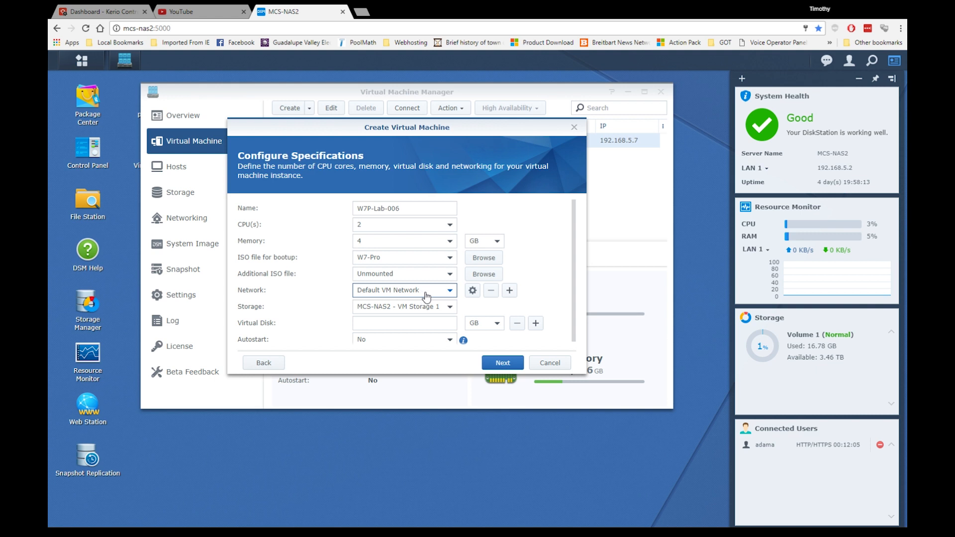
# Set the virtual disk size to 60 GB and continue to the permission assignment
pyautogui.click(435, 321)
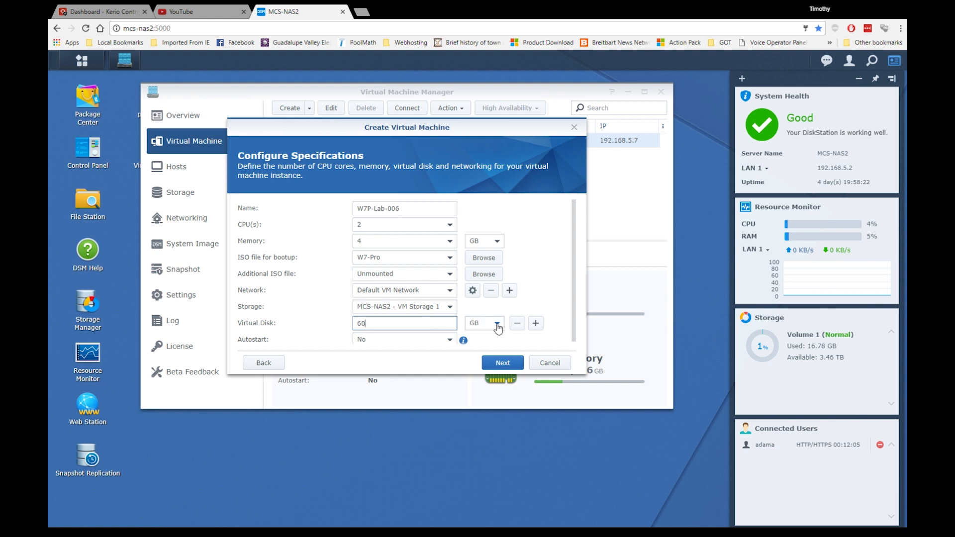
pyautogui.scroll(-1, 438, 314)
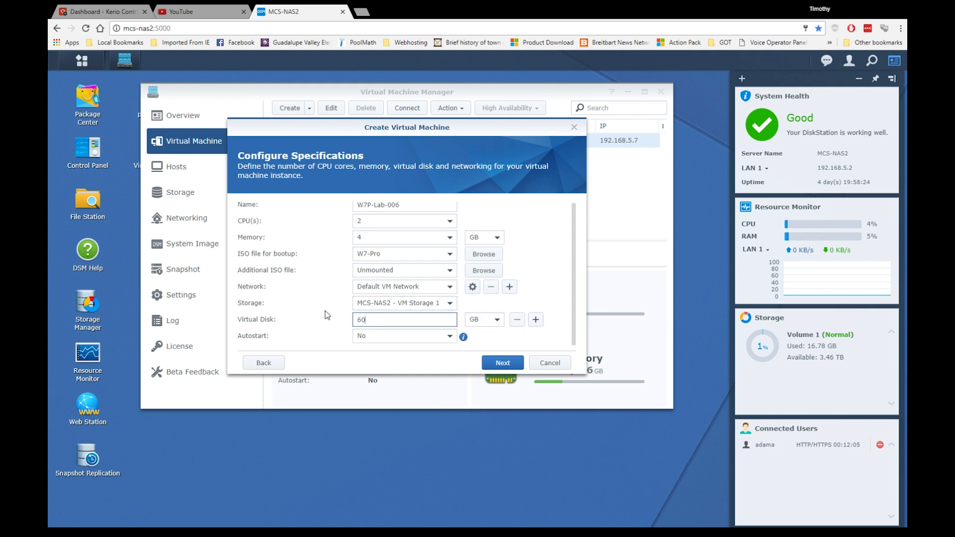
pyautogui.click(505, 363)
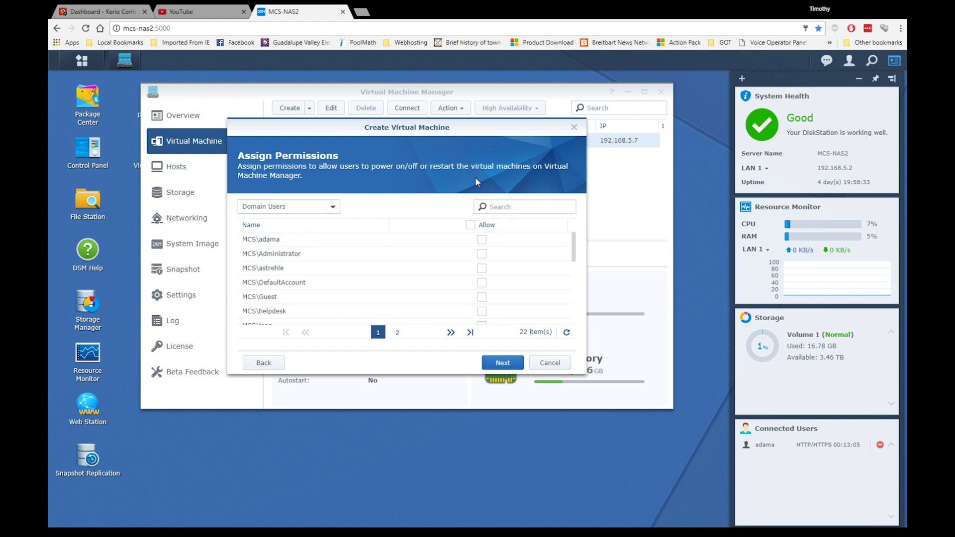
# Allow the two intended domain users to operate the virtual machine and continue to the summary
pyautogui.click(481, 241)
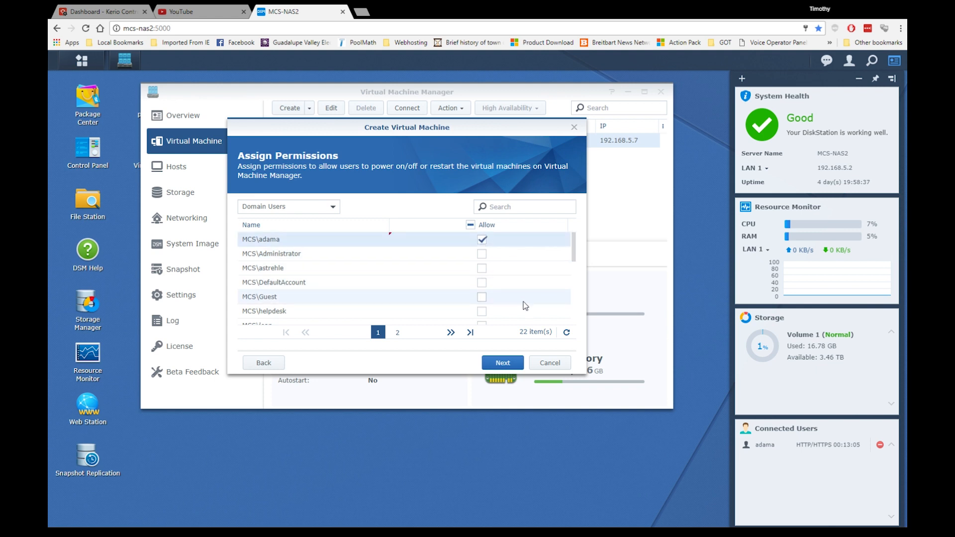
pyautogui.scroll(-1, 523, 302)
pyautogui.click(482, 284)
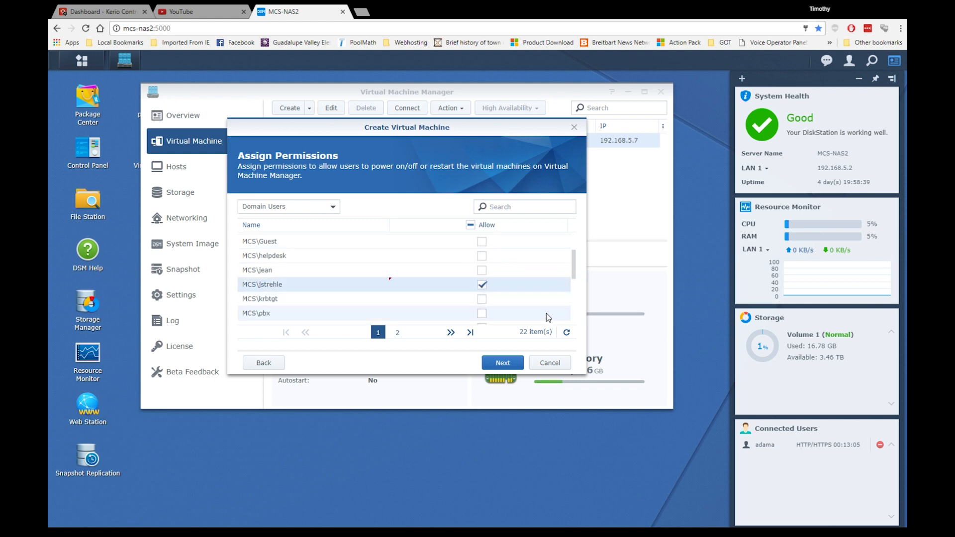
pyautogui.click(503, 364)
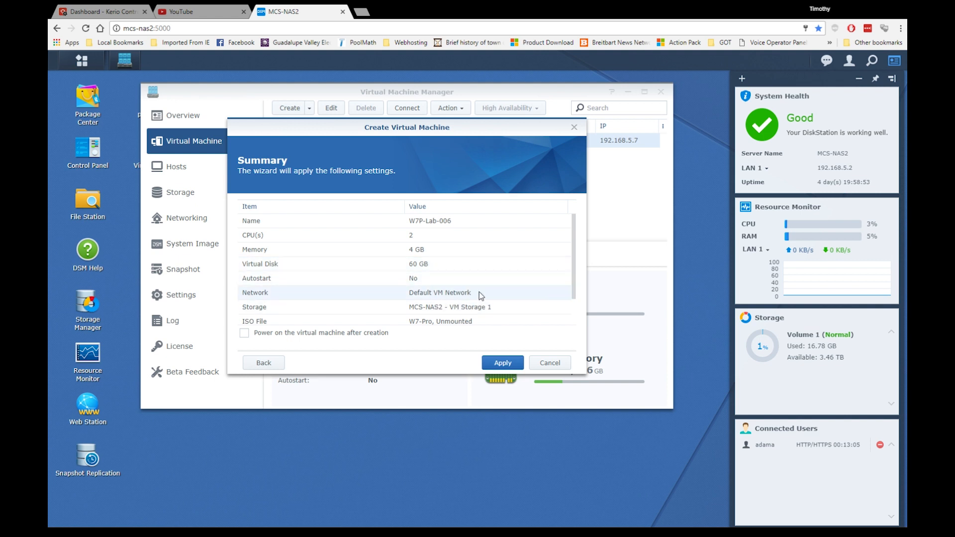
# Review all settings in the summary and create the W7P-Lab-006 virtual machine
pyautogui.moveTo(574, 279); pyautogui.dragTo(577, 303)
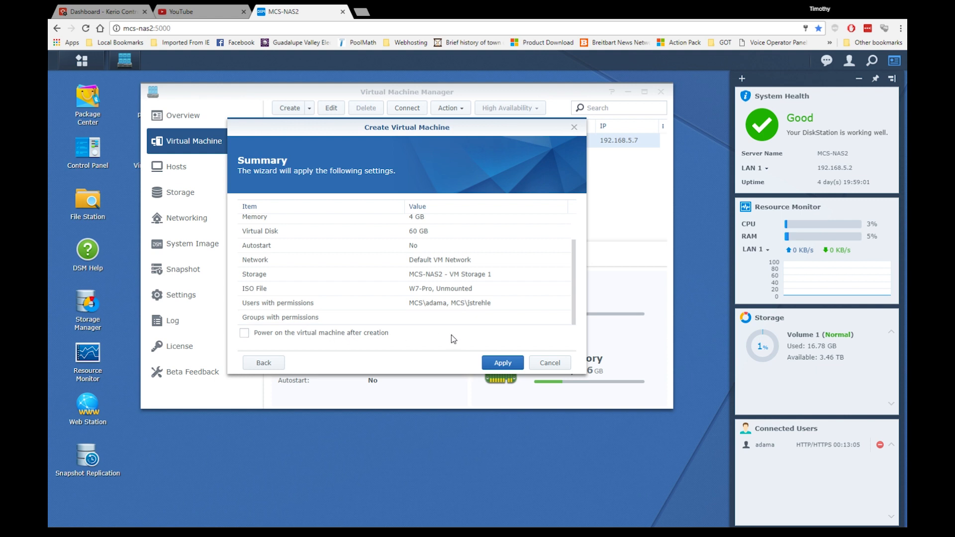
pyautogui.scroll(2, 577, 255)
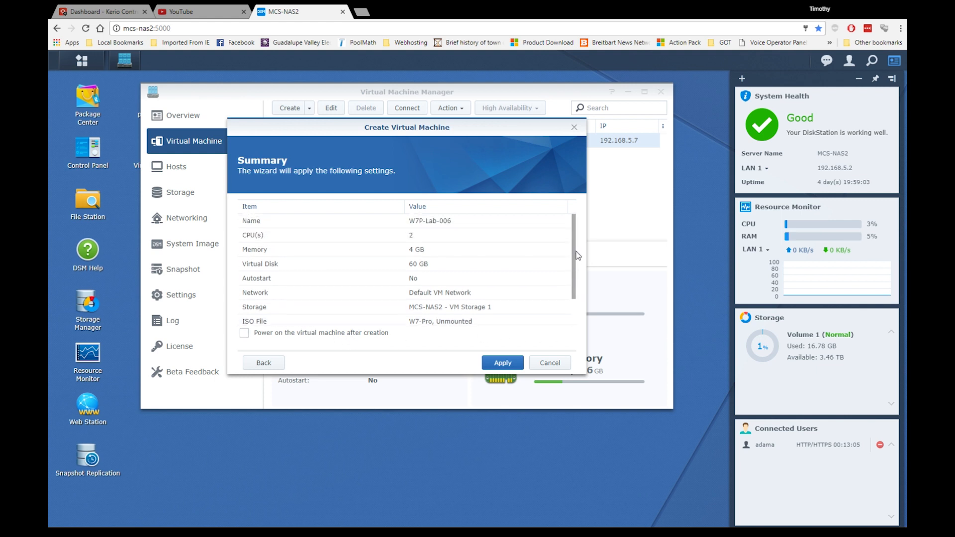
pyautogui.click(503, 362)
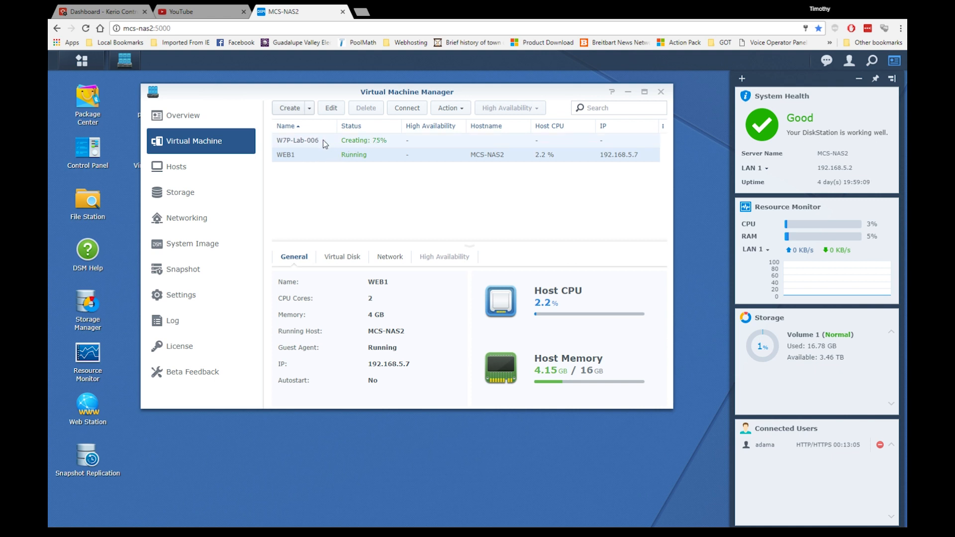
# Power on the W7P-Lab-006 virtual machine on the MCS-NAS2 host
pyautogui.click(304, 142)
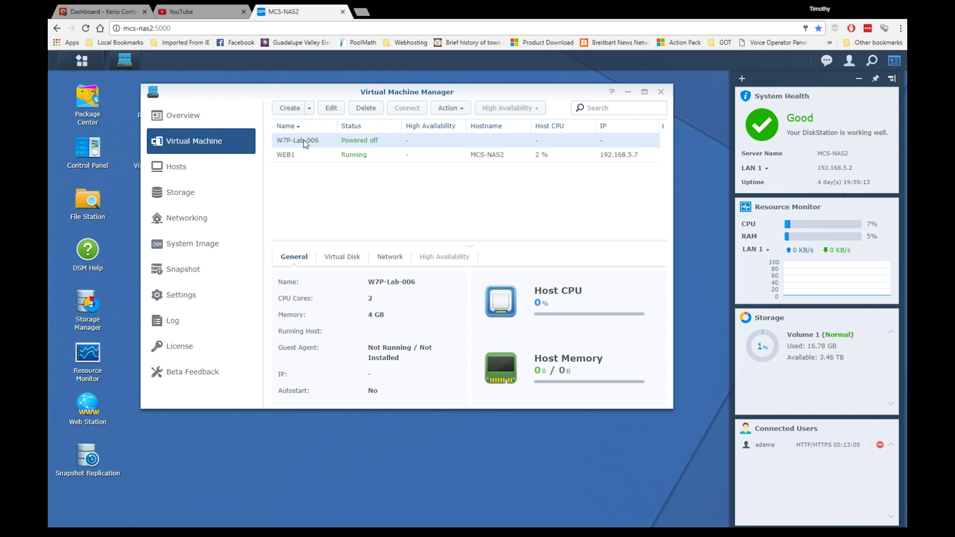
pyautogui.click(451, 111)
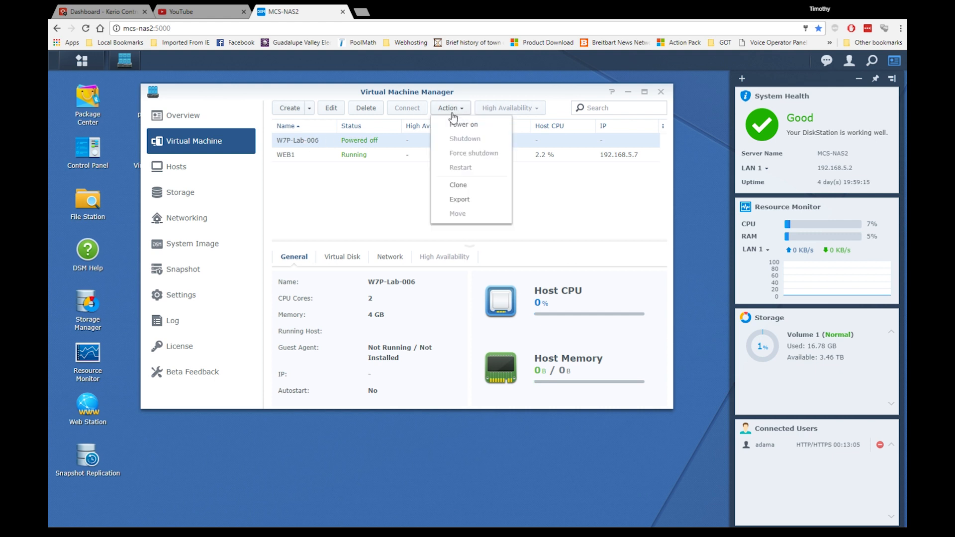
pyautogui.click(469, 94)
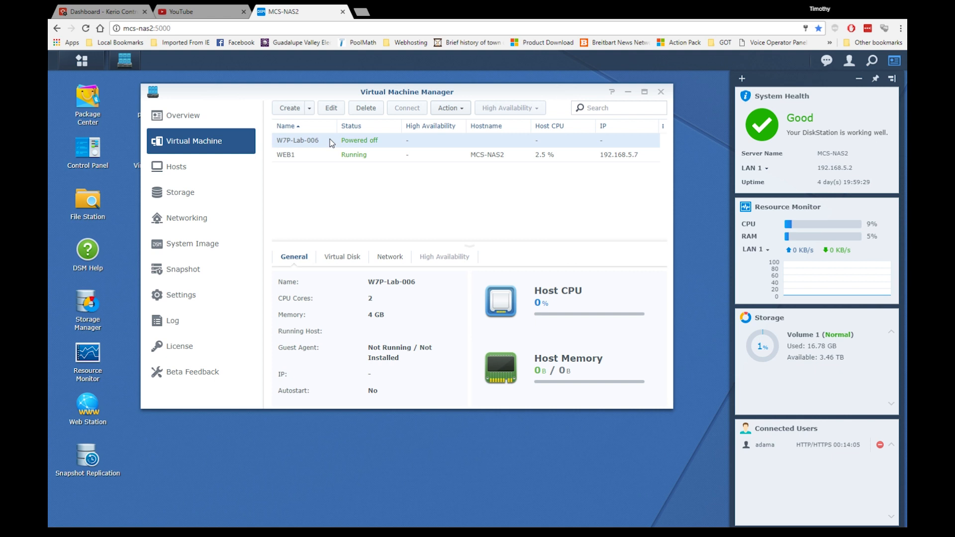
pyautogui.click(463, 108)
pyautogui.click(463, 130)
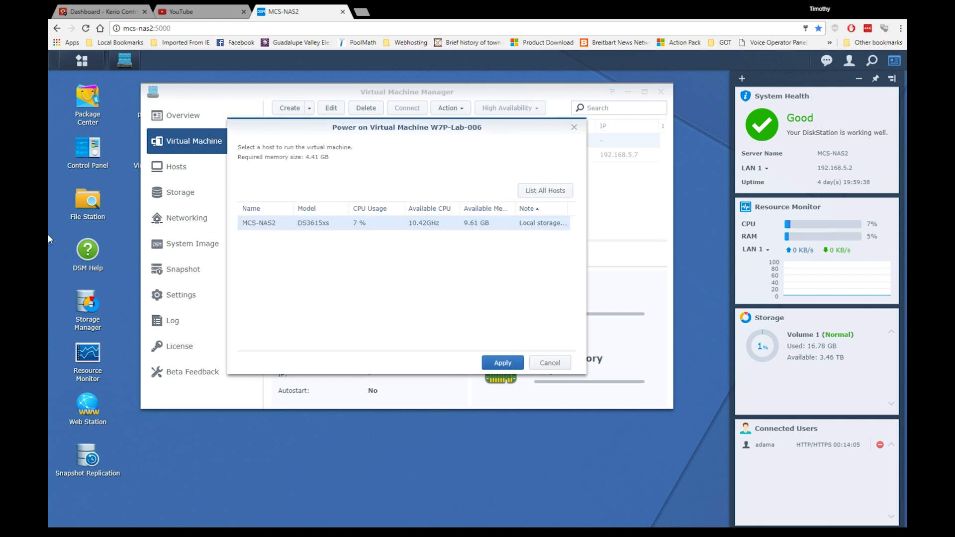
pyautogui.click(512, 358)
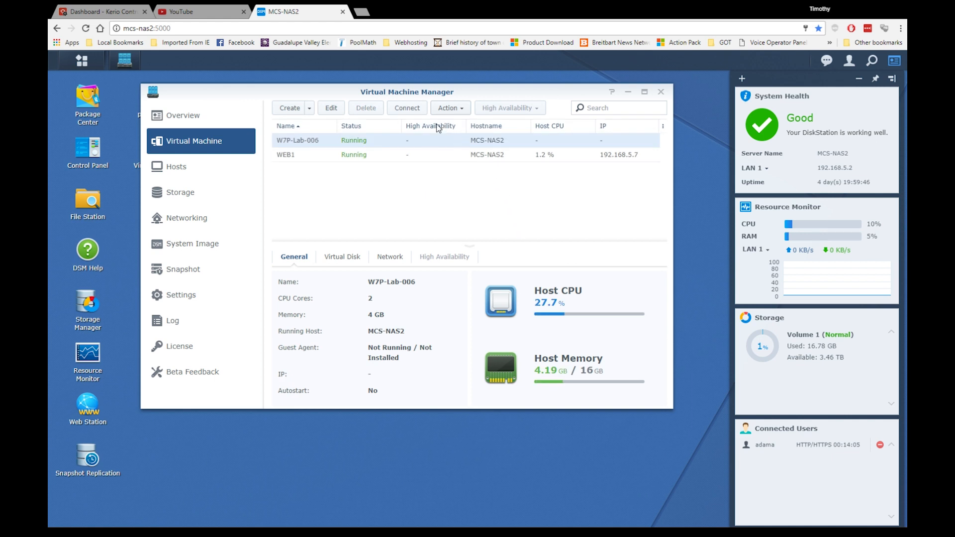
# Connect to the W7P-Lab-006 console and start the Windows 7 installation with the English language and US keyboard settings
pyautogui.click(407, 108)
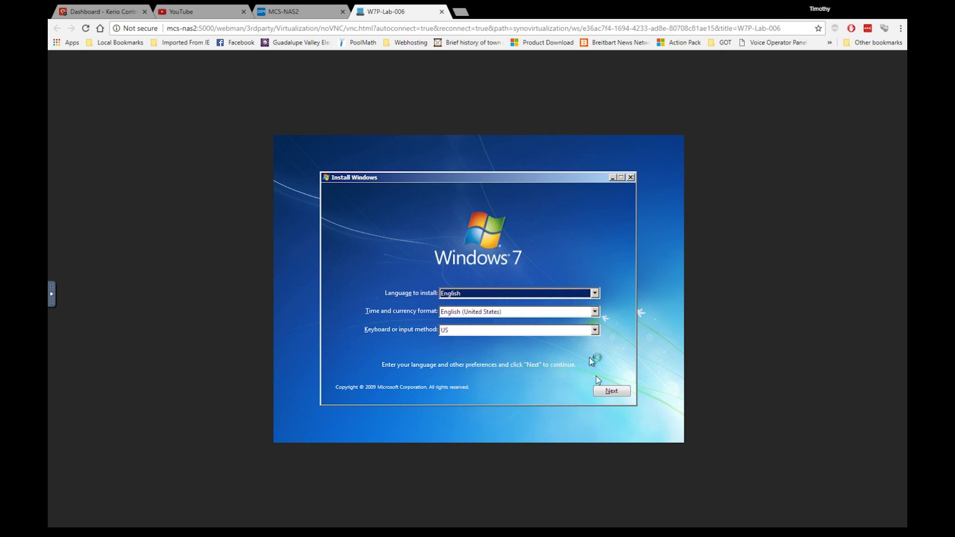
pyautogui.click(613, 392)
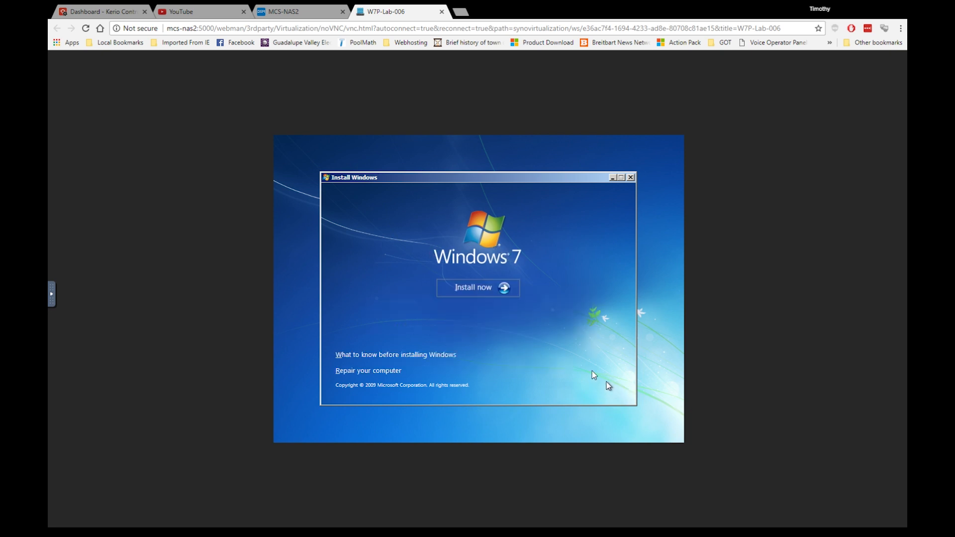
pyautogui.click(496, 288)
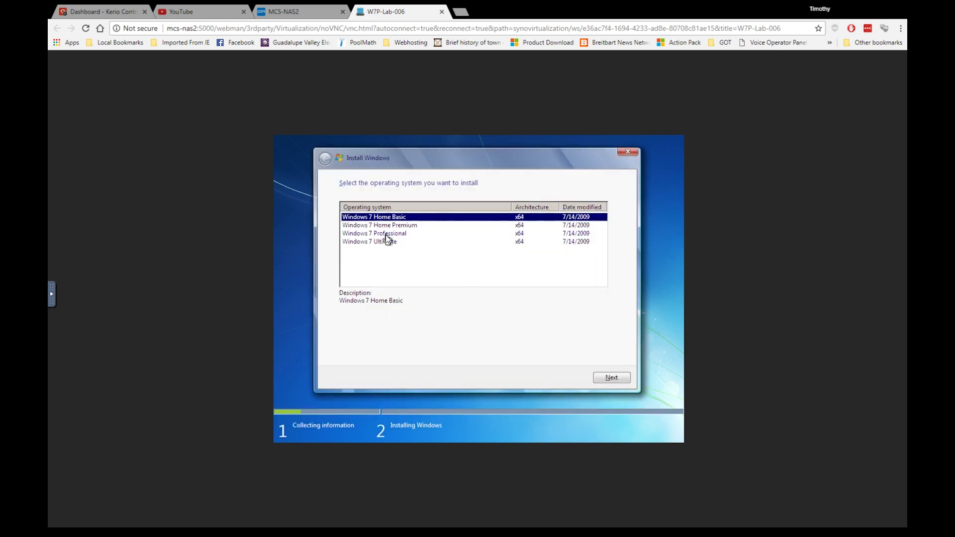
# Choose the Windows 7 Professional edition, accept its license terms and proceed to the choice of installation drive
pyautogui.click(387, 235)
pyautogui.click(599, 380)
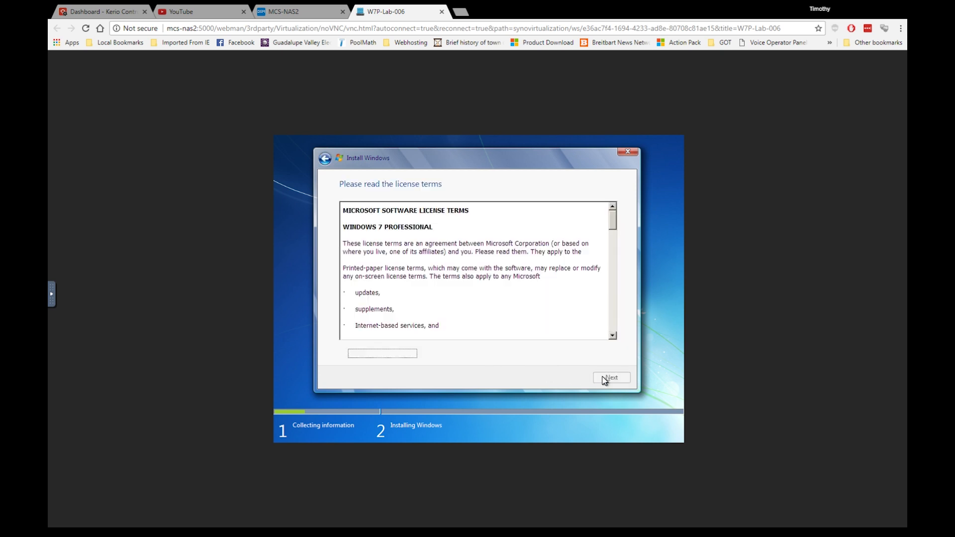
pyautogui.click(397, 356)
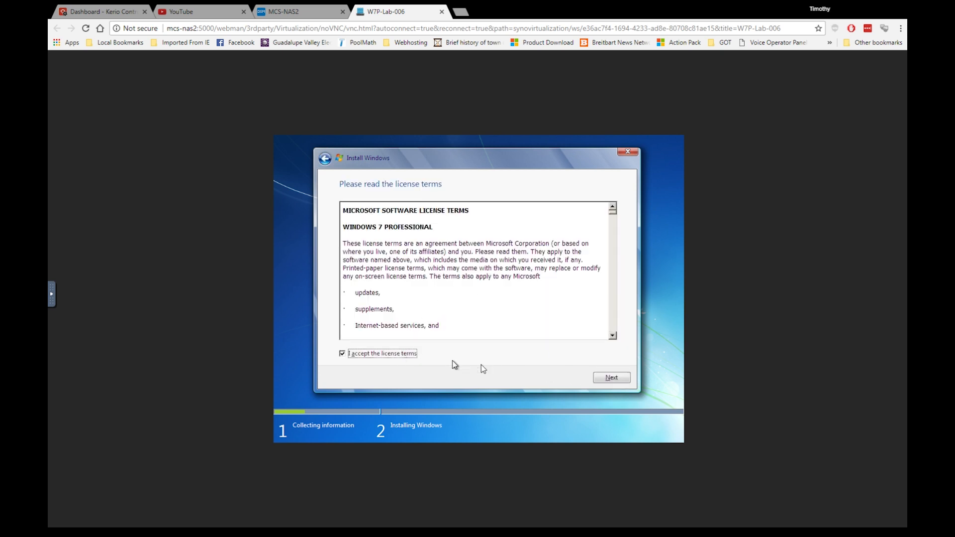
pyautogui.click(611, 377)
pyautogui.click(445, 272)
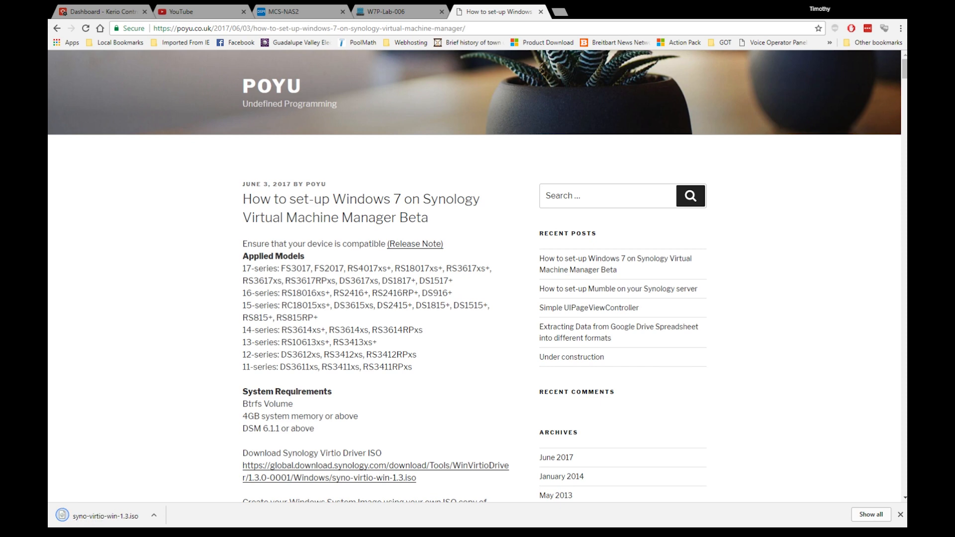
# Read the article's instructions on the Synology Virtio driver ISO and the system images needed for Windows 7
pyautogui.scroll(-3, 476, 276)
pyautogui.scroll(-1, 477, 276)
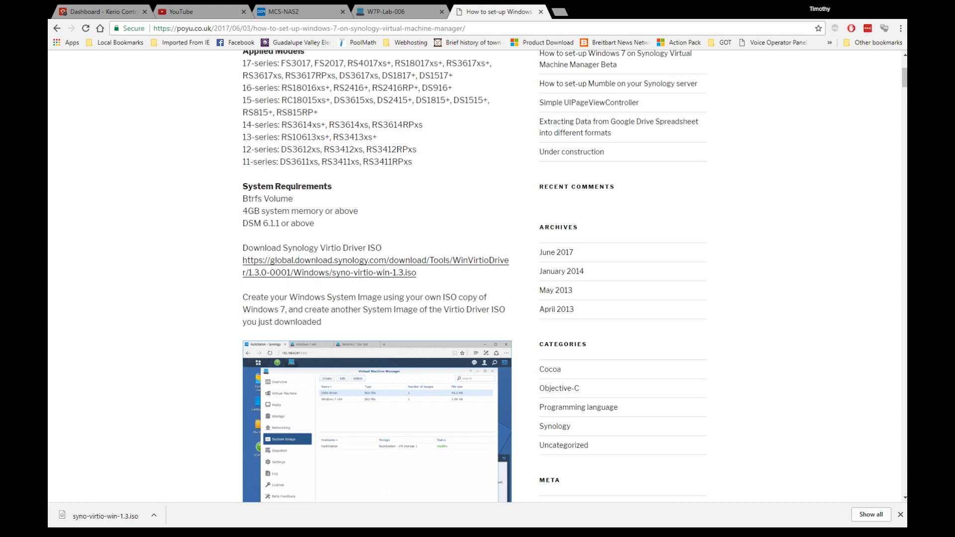
pyautogui.scroll(-1, 476, 277)
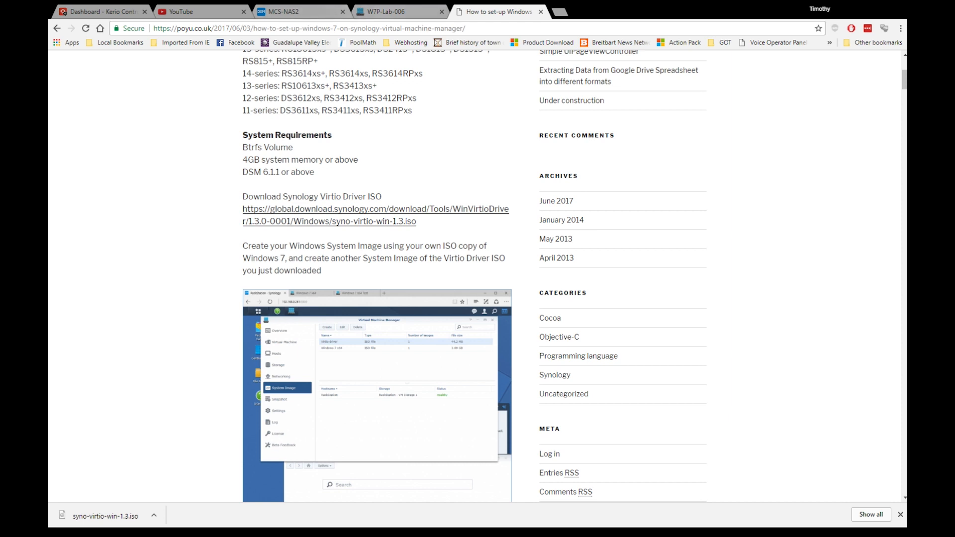
# Cancel the Windows installation in the W7P-Lab-006 console and close the console
pyautogui.click(387, 15)
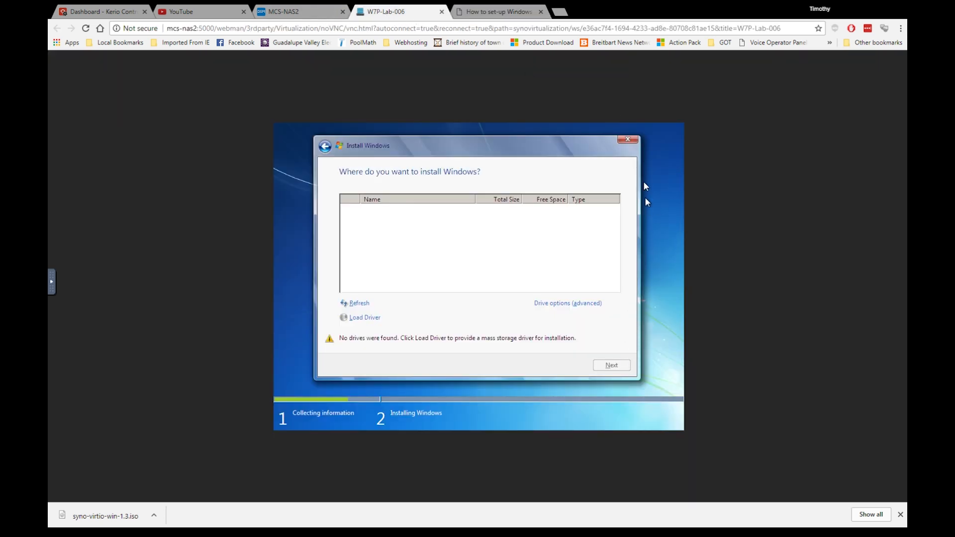
pyautogui.click(628, 140)
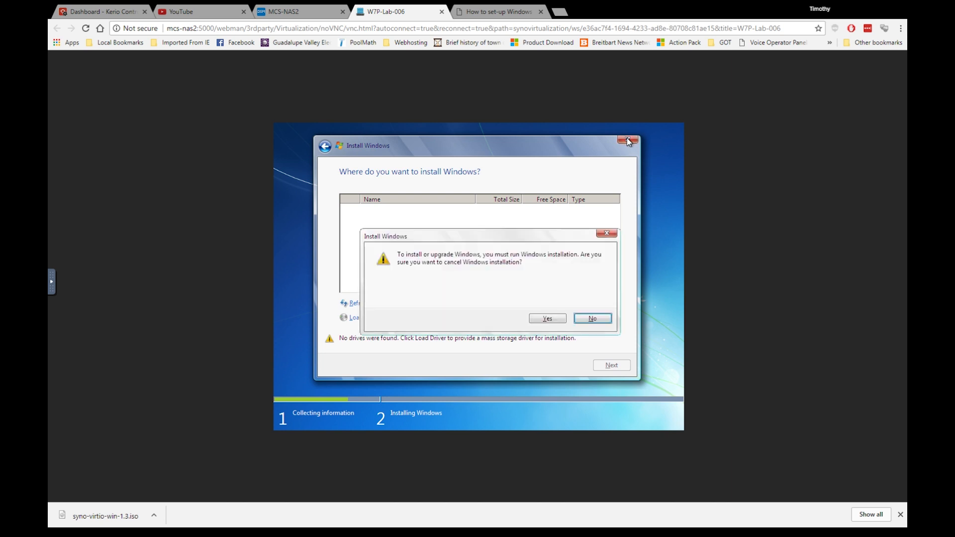
pyautogui.click(548, 319)
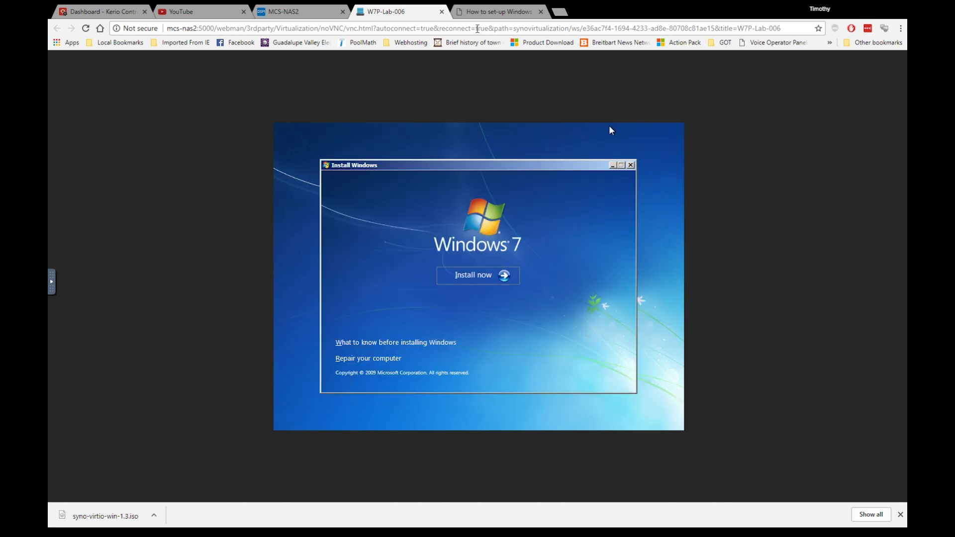
pyautogui.click(445, 12)
pyautogui.click(423, 11)
# Return to the NAS desktop and force the W7P-Lab-006 virtual machine to shut down
pyautogui.click(317, 10)
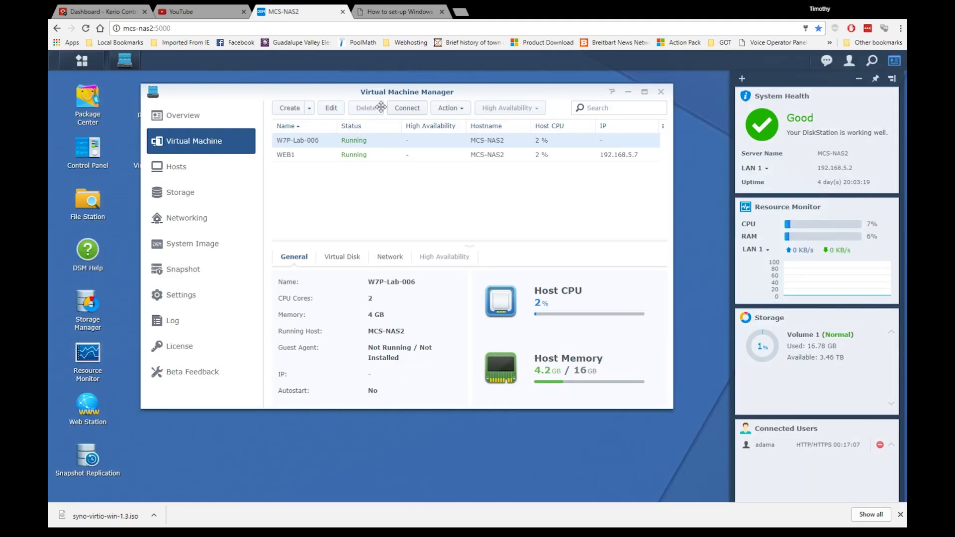
pyautogui.click(451, 109)
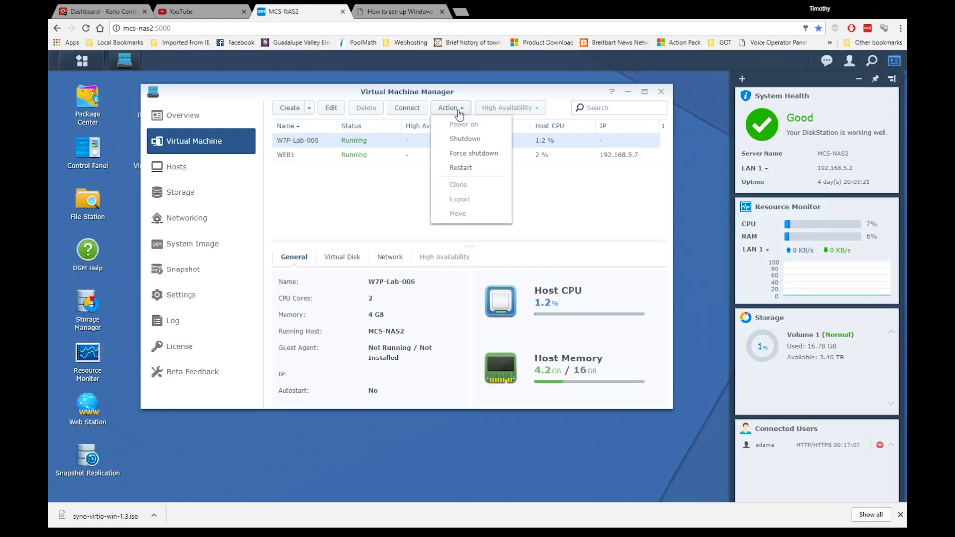
pyautogui.click(474, 154)
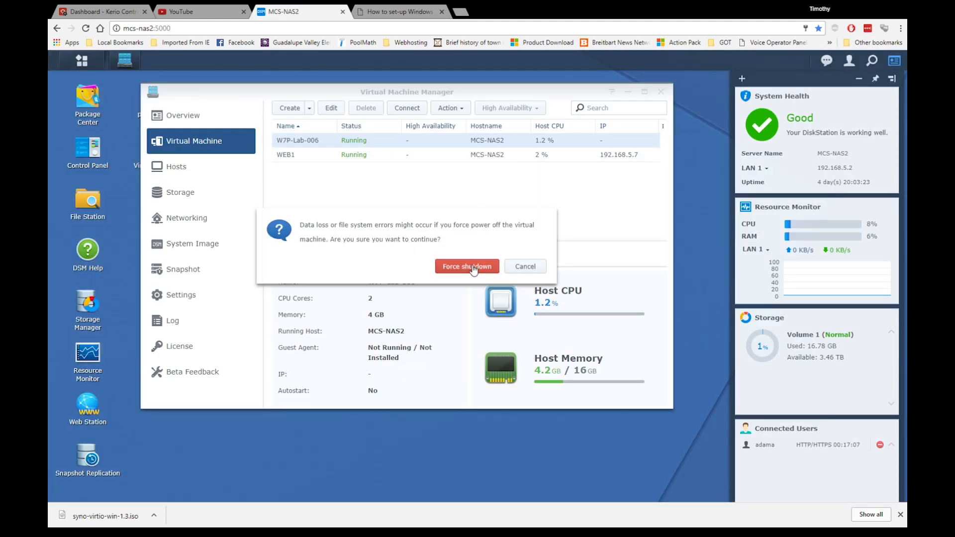
pyautogui.click(468, 266)
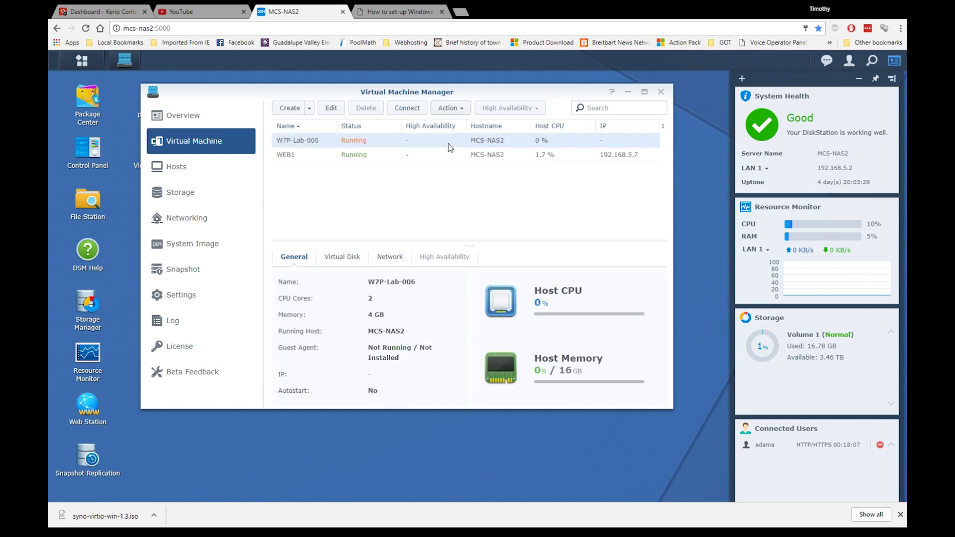
# Start a new system image named Win Driver with the type ISO File (*.iso)
pyautogui.click(200, 250)
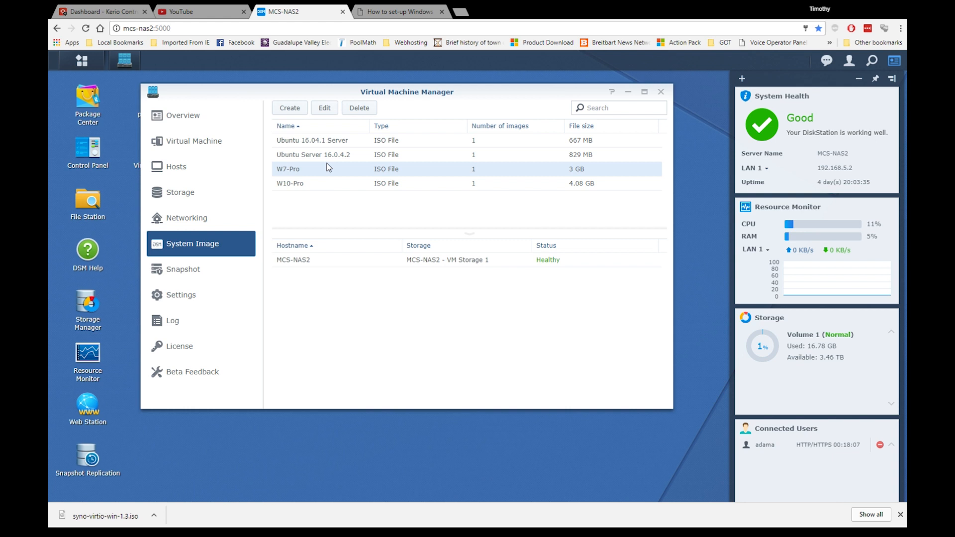
pyautogui.click(289, 110)
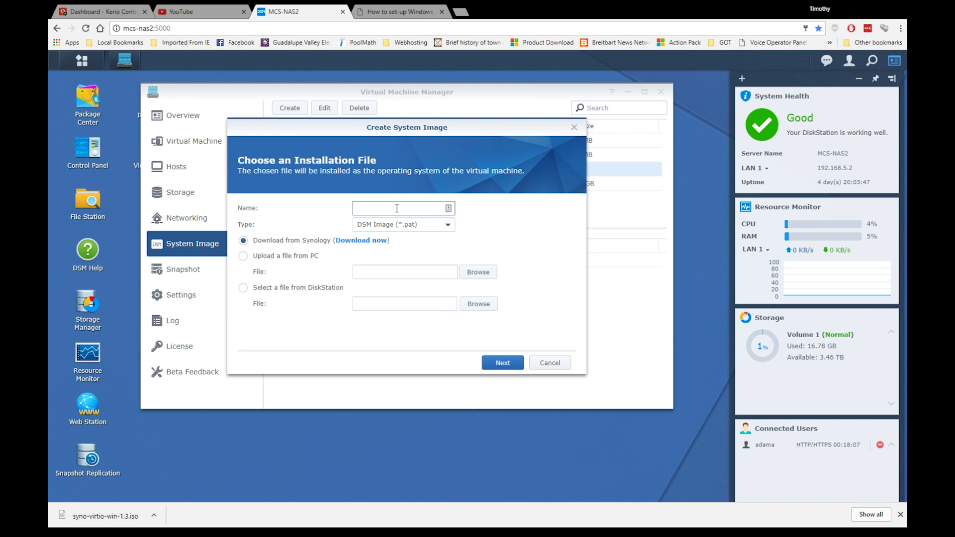
pyautogui.write('Win Driver')
pyautogui.click(448, 224)
pyautogui.click(389, 269)
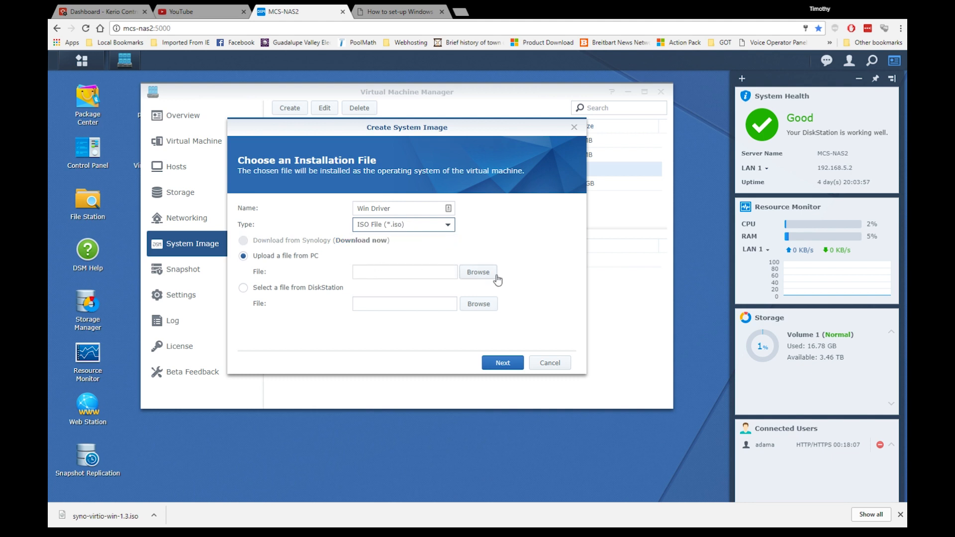
# Upload the downloaded Virtio driver ISO from the PC and store the Win Driver image on the MCS-NAS2 storage
pyautogui.click(474, 273)
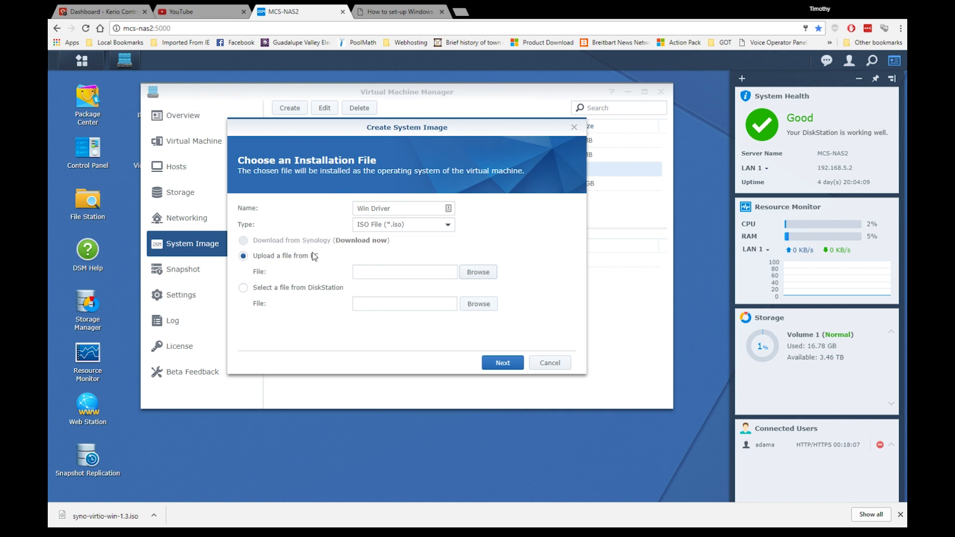
pyautogui.click(403, 267)
pyautogui.click(501, 363)
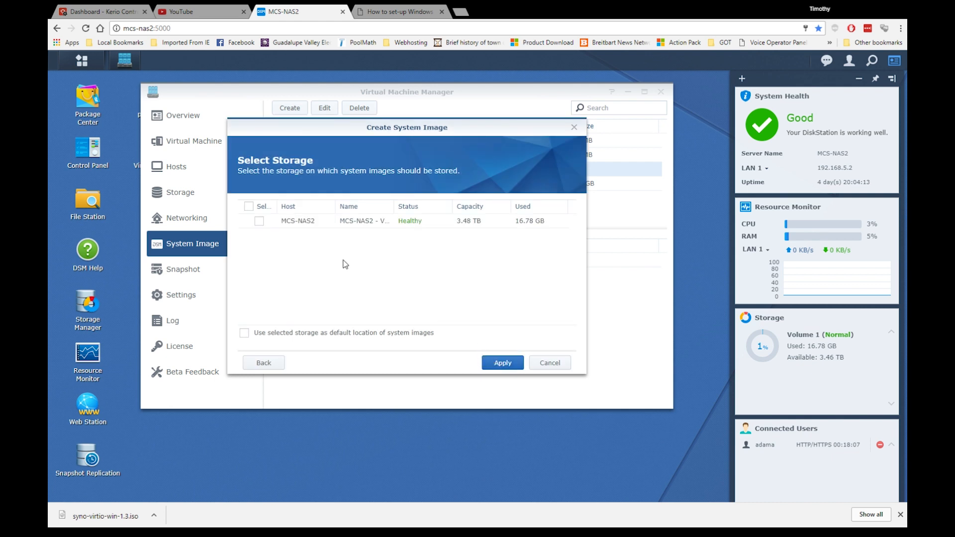
pyautogui.click(259, 220)
pyautogui.click(502, 363)
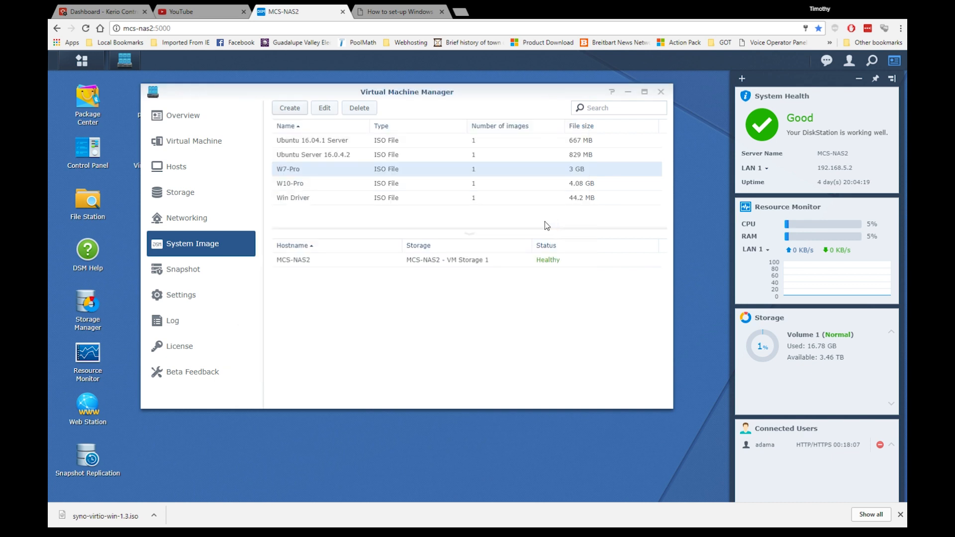
# Mount the Win Driver image as the additional ISO file of the W7P-Lab-006 virtual machine and save the change
pyautogui.click(308, 201)
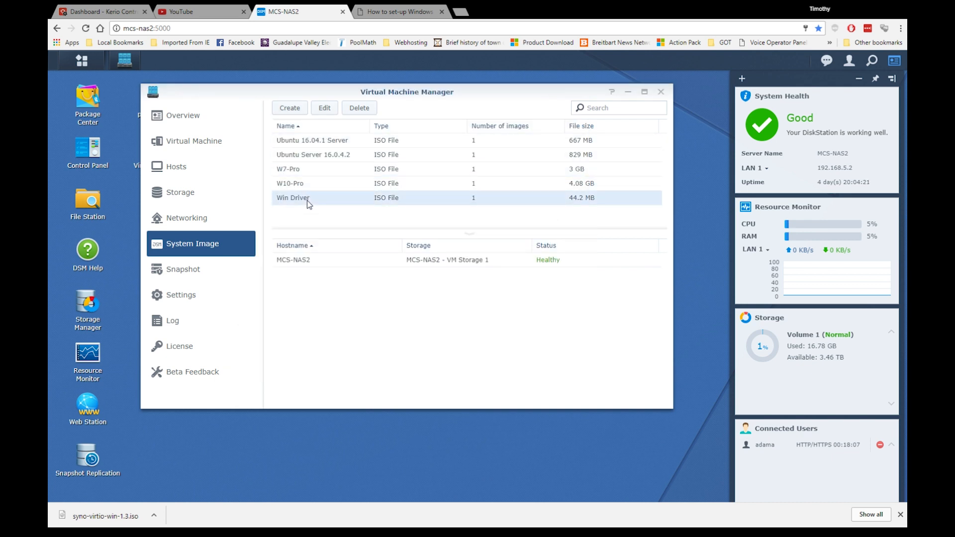
pyautogui.click(202, 145)
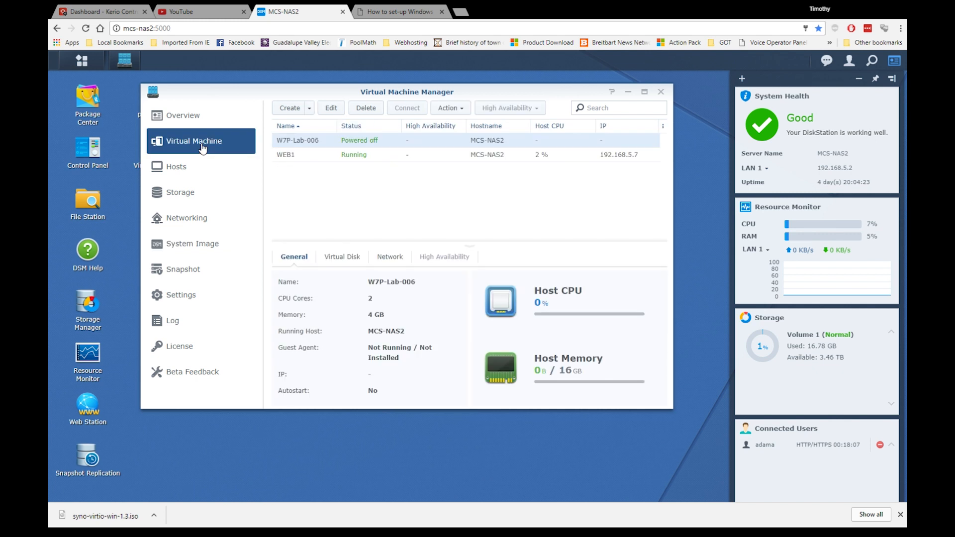
pyautogui.click(327, 109)
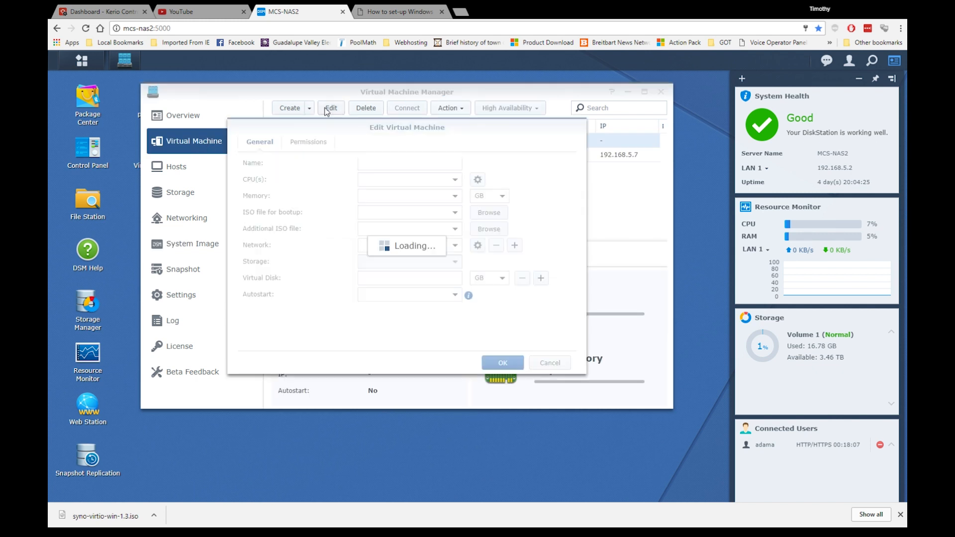
pyautogui.click(455, 229)
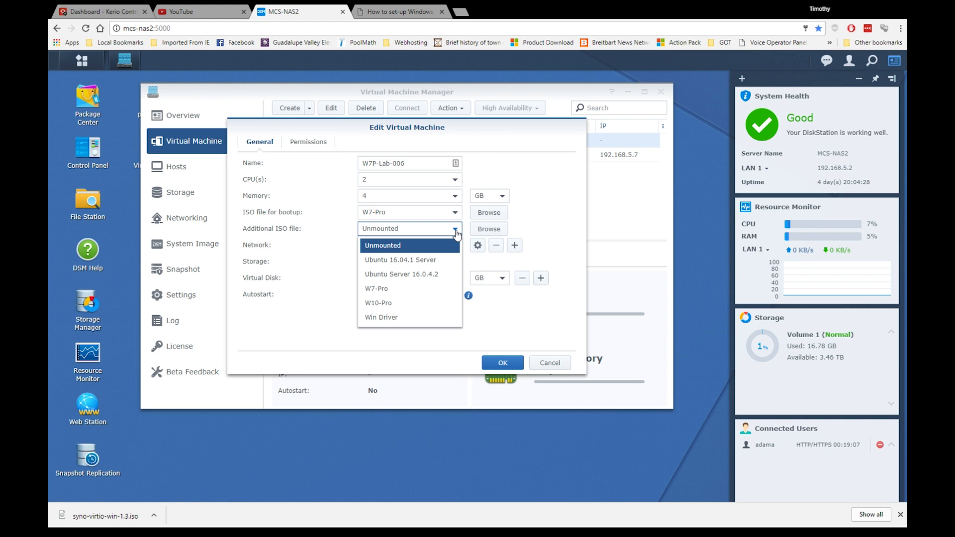
pyautogui.click(402, 318)
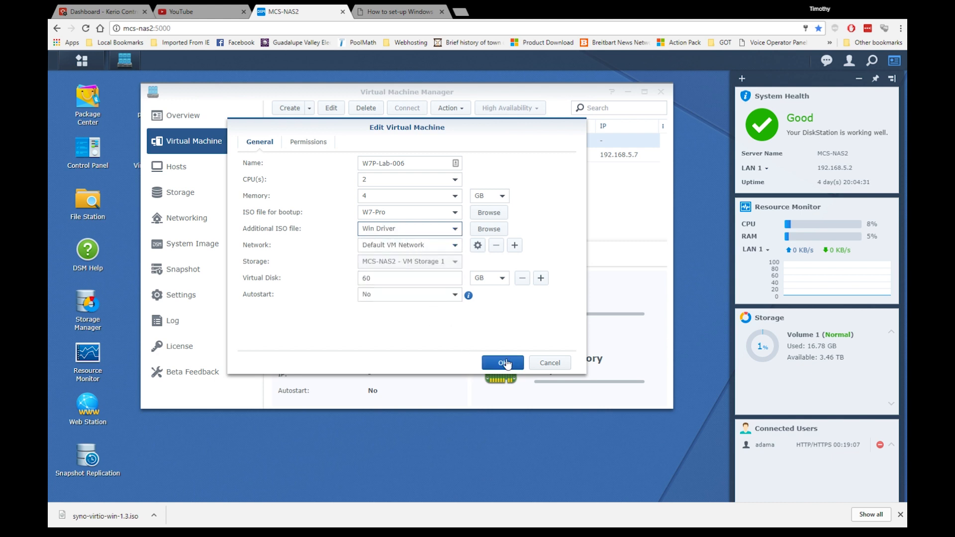
pyautogui.click(503, 363)
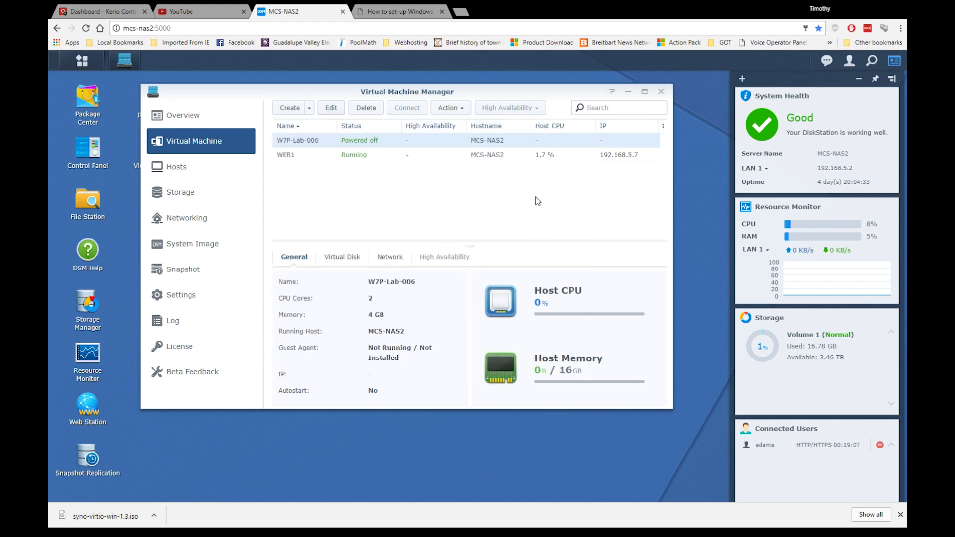
# Power on the W7P-Lab-006 virtual machine, connect to its console and dismiss the browser's download bar
pyautogui.click(454, 108)
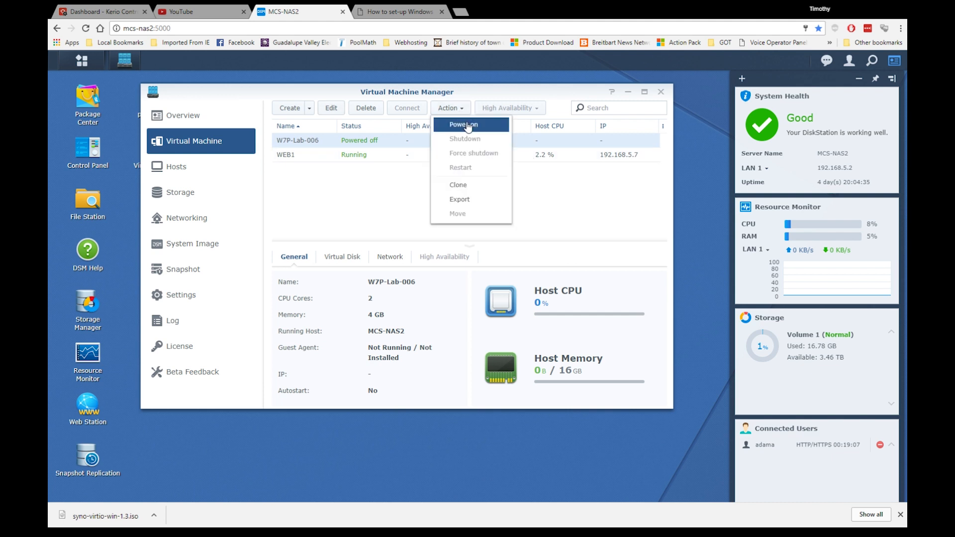
pyautogui.click(467, 125)
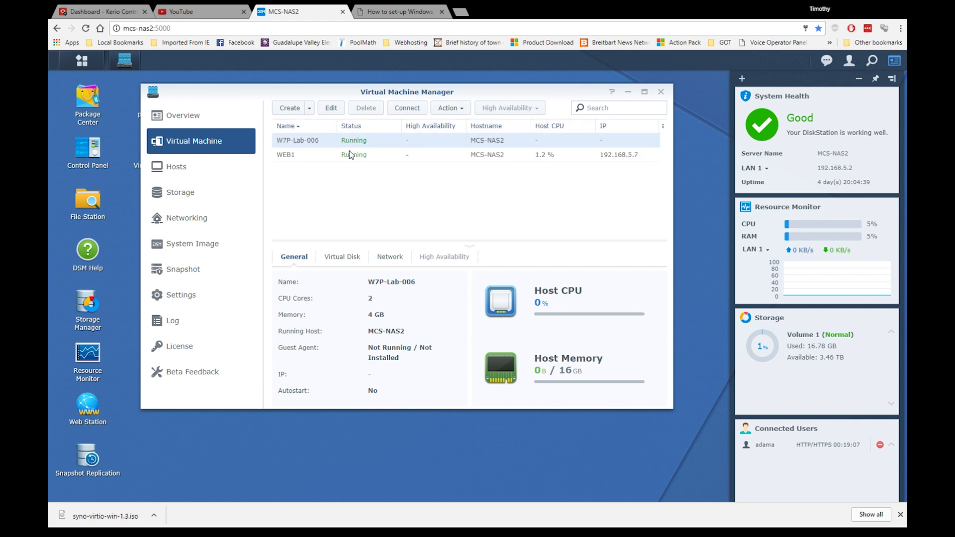
pyautogui.click(406, 110)
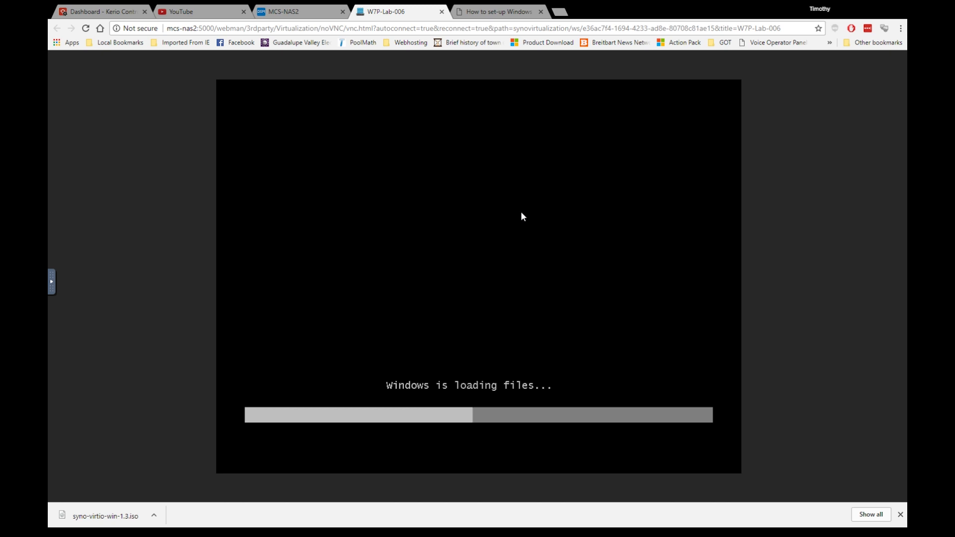
pyautogui.click(901, 515)
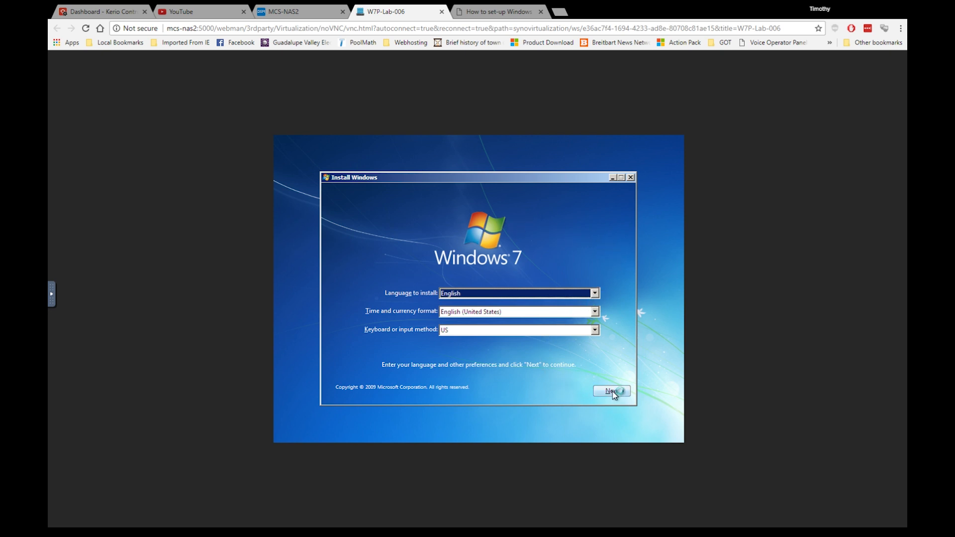
# Start the Windows installation with the default language settings and choose Windows 7 Professional x64 as the operating system
pyautogui.click(611, 390)
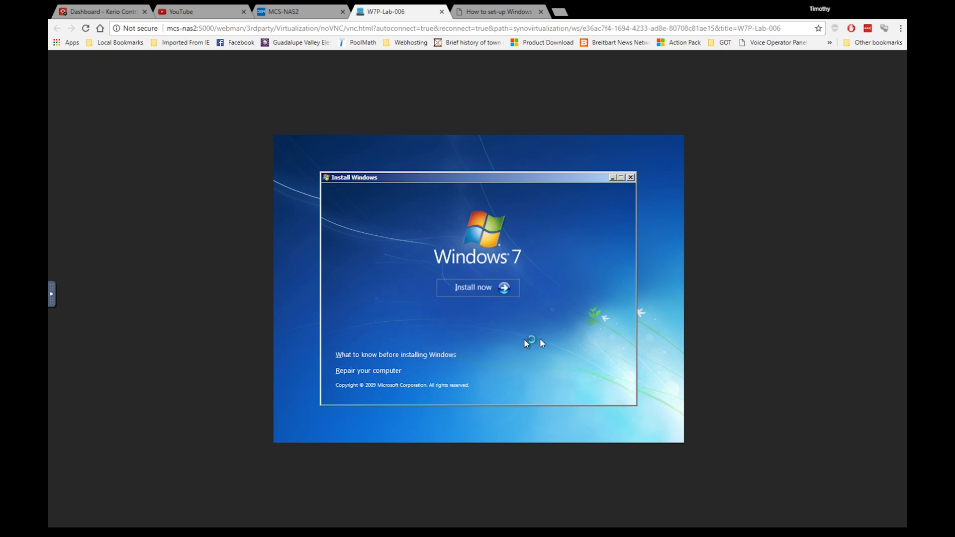
pyautogui.click(503, 291)
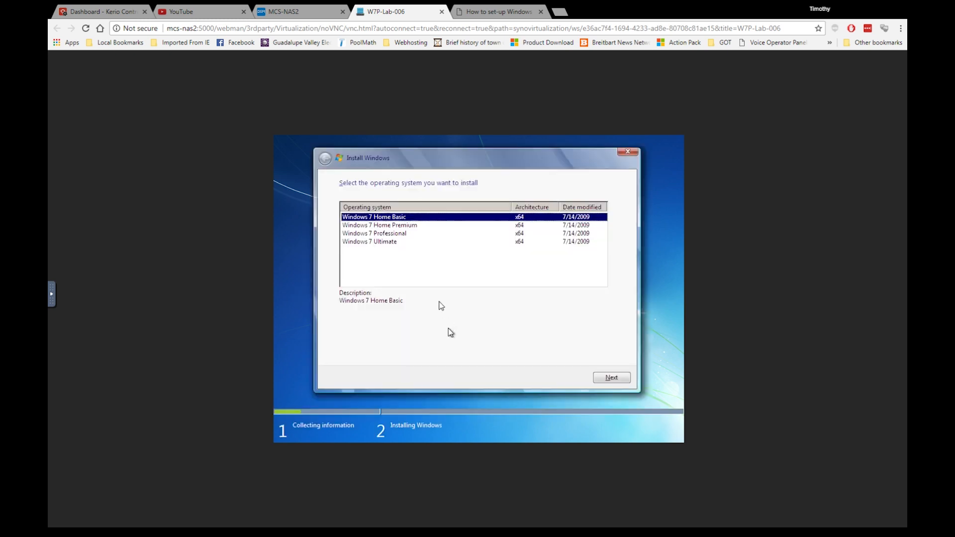
pyautogui.click(393, 234)
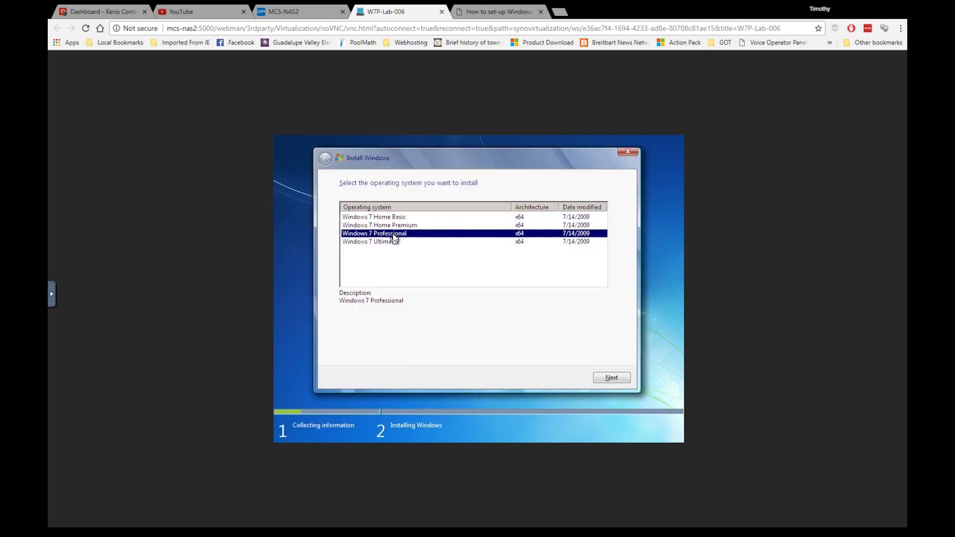
pyautogui.click(615, 378)
# Accept the license terms and start loading a storage driver for a Custom (advanced) installation
pyautogui.click(412, 354)
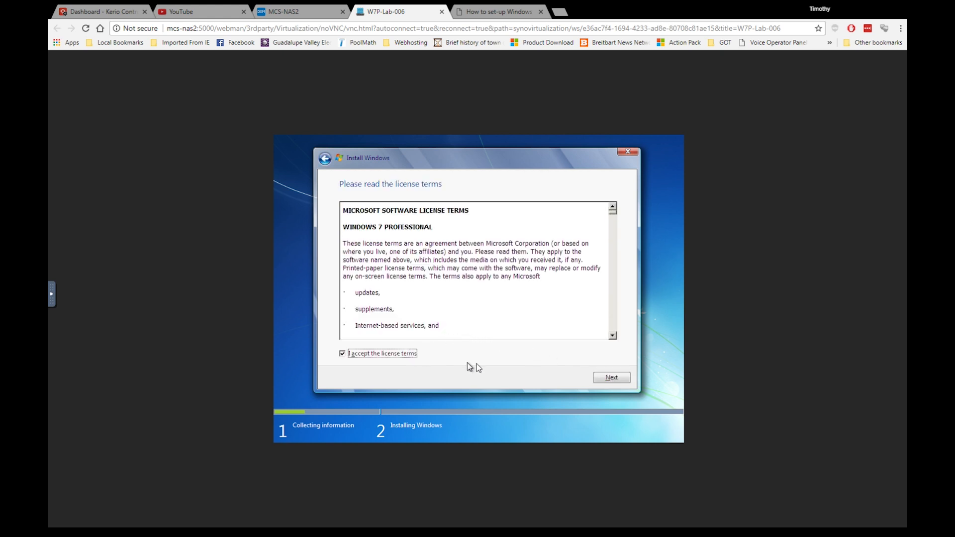
pyautogui.click(611, 378)
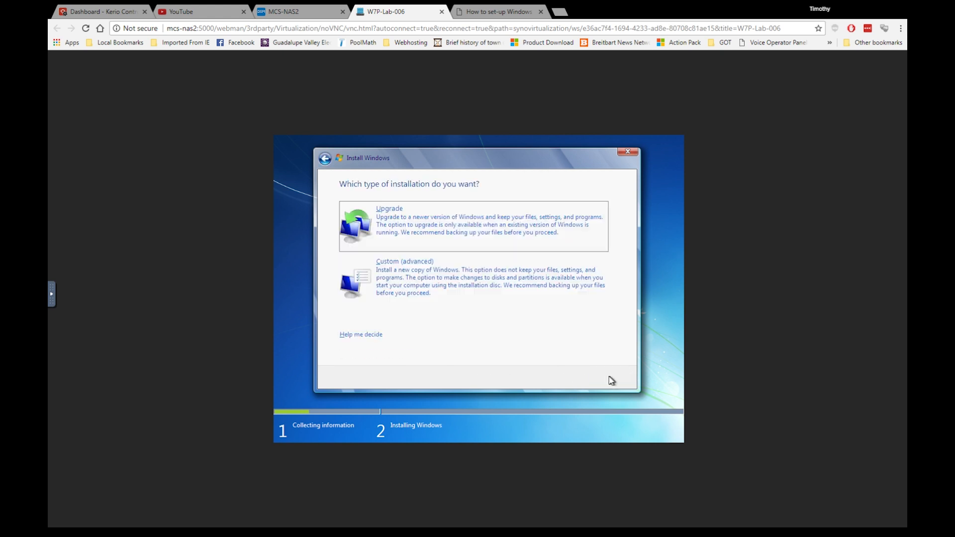
pyautogui.click(418, 285)
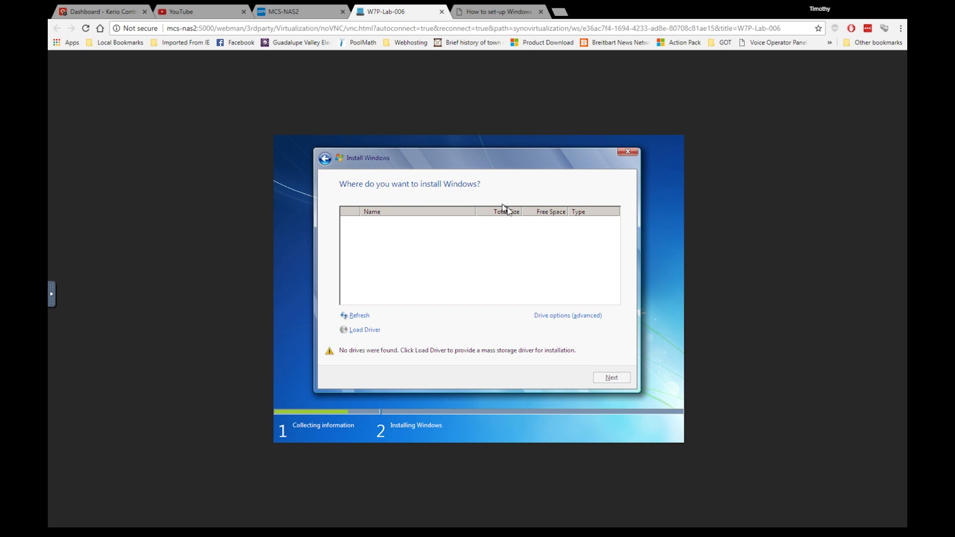
pyautogui.click(370, 332)
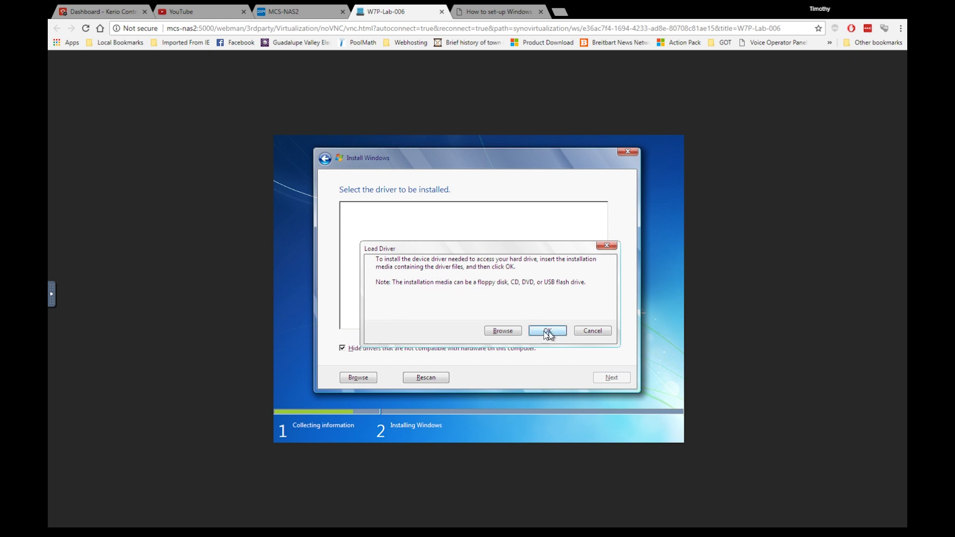
# Try to load the driver from the x86 folder under Windows_Virtio_SCSI_Driver\Windows_7 on the SYNO_INSTALLER CD drive (E:)
pyautogui.click(503, 330)
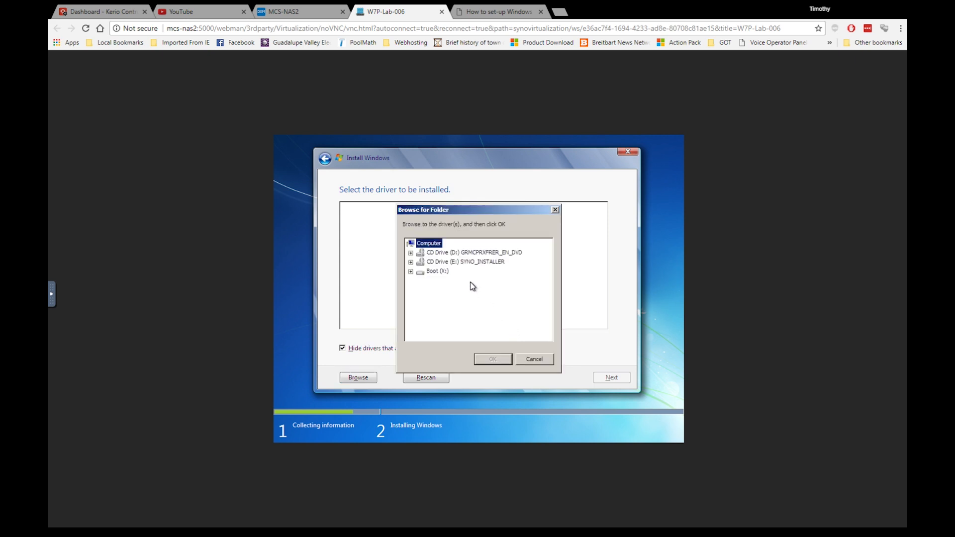
pyautogui.click(464, 262)
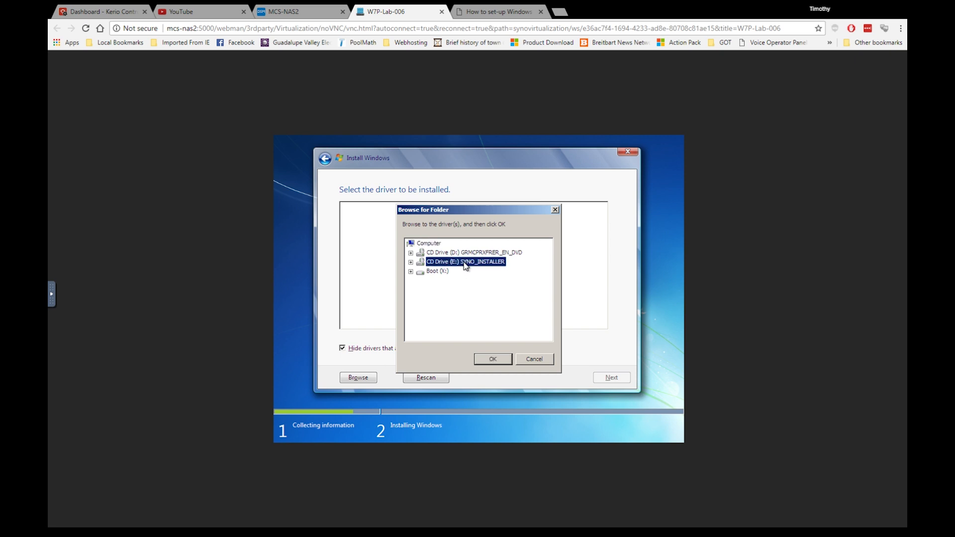
pyautogui.click(411, 262)
pyautogui.click(425, 272)
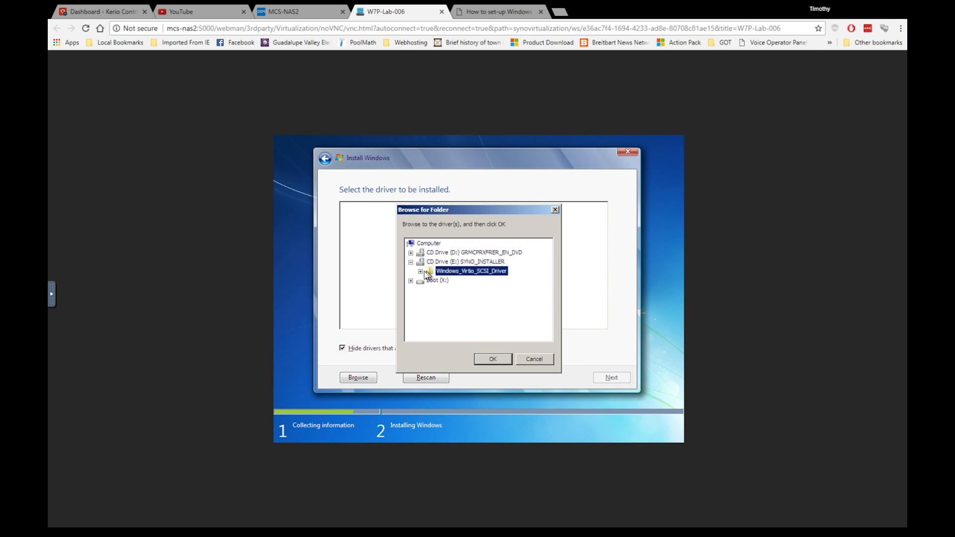
pyautogui.click(423, 272)
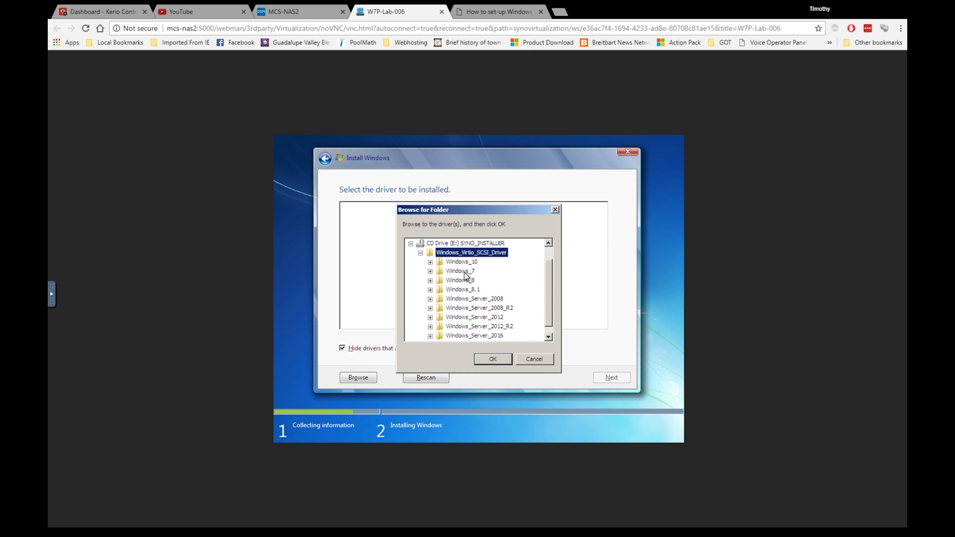
pyautogui.click(463, 271)
pyautogui.click(430, 271)
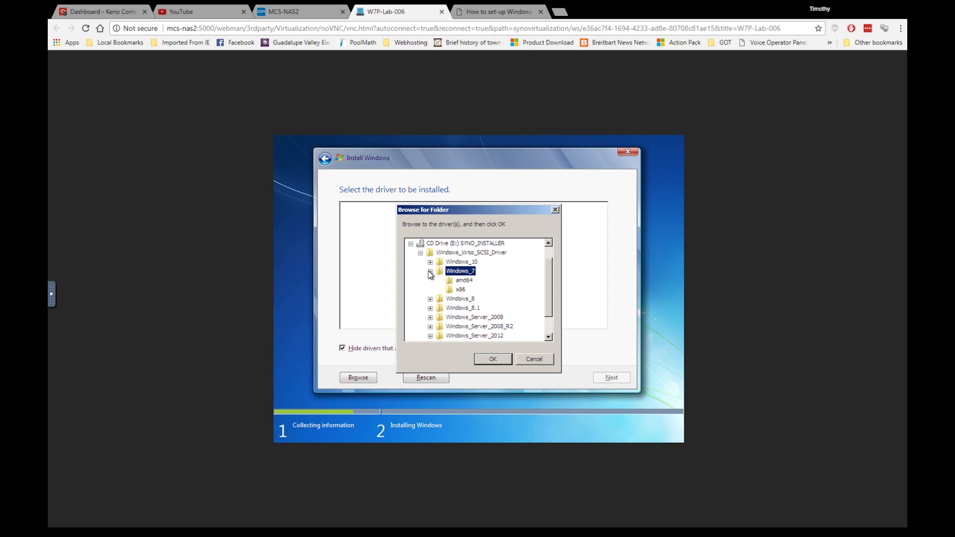
pyautogui.click(461, 290)
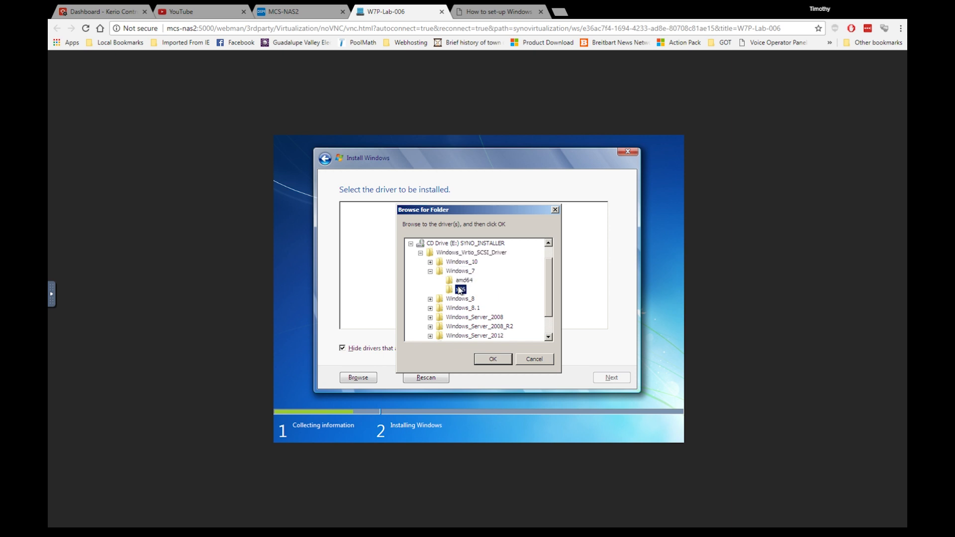
pyautogui.click(498, 360)
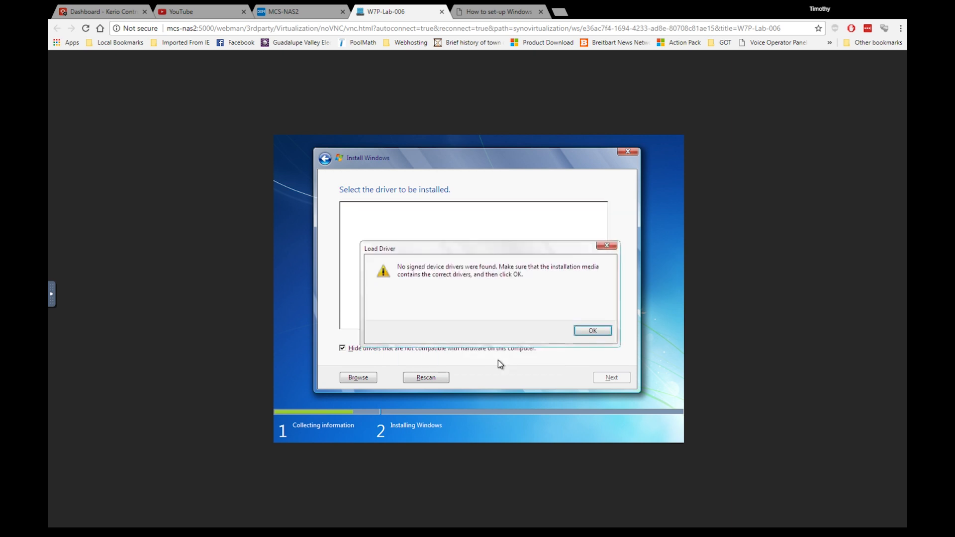
pyautogui.click(591, 331)
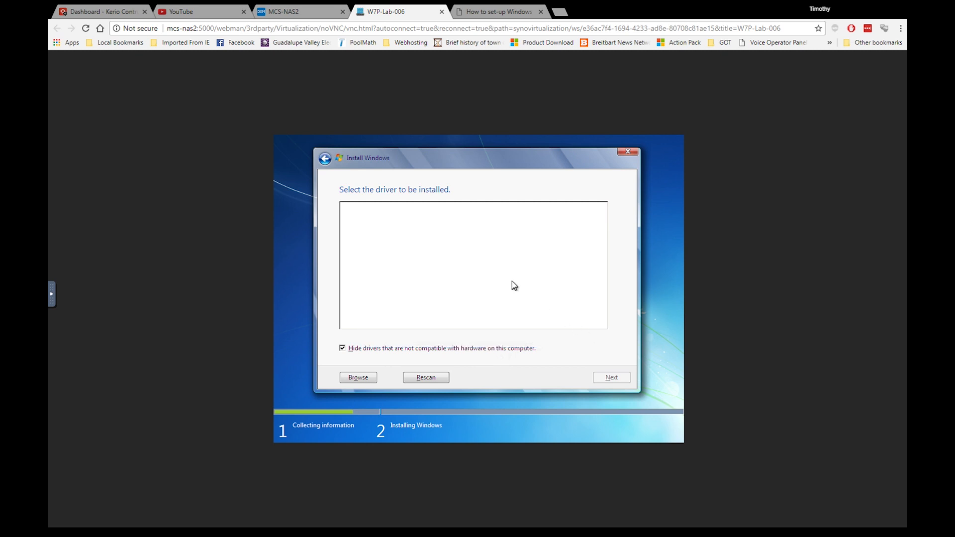
# Try to find drivers in the root of the SYNO_INSTALLER CD drive (E:) and rescan for them
pyautogui.click(367, 377)
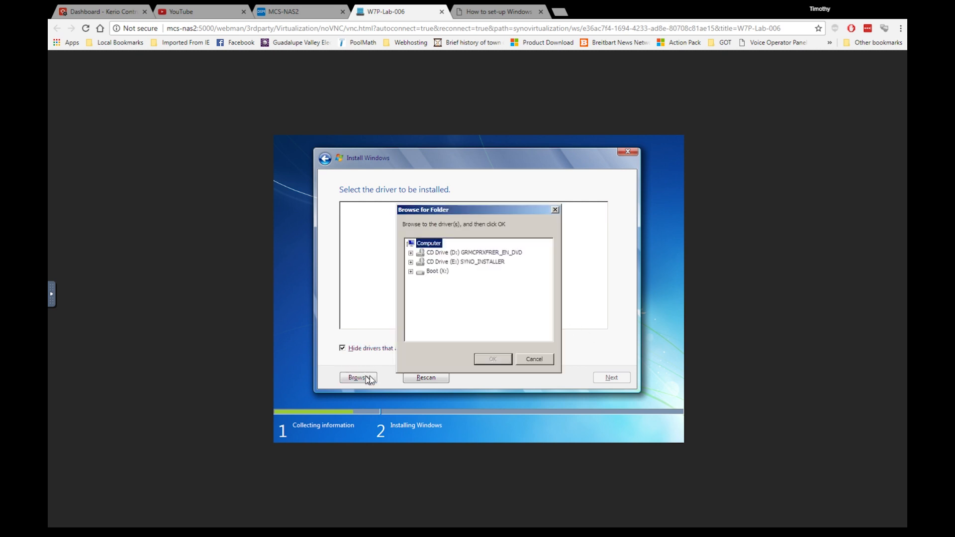
pyautogui.click(440, 262)
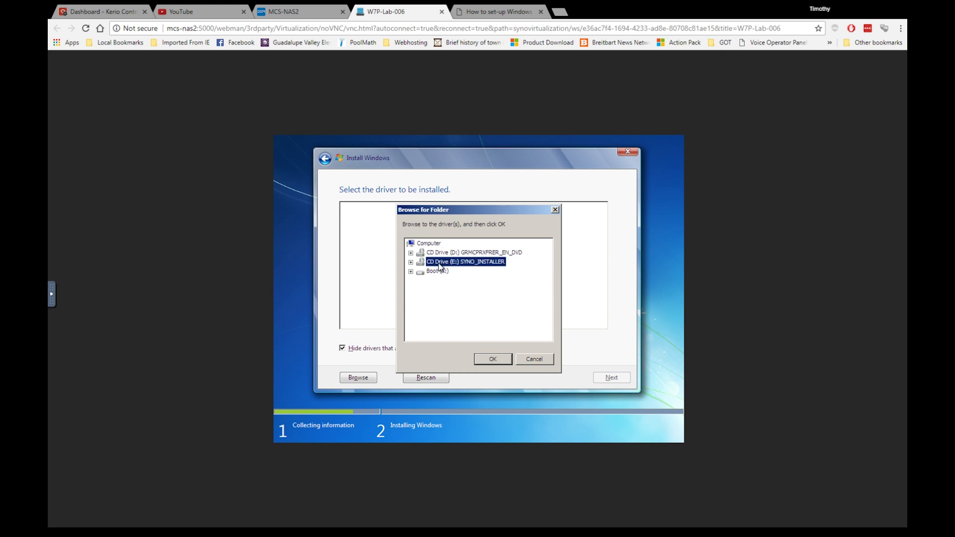
pyautogui.click(510, 362)
pyautogui.click(592, 332)
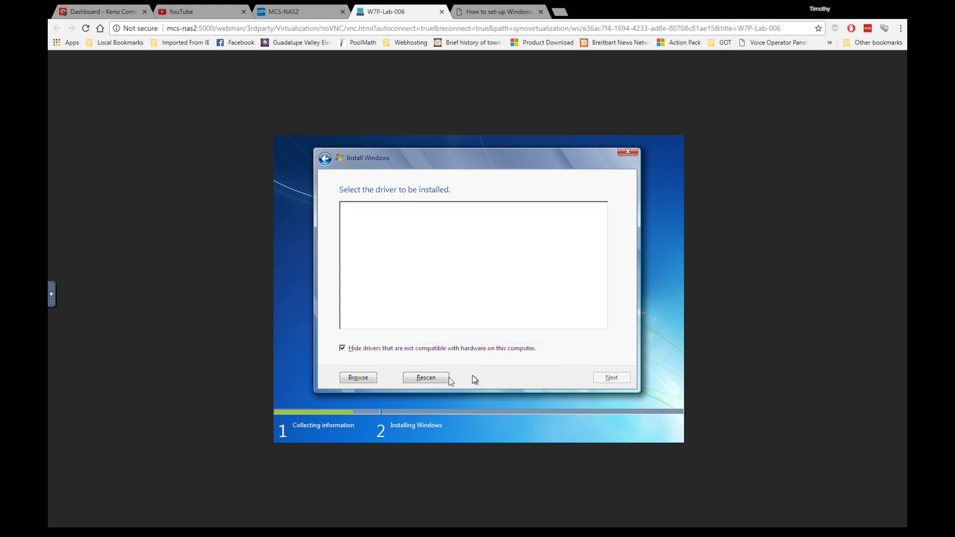
pyautogui.click(438, 378)
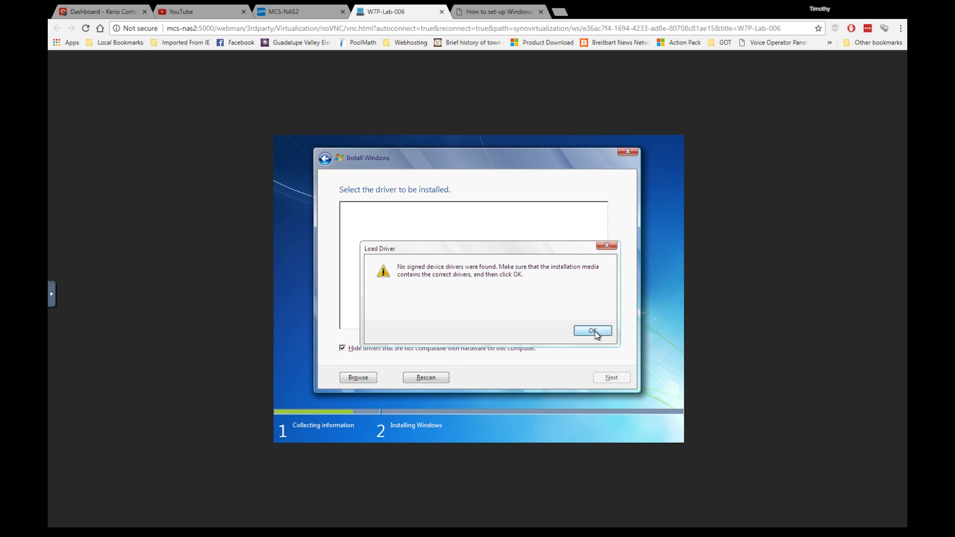
pyautogui.click(594, 332)
# Load the Virtio SCSI driver from the amd64 folder under Windows_Virtio_SCSI_Driver\Windows_7 on the SYNO_INSTALLER CD drive (E:)
pyautogui.click(364, 380)
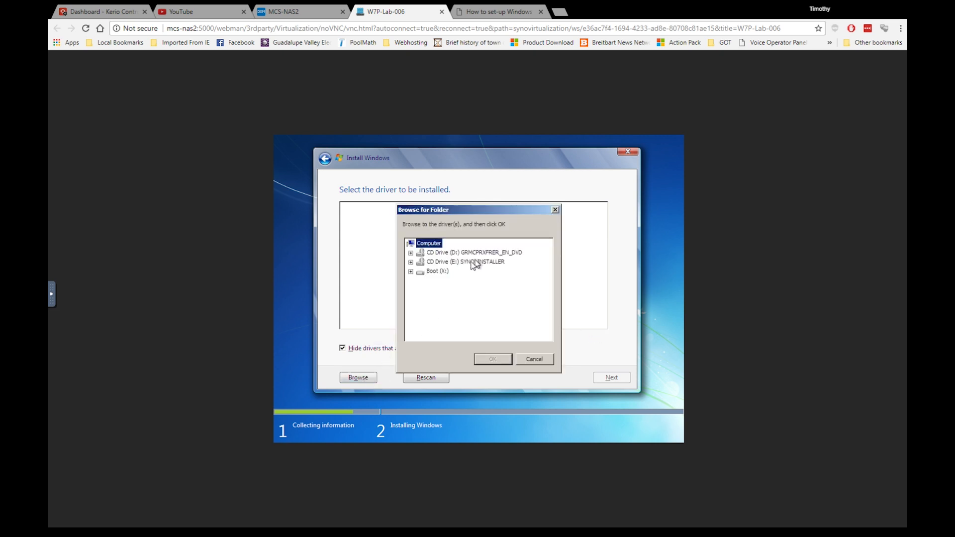
pyautogui.click(411, 263)
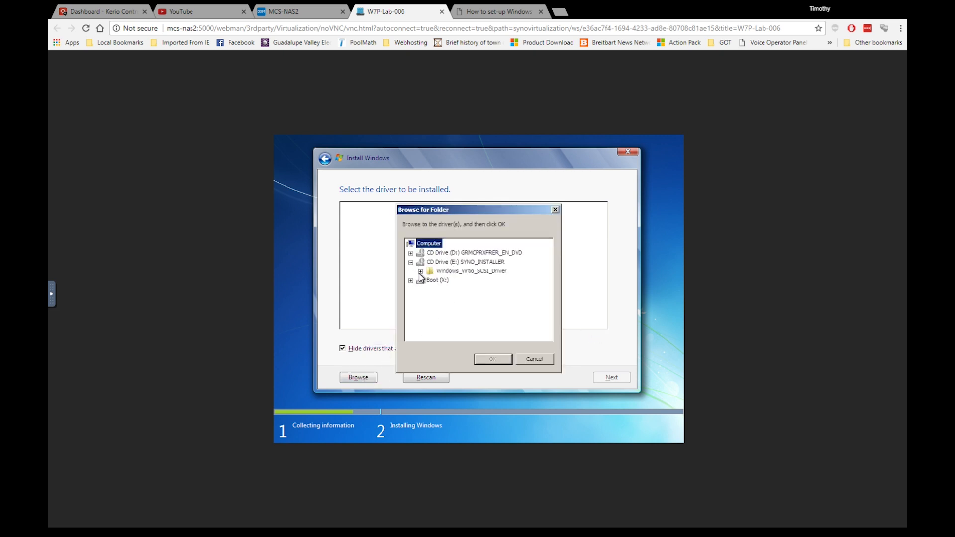
pyautogui.click(421, 271)
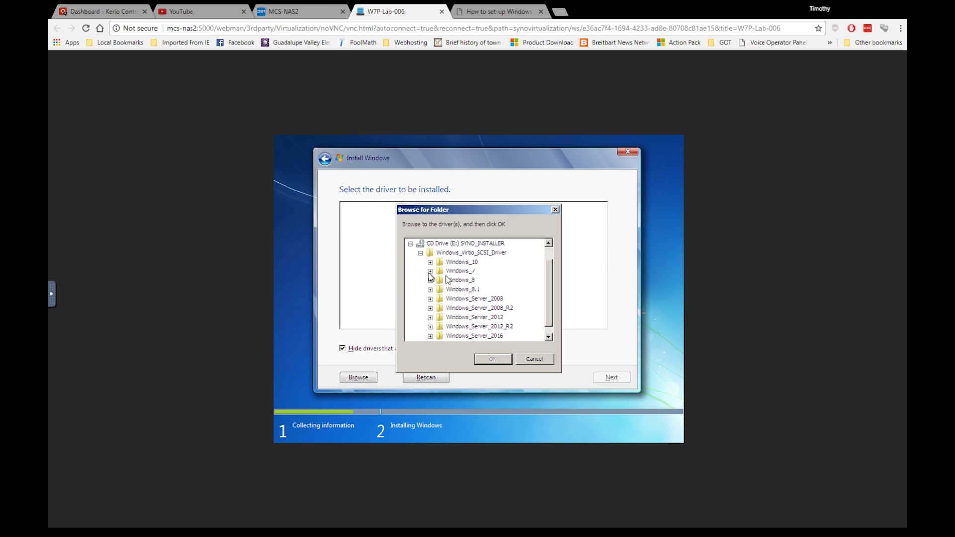
pyautogui.scroll(-1, 459, 283)
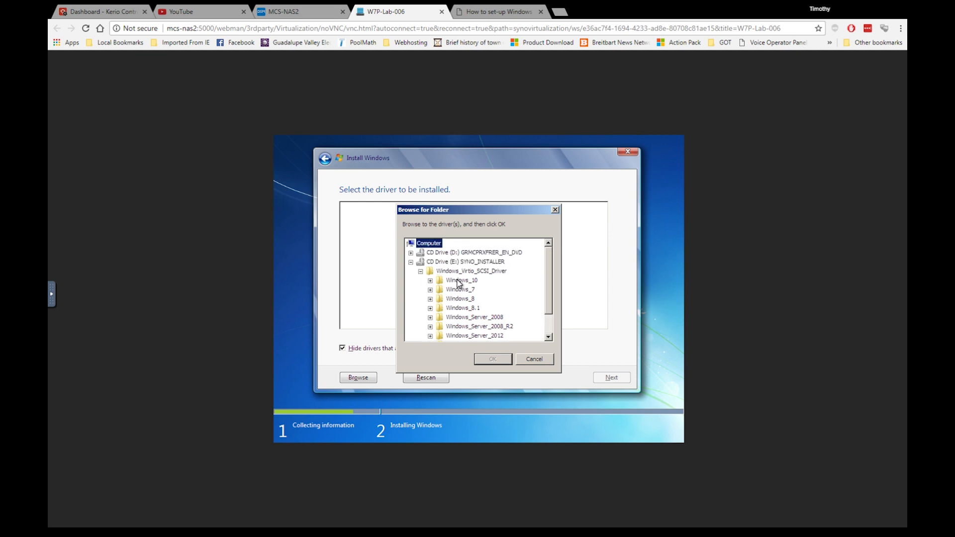
pyautogui.click(430, 289)
pyautogui.click(464, 299)
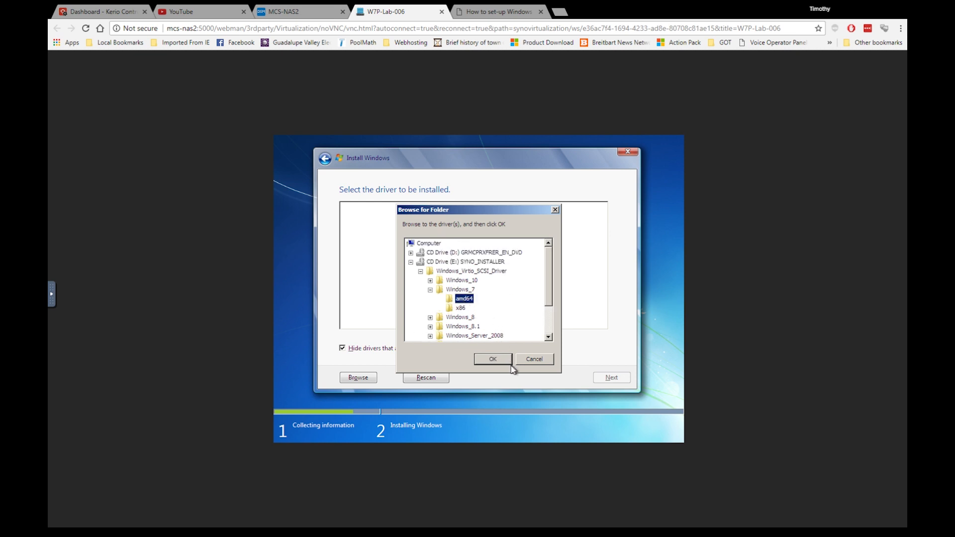
pyautogui.click(497, 360)
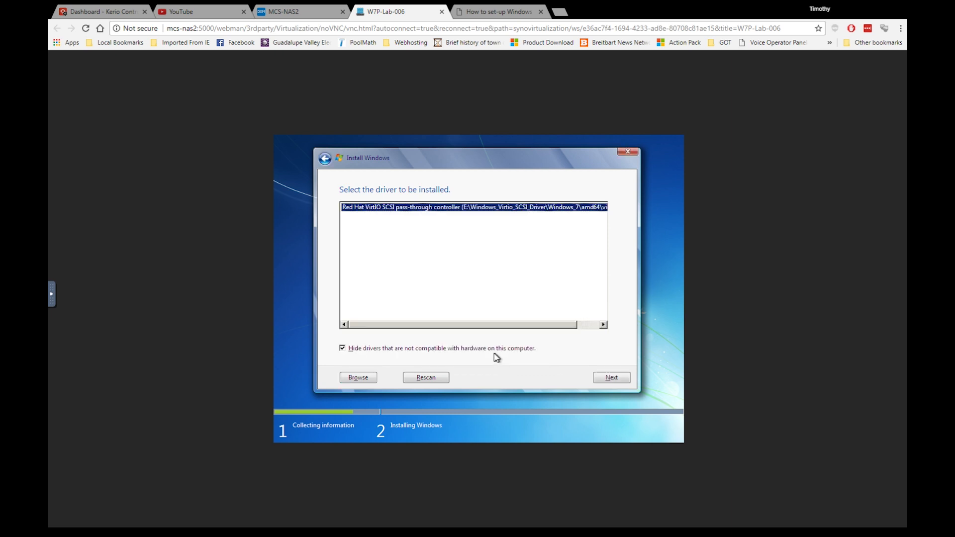
# Install the Red Hat VirtIO SCSI pass-through controller driver and start installing Windows on Disk 0 Unallocated Space
pyautogui.moveTo(542, 325); pyautogui.dragTo(509, 323)
pyautogui.click(611, 377)
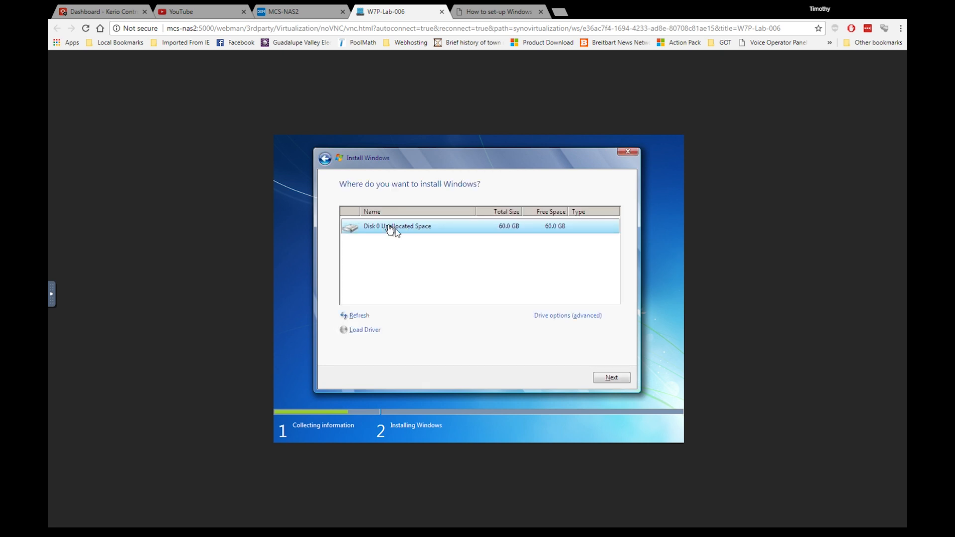
pyautogui.click(611, 377)
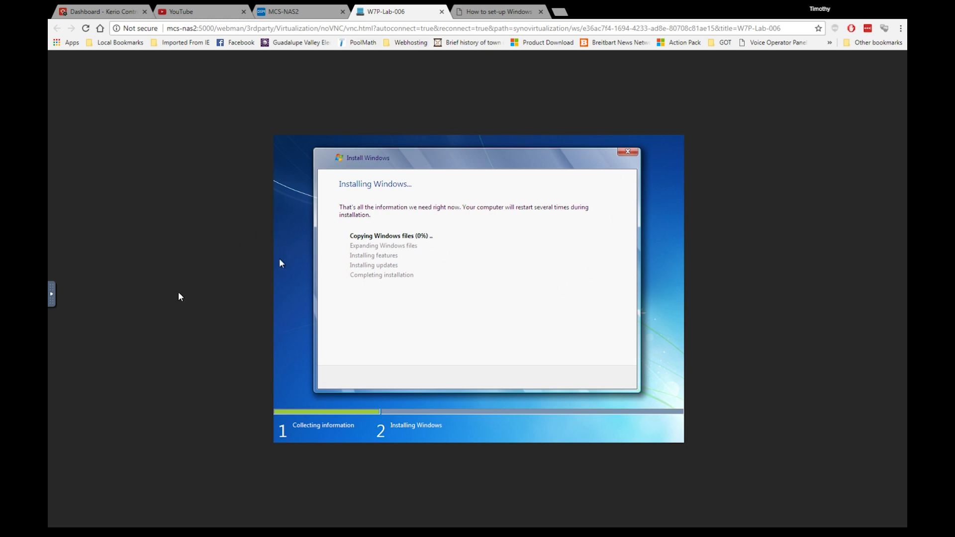
# Check the console's control bar by toggling full-screen view on and off and showing its extra keys
pyautogui.click(51, 294)
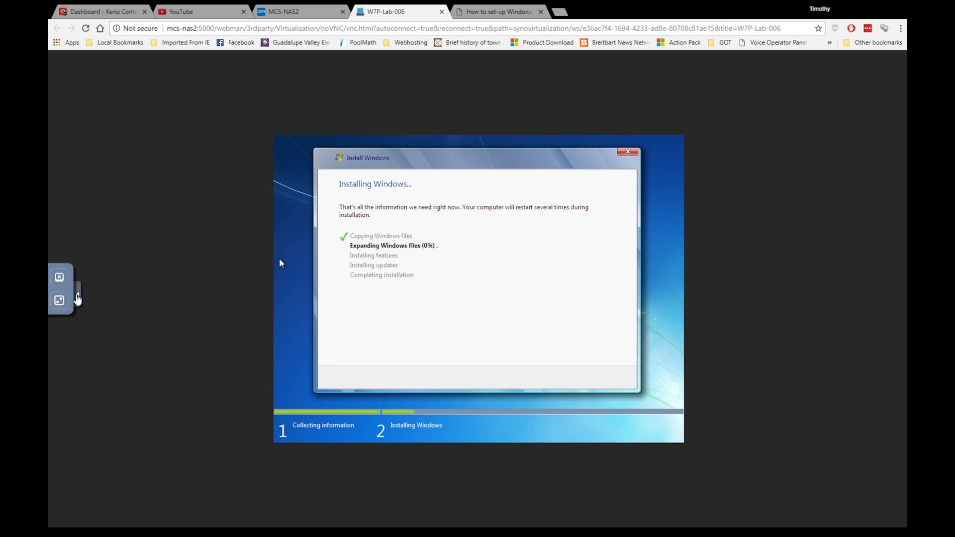
pyautogui.click(58, 301)
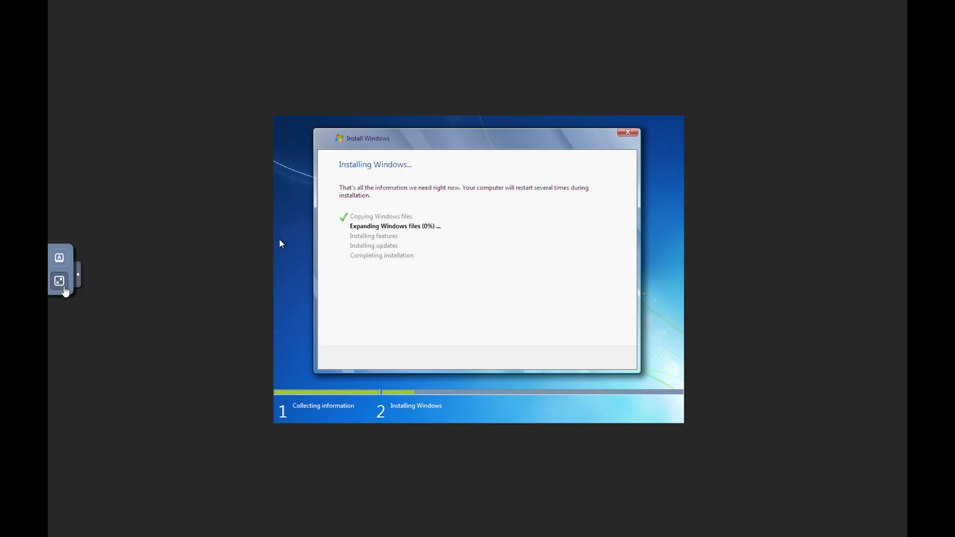
pyautogui.click(62, 286)
pyautogui.click(63, 279)
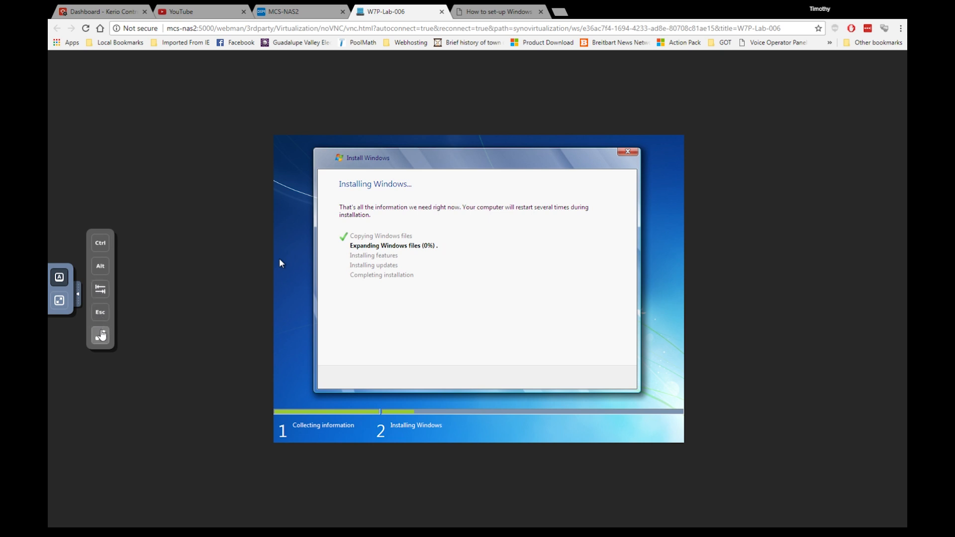
pyautogui.click(79, 295)
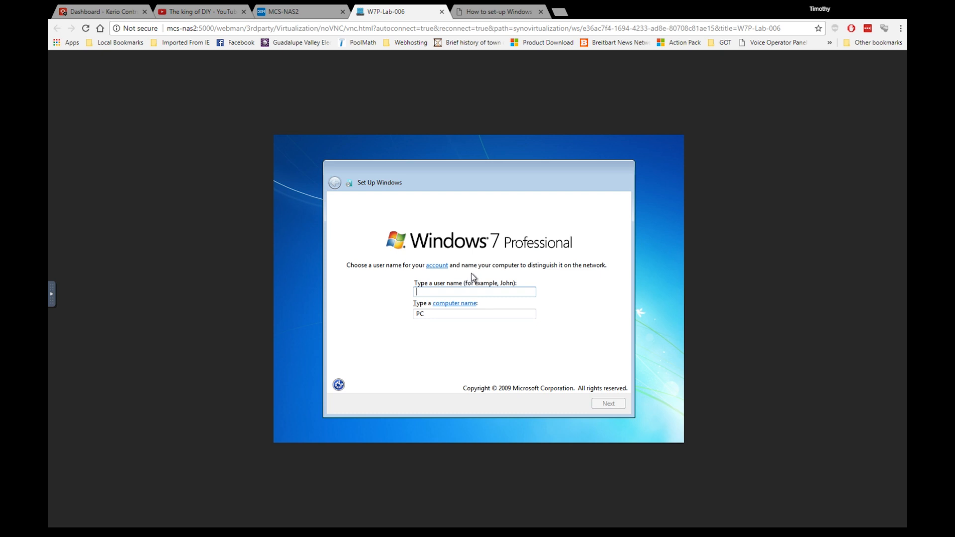
# Enter the account user name and set the computer name to W7P-Lab-006
pyautogui.write('adama')
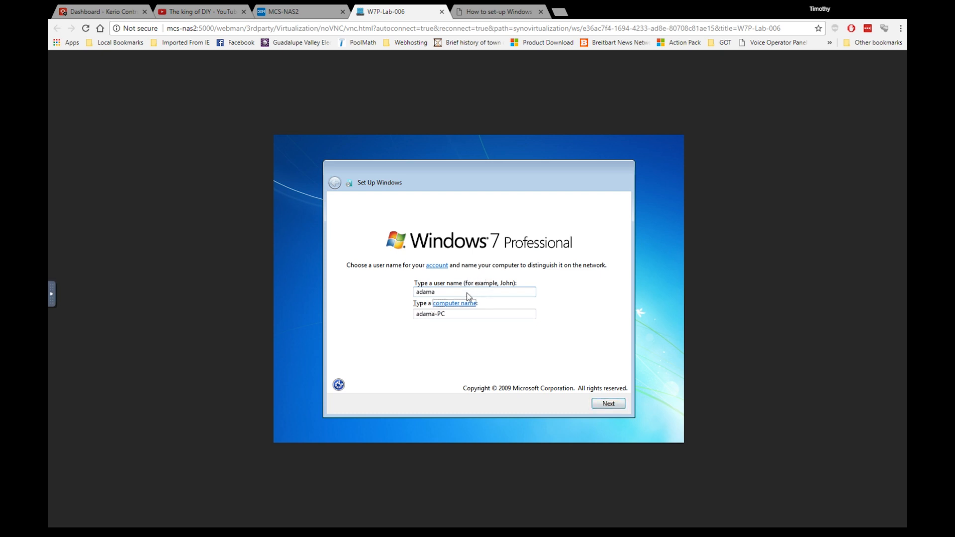
pyautogui.press('Tab')
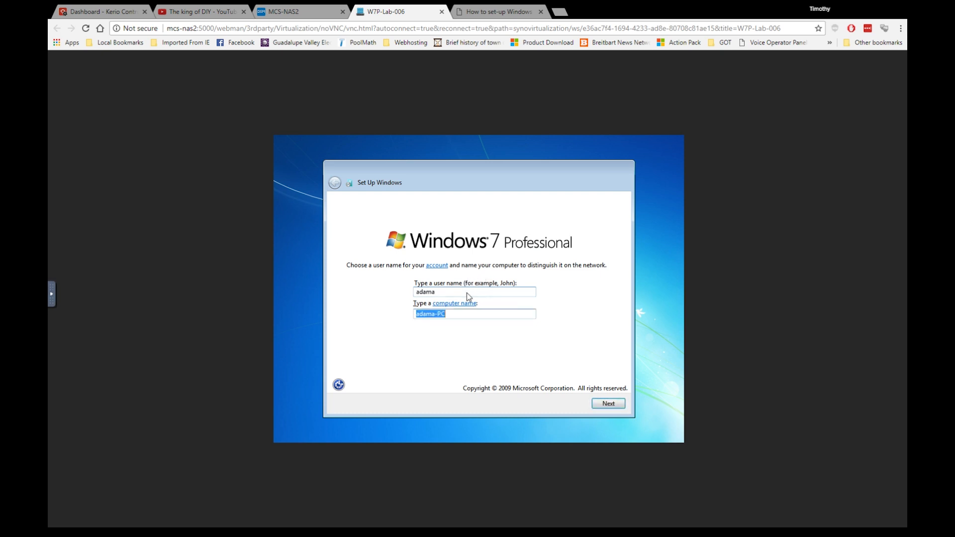
pyautogui.write('W&')
pyautogui.press('BackSpace')
pyautogui.write('7P-Lab-006')
pyautogui.click(609, 404)
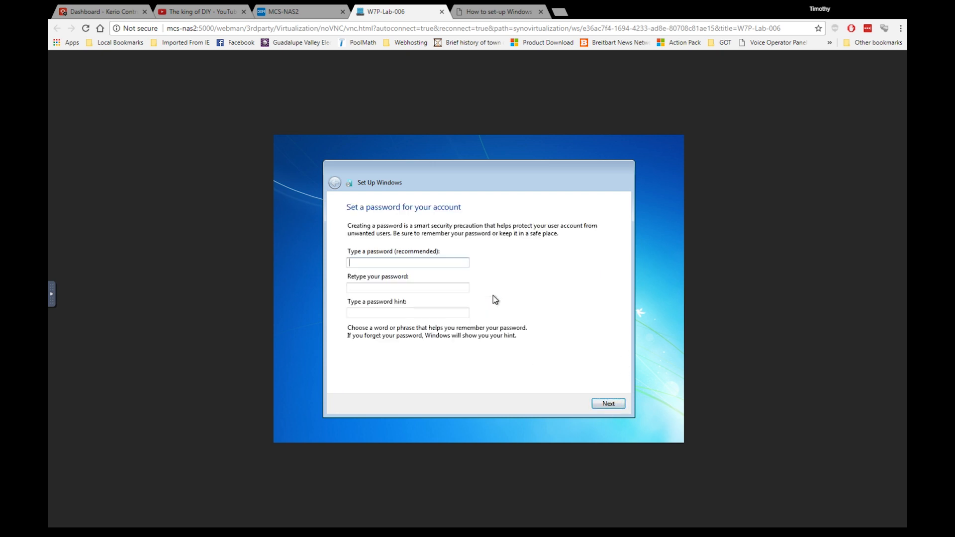
# Set and confirm the account password, and enter a password hint
pyautogui.write('******')
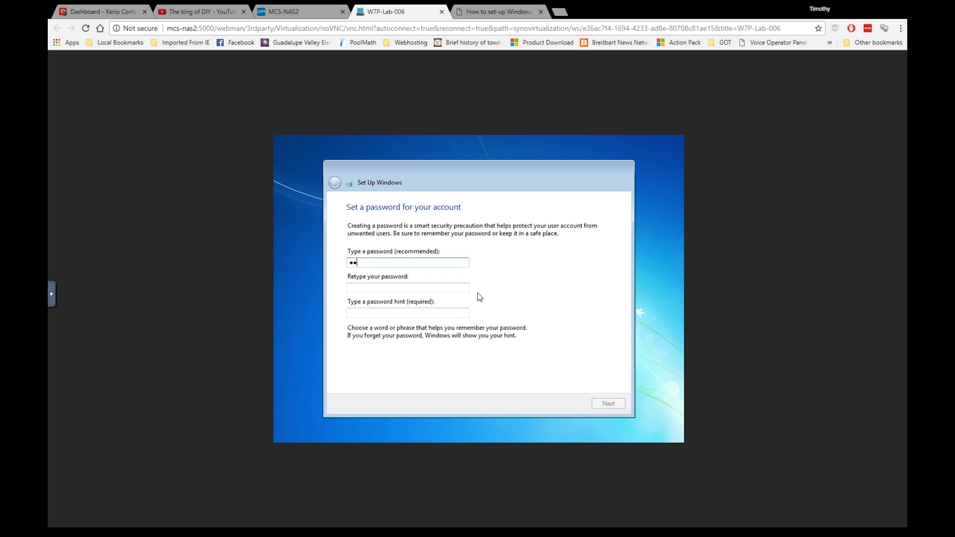
pyautogui.write('**')
pyautogui.press('Tab')
pyautogui.write('********')
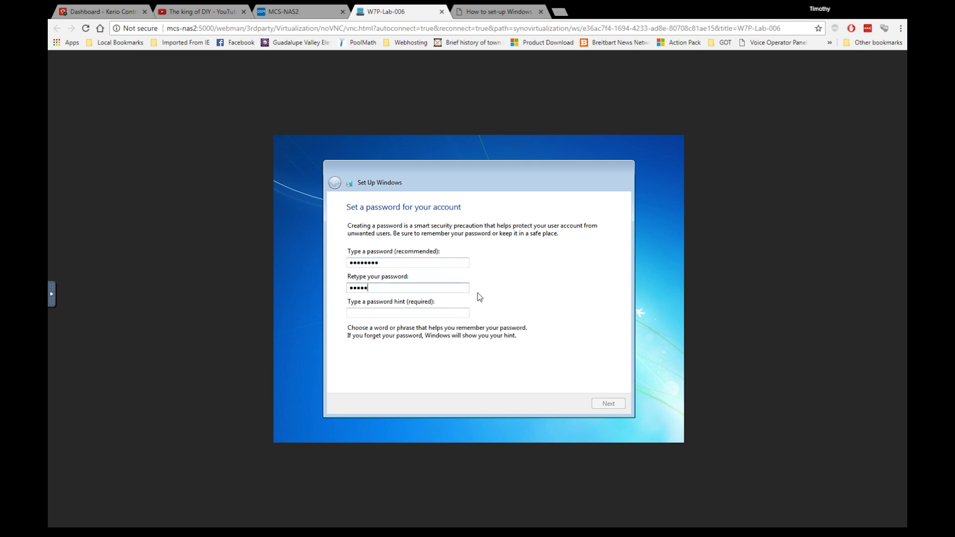
pyautogui.press('Tab')
pyautogui.write('yki')
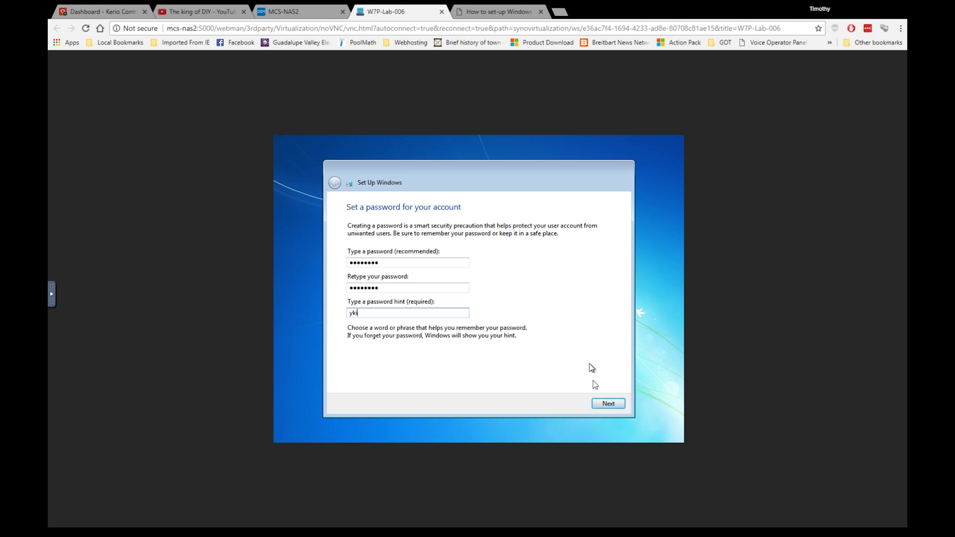
pyautogui.press('Return')
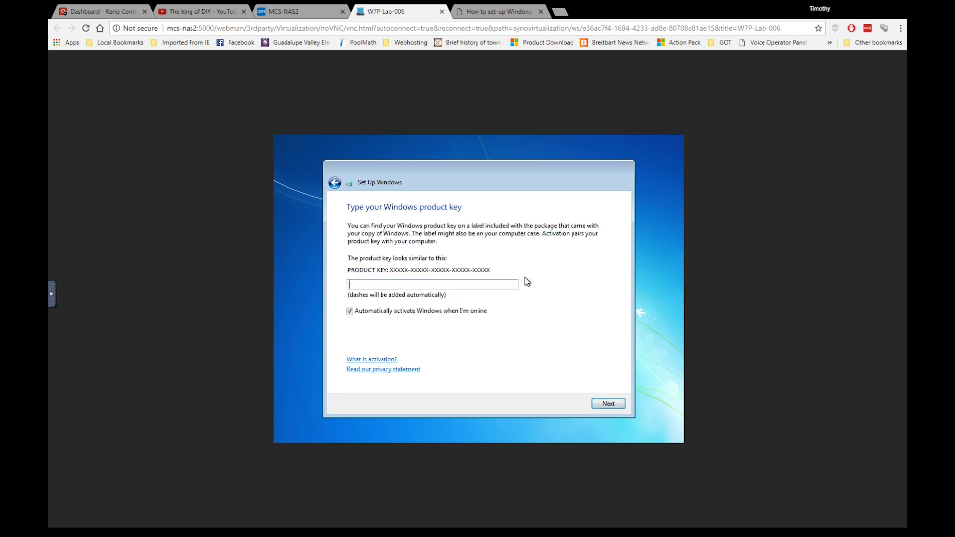
# Skip the product key with automatic activation turned off, and choose Ask me later for the update and protection settings
pyautogui.click(350, 312)
pyautogui.click(616, 406)
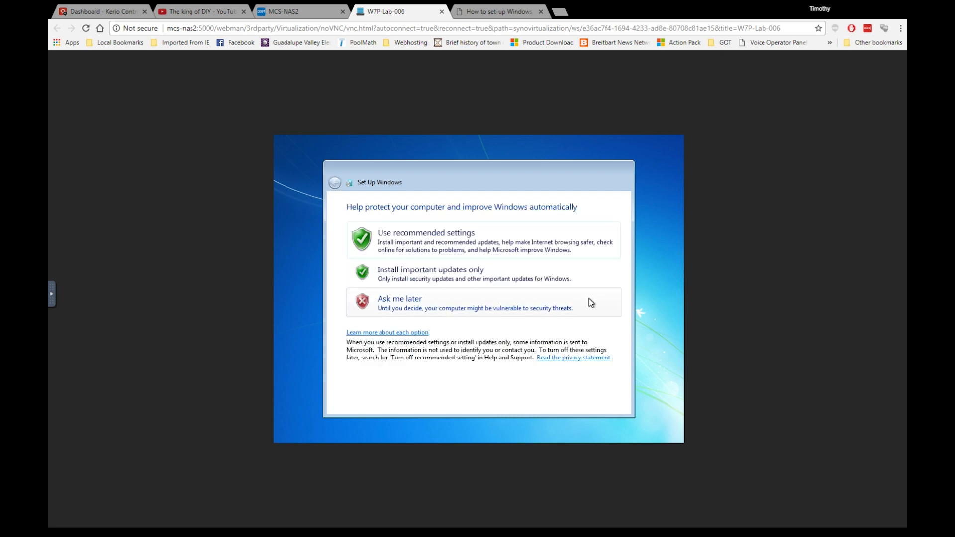
pyautogui.click(407, 306)
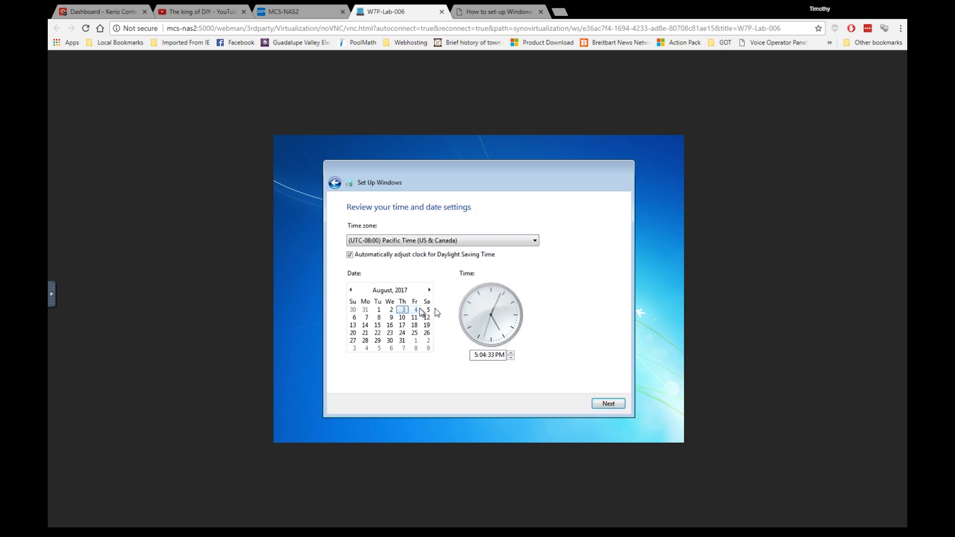
# Set the time zone to (UTC-06:00) Central Time (US & Canada) and the clock's hour to 12, and accept the settings
pyautogui.click(535, 242)
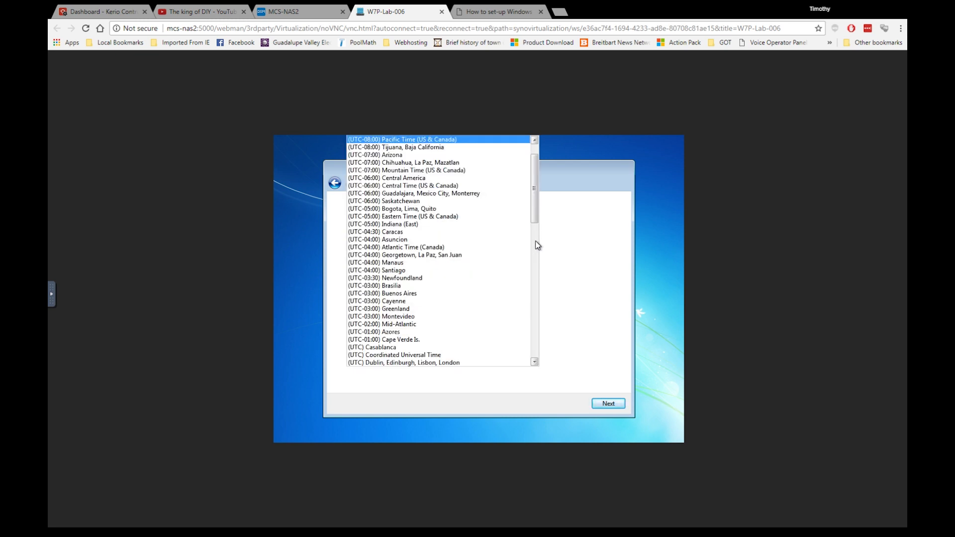
pyautogui.scroll(-1, 419, 187)
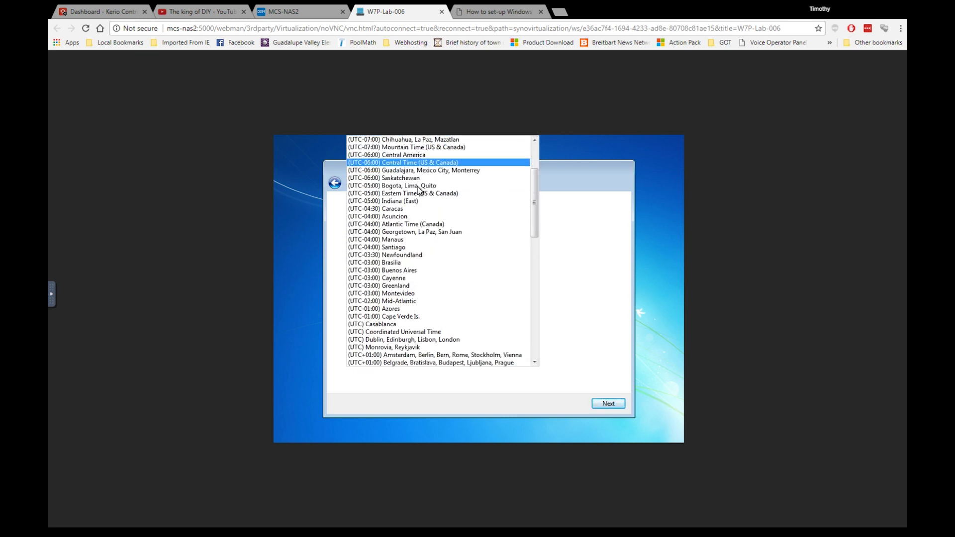
pyautogui.click(419, 162)
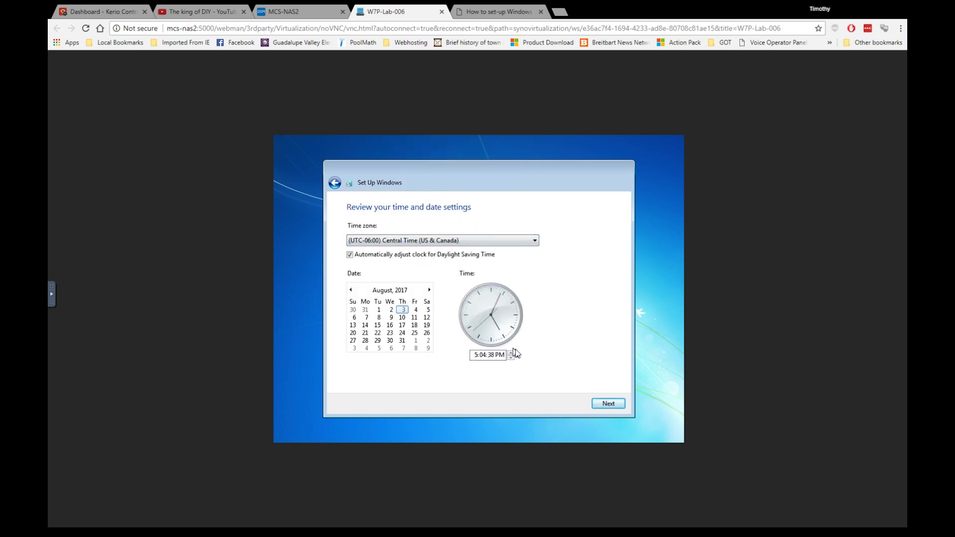
pyautogui.click(477, 357)
pyautogui.write('12')
pyautogui.click(608, 403)
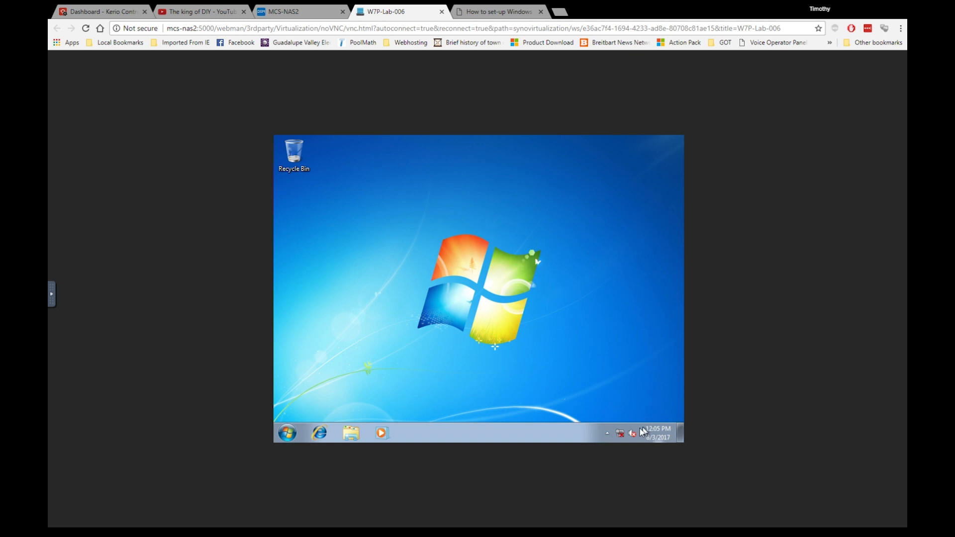
# Launch Synology_Guest_Agent_Installer from the SYNO_INSTALLER CD drive (E:)
pyautogui.moveTo(618, 436)
pyautogui.click(362, 441)
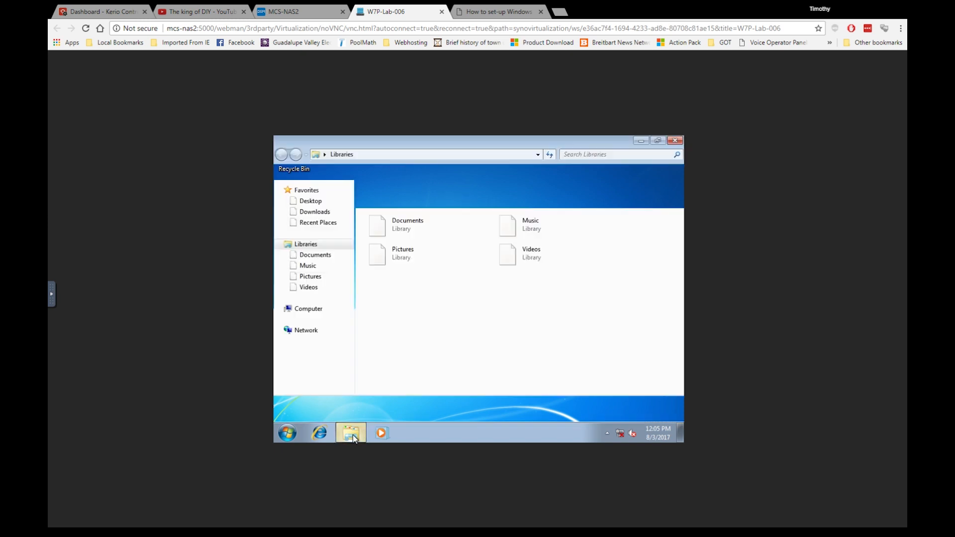
pyautogui.click(309, 309)
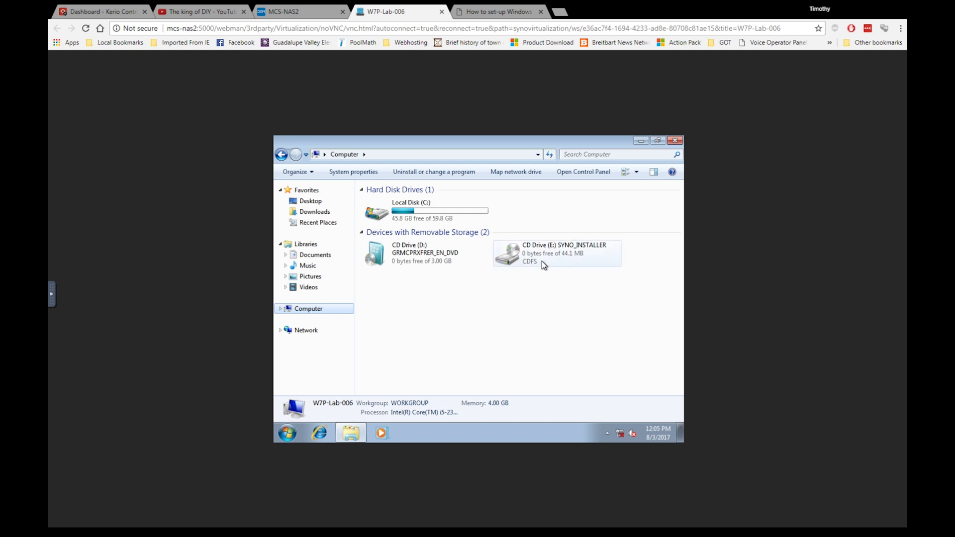
pyautogui.doubleClick(541, 262)
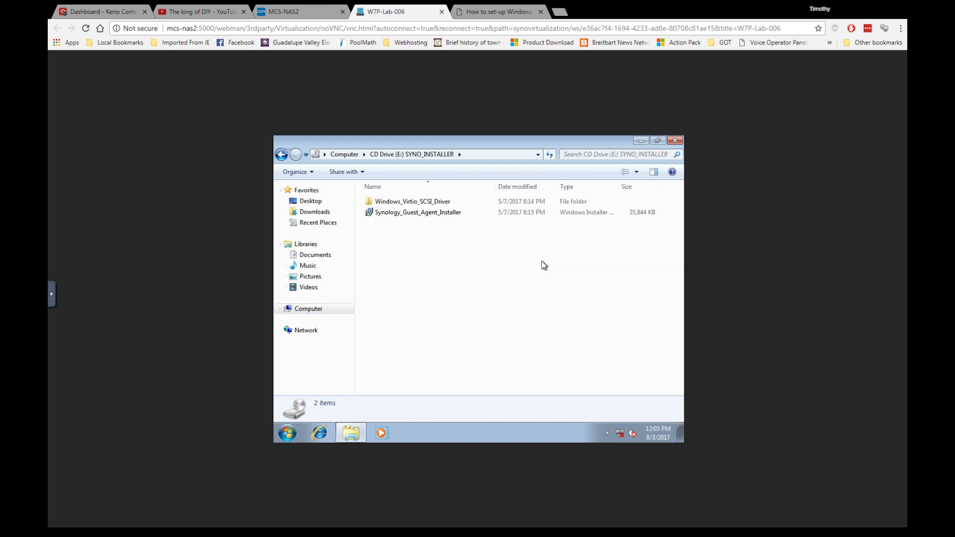
pyautogui.doubleClick(401, 213)
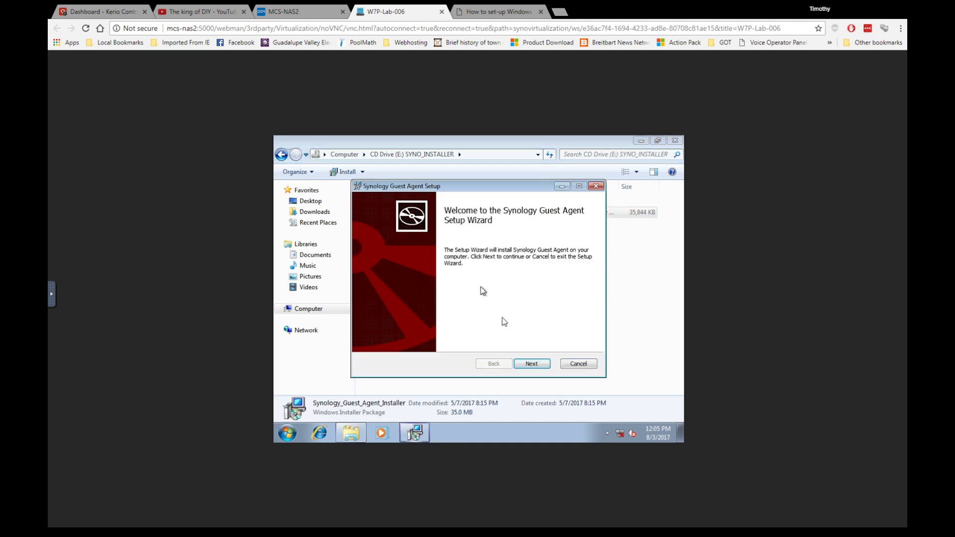
# Accept the Synology Guest Agent license agreement and start the installation in the default destination folder
pyautogui.click(535, 367)
pyautogui.click(441, 342)
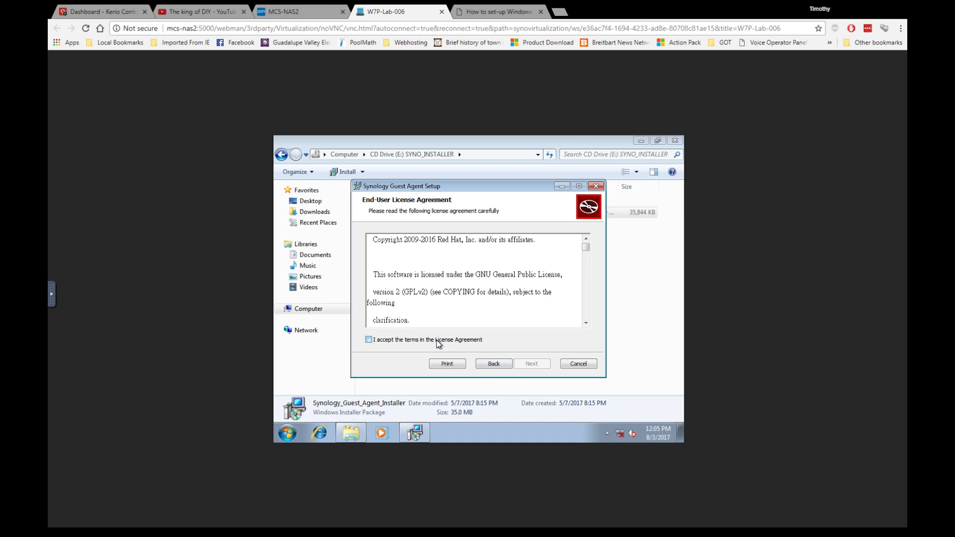
pyautogui.click(517, 366)
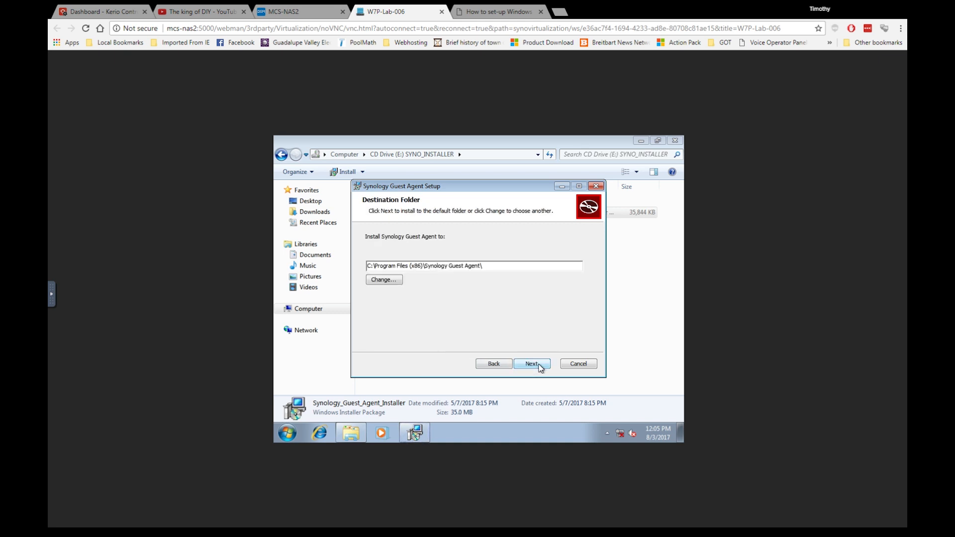
pyautogui.click(537, 366)
pyautogui.click(539, 365)
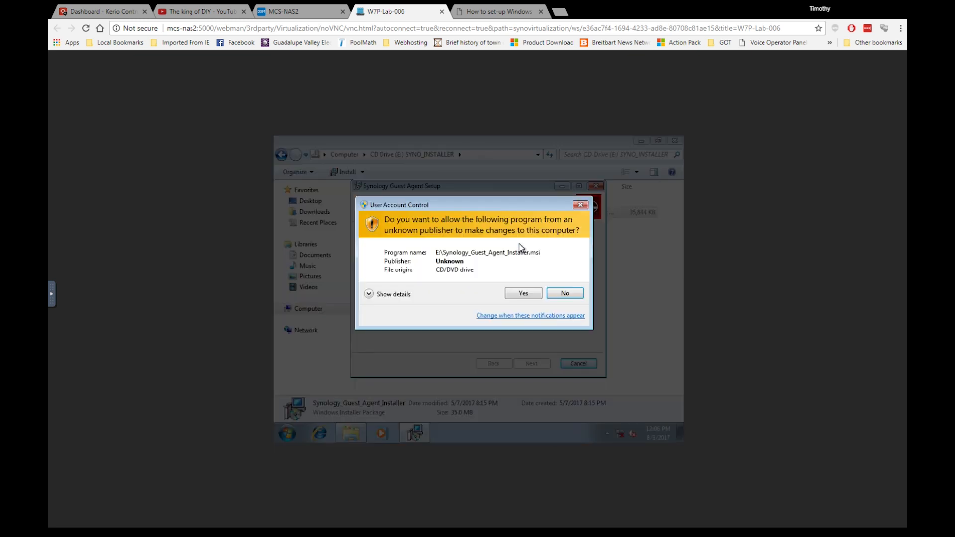
# Allow the installer to make changes and install the VirtIO Serial Driver, always trusting software from Red Hat, Inc
pyautogui.click(523, 294)
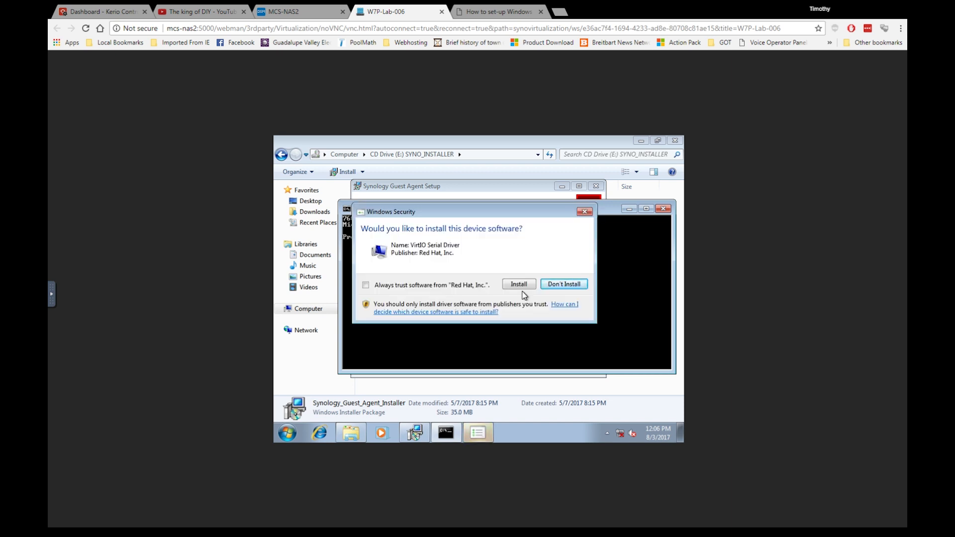
pyautogui.click(366, 285)
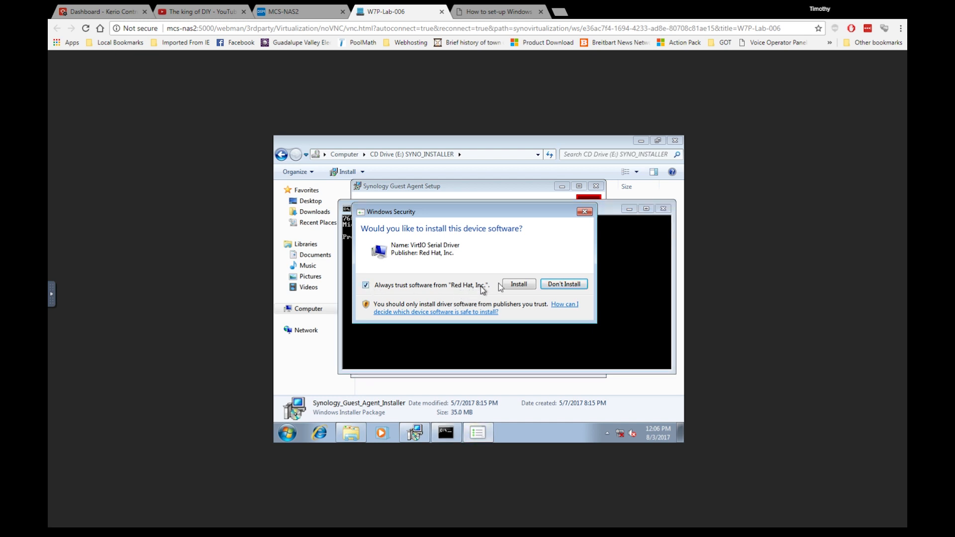
pyautogui.click(517, 285)
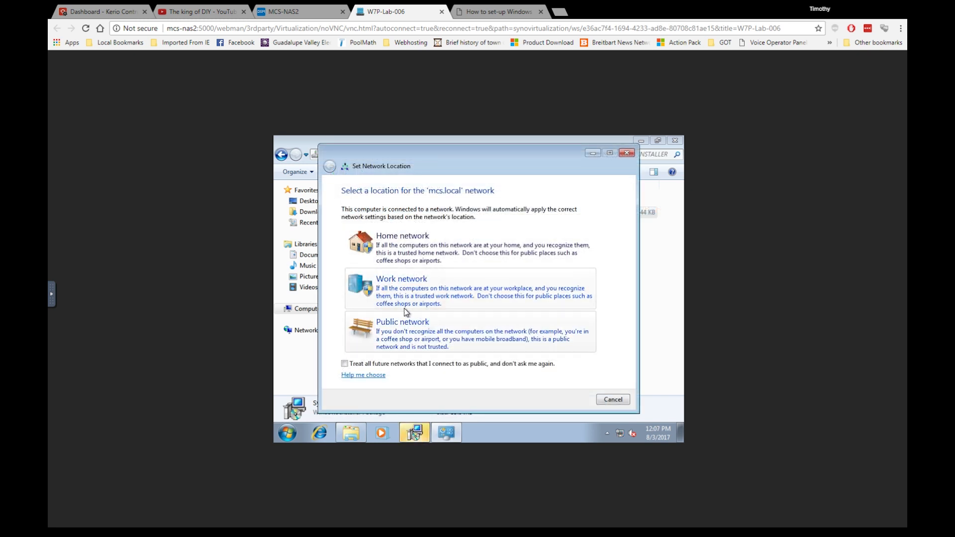
# Set the mcs.local network location to Work network and close the completed Synology Guest Agent setup along with its file window
pyautogui.click(446, 300)
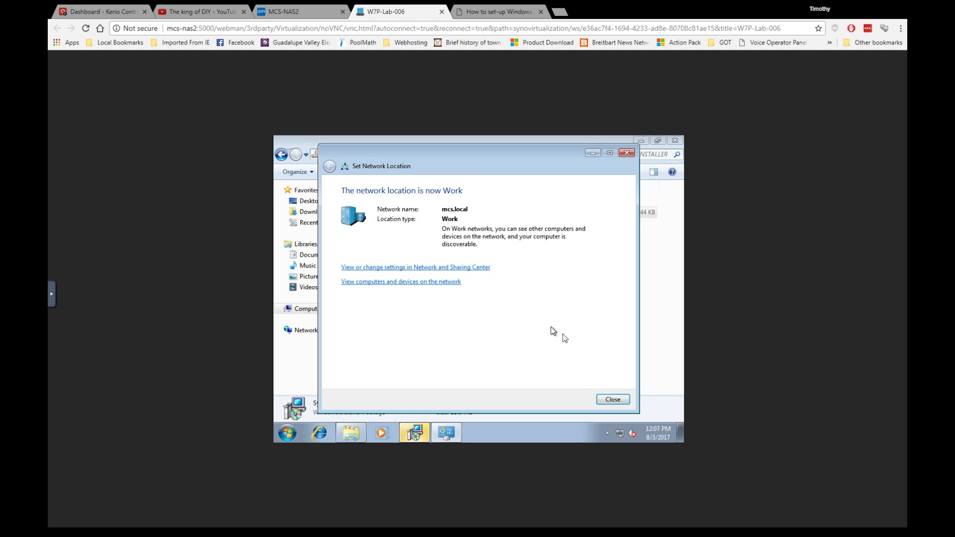
pyautogui.click(612, 400)
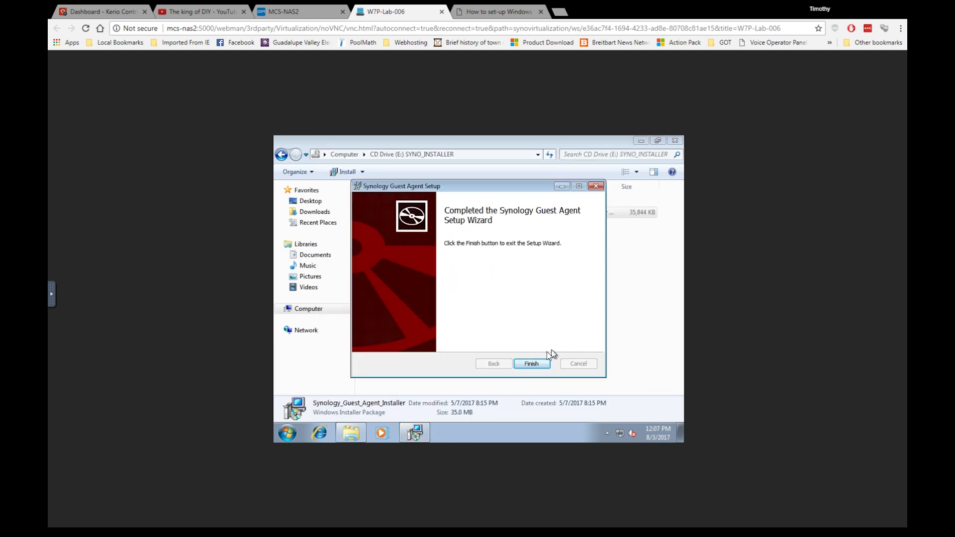
pyautogui.click(532, 364)
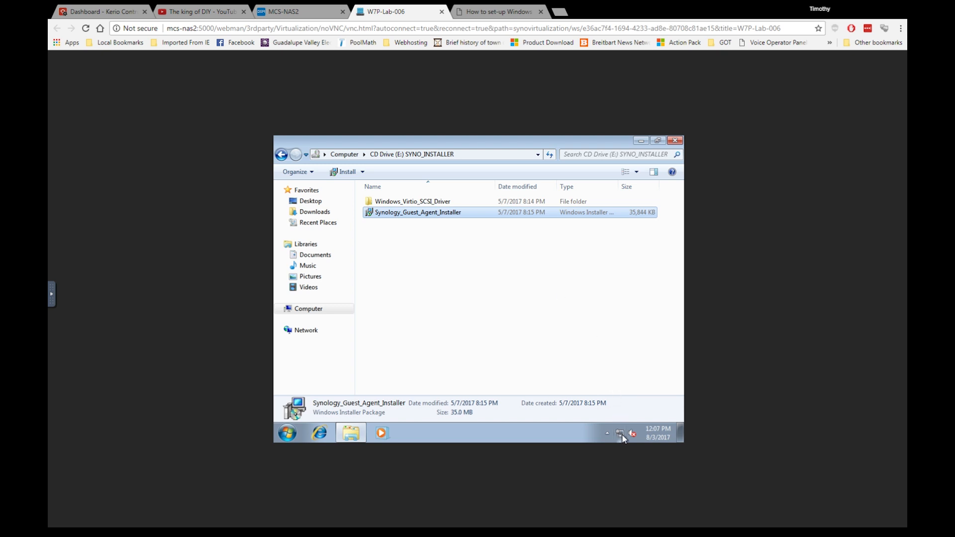
pyautogui.moveTo(621, 436)
pyautogui.click(675, 141)
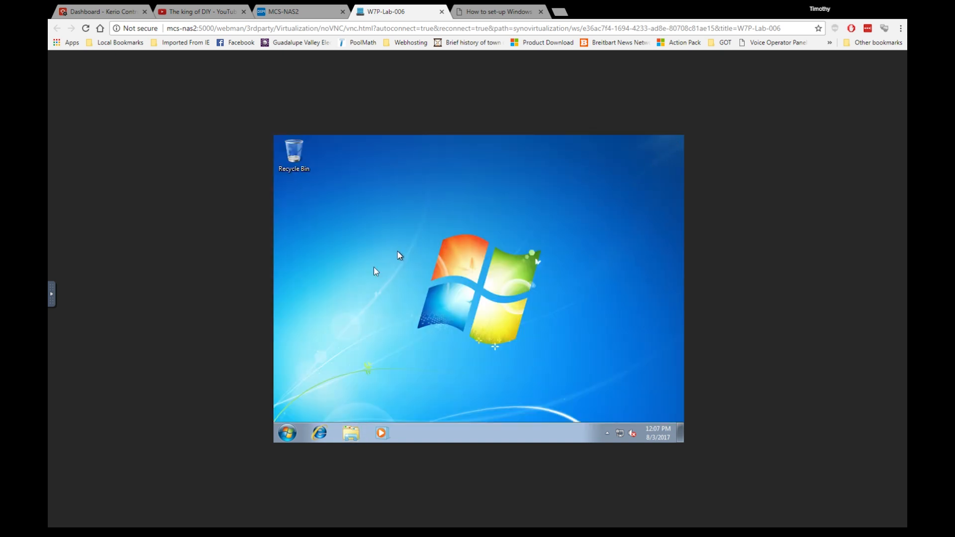
# Open the computer's System properties page to view its basic information
pyautogui.click(287, 433)
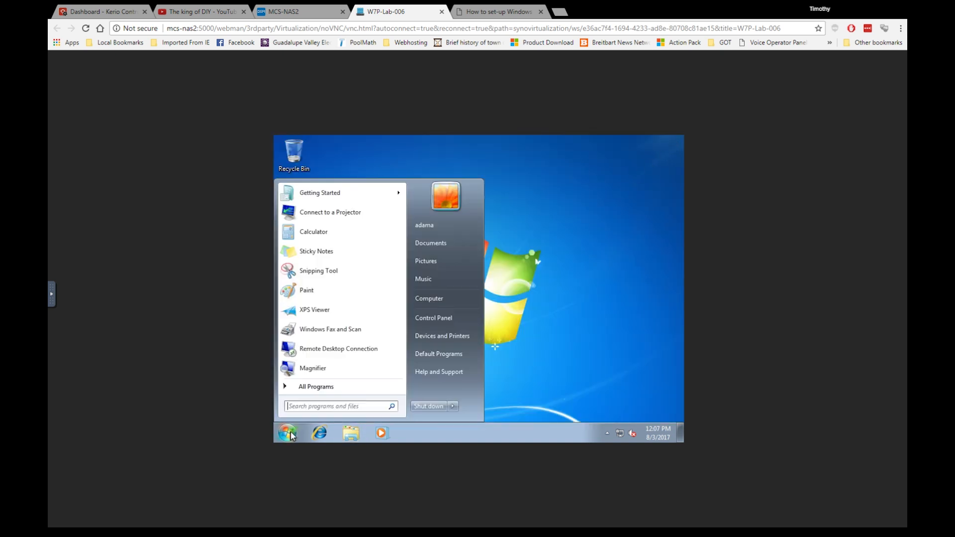
pyautogui.rightClick(438, 300)
pyautogui.click(472, 388)
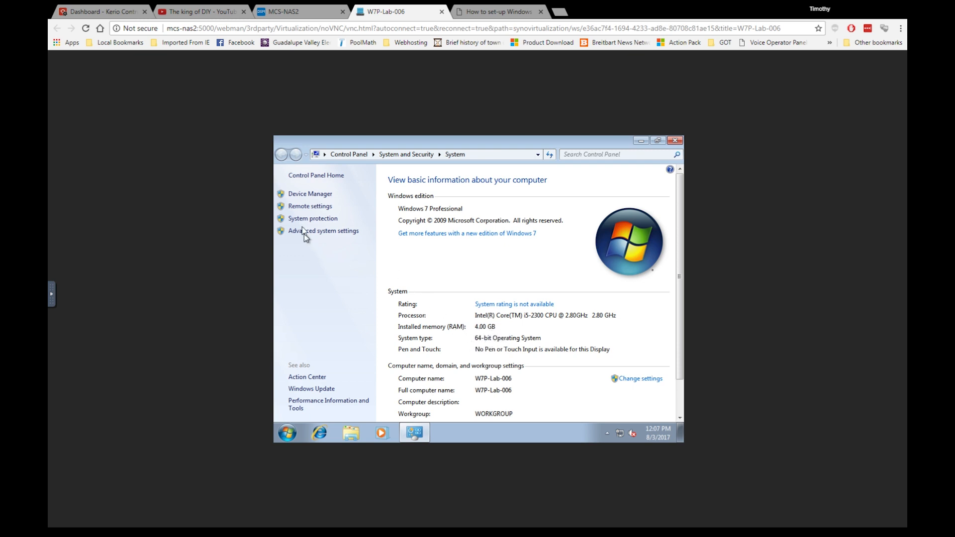
# Open Device Manager and examine the devices listed under disk drives, display adapters and monitors
pyautogui.click(307, 196)
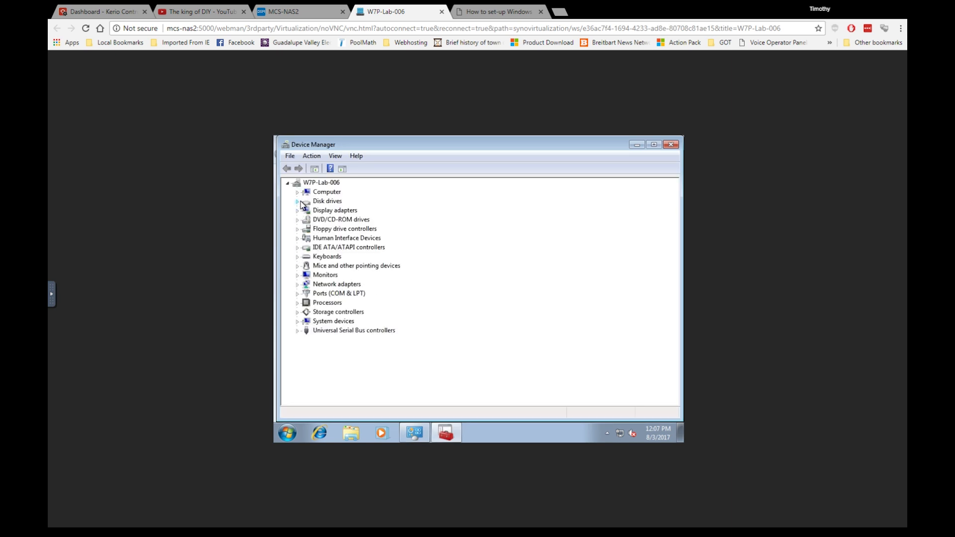
pyautogui.click(299, 201)
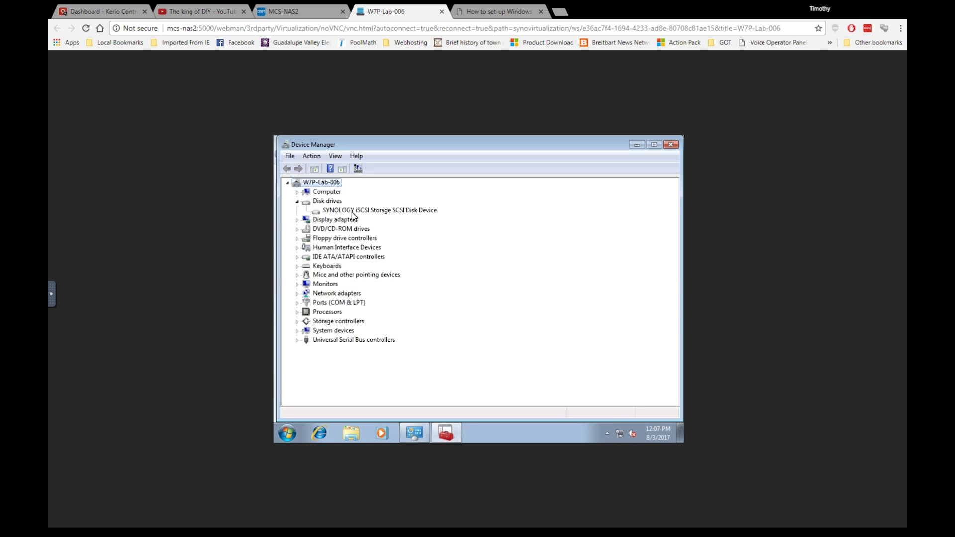
pyautogui.click(297, 202)
pyautogui.click(298, 211)
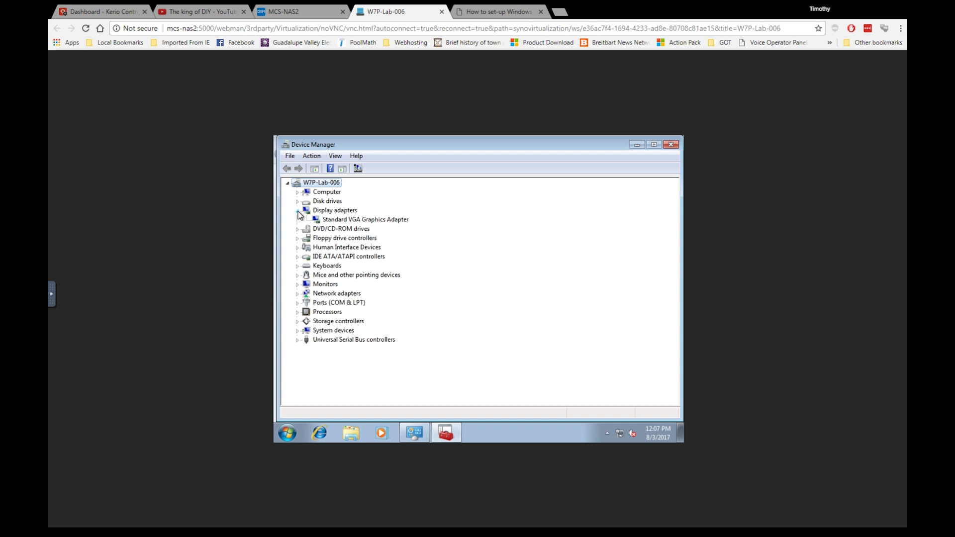
pyautogui.click(297, 210)
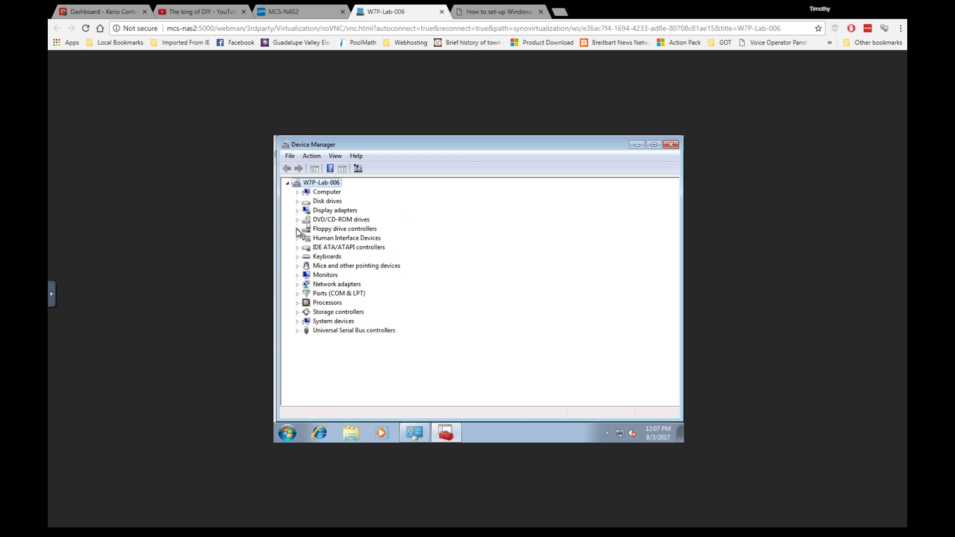
pyautogui.click(298, 275)
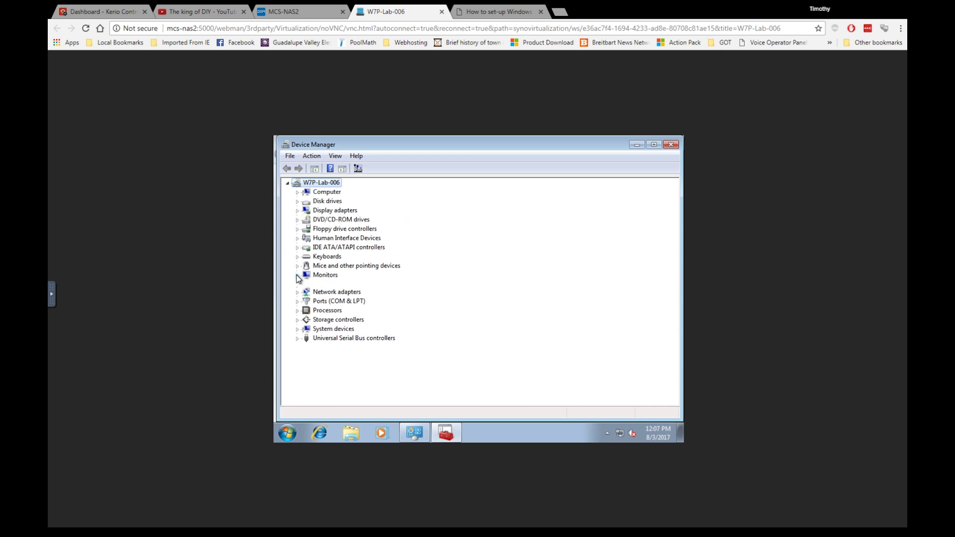
pyautogui.click(298, 275)
# Examine the network adapters, processors and Universal Serial Bus controllers, and close Device Manager
pyautogui.click(297, 285)
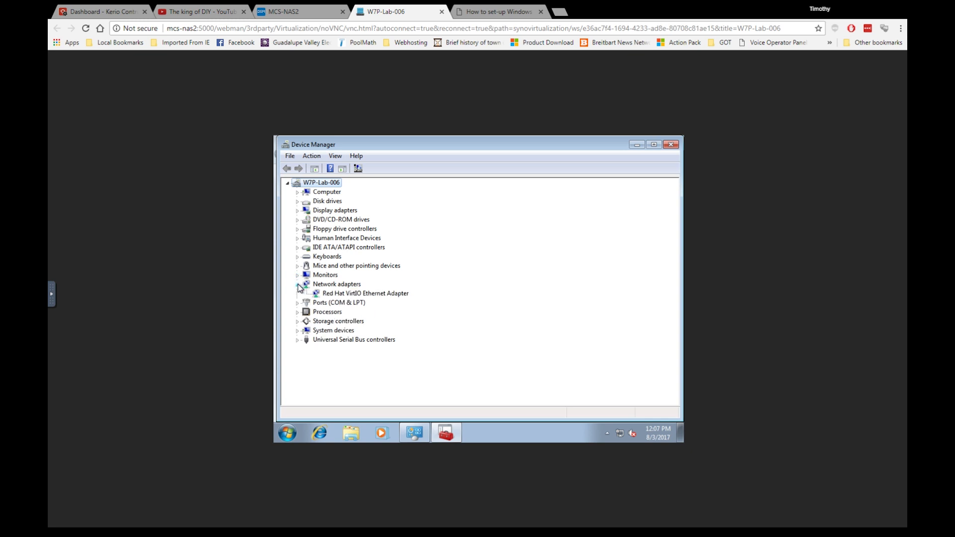
pyautogui.click(297, 285)
pyautogui.click(297, 303)
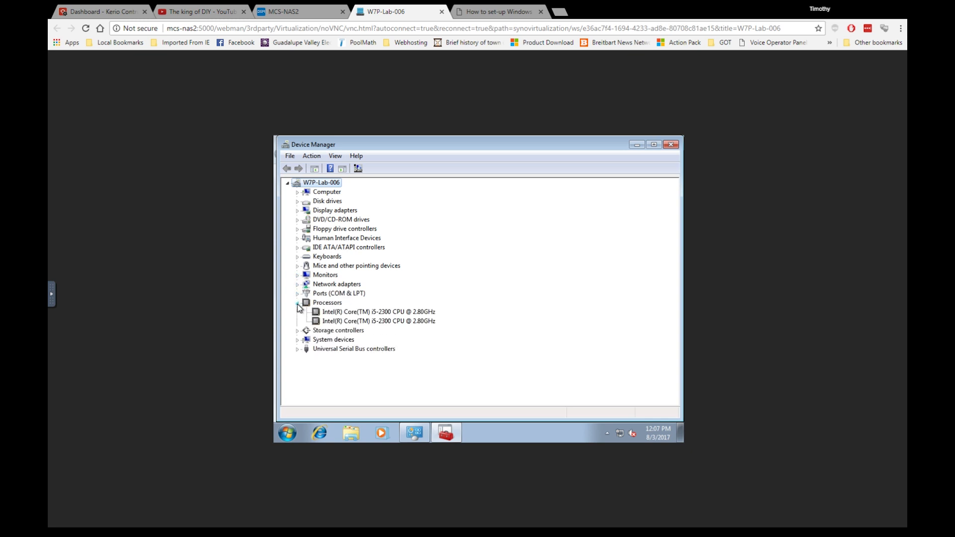
pyautogui.click(297, 303)
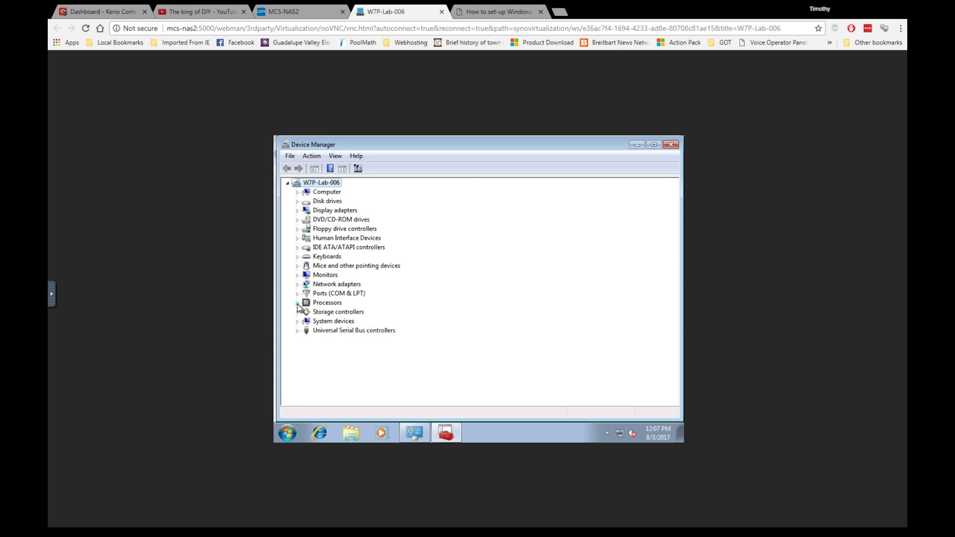
pyautogui.click(298, 331)
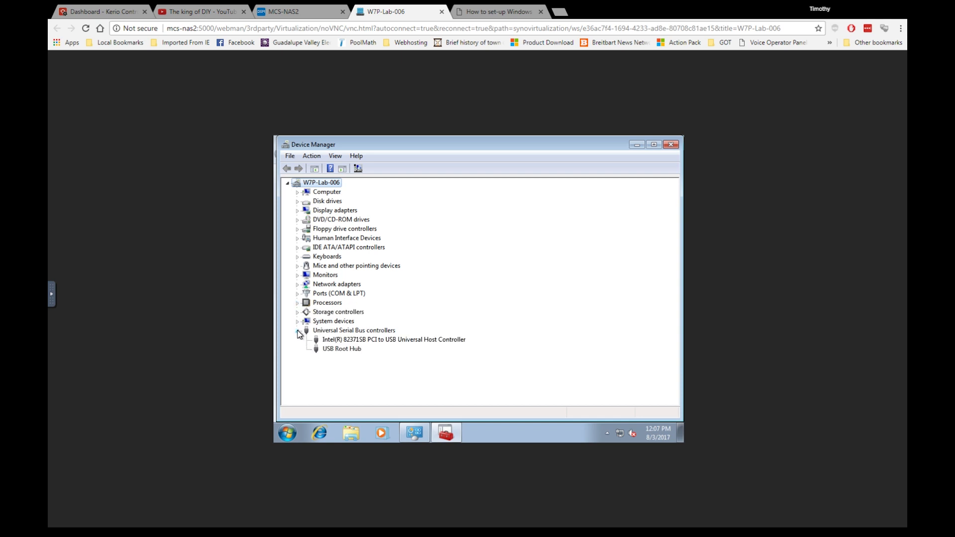
pyautogui.click(297, 331)
pyautogui.click(670, 145)
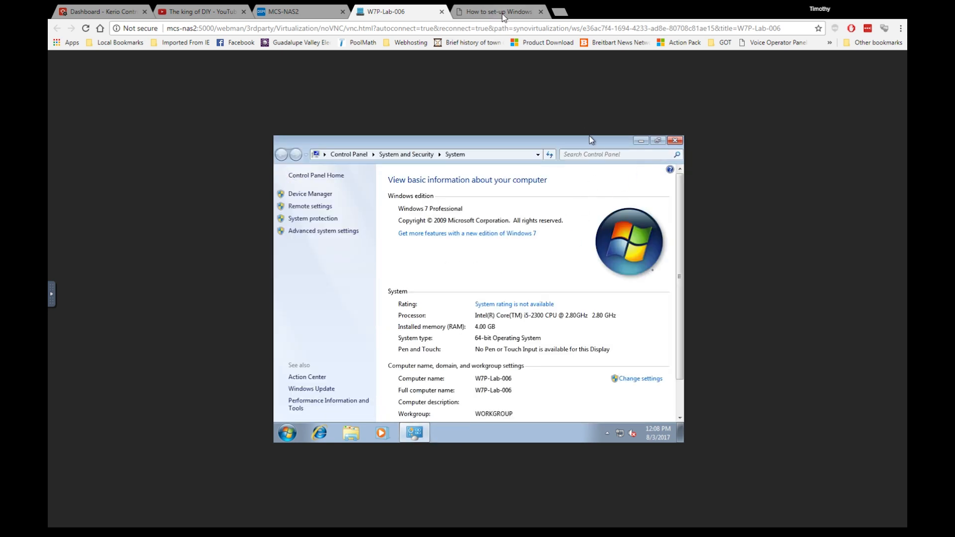
# Read the remaining part of the Windows 7 on Synology guide, covering screen resolution and the listed limitations
pyautogui.click(504, 17)
pyautogui.scroll(-5, 639, 309)
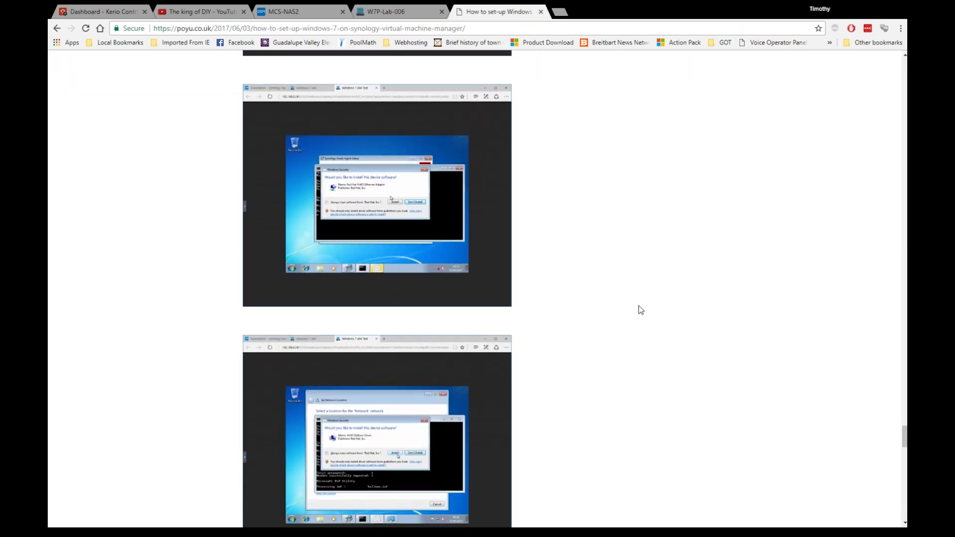
pyautogui.scroll(-9, 641, 309)
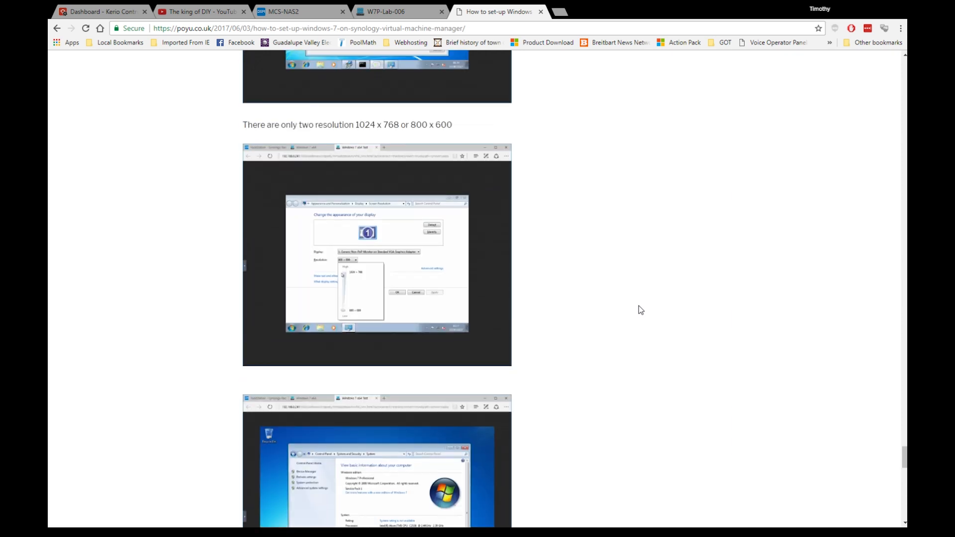
pyautogui.scroll(2, 641, 310)
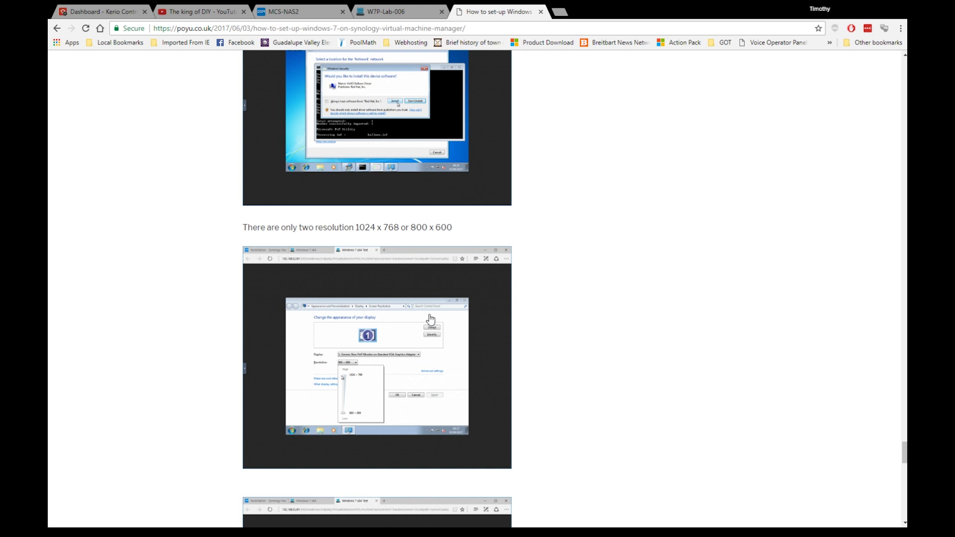
pyautogui.scroll(-12, 431, 319)
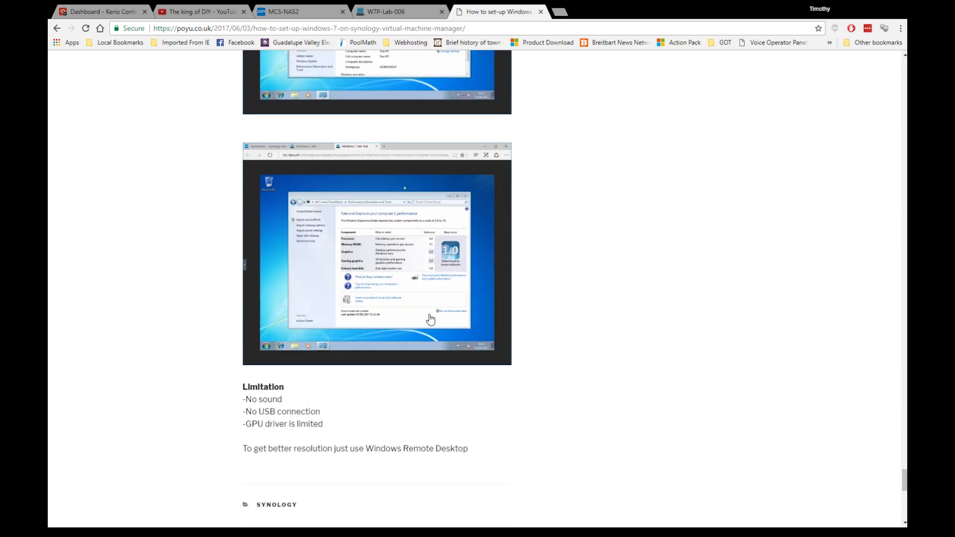
pyautogui.scroll(-1, 430, 319)
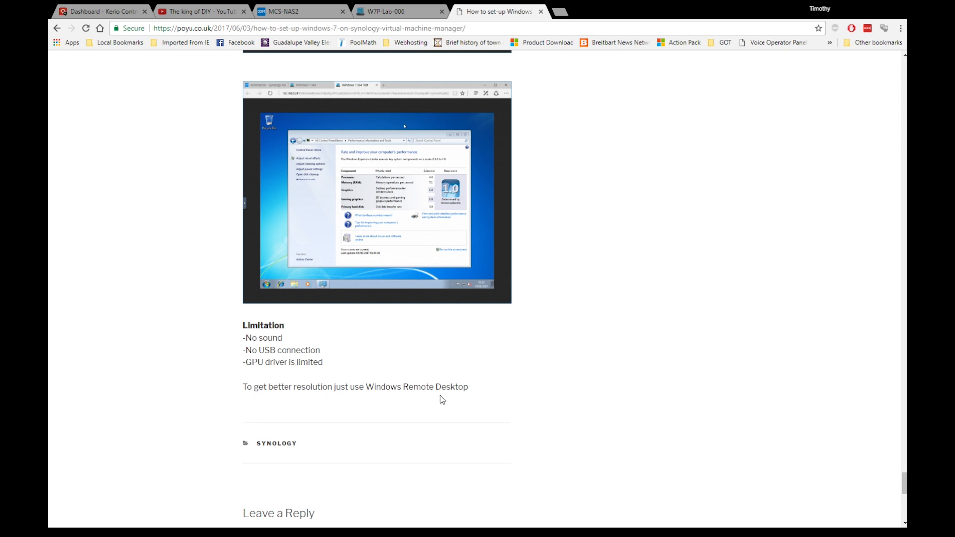
# Allow Remote Desktop connections to W7P-Lab-006 from any version of Remote Desktop, review the permitted users, apply the change and close the System window
pyautogui.click(386, 12)
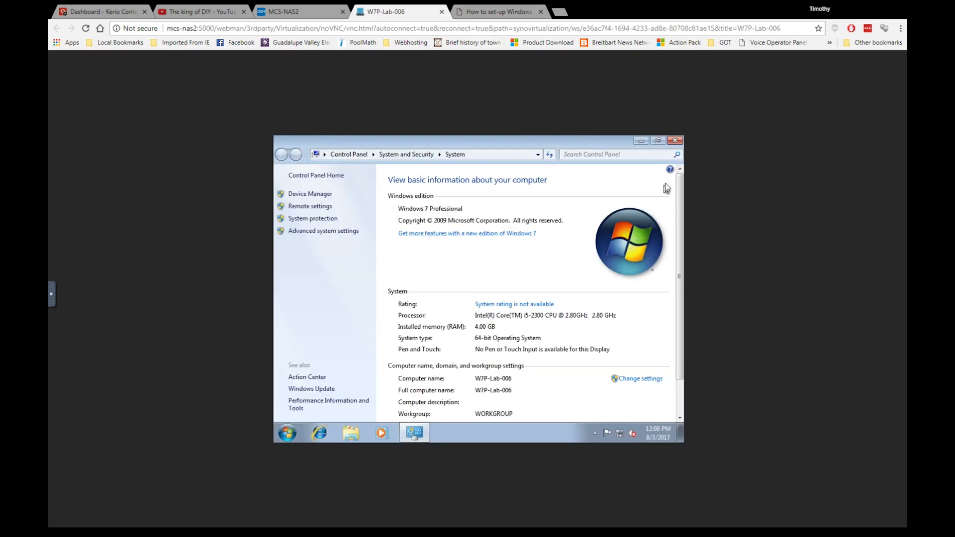
pyautogui.click(635, 382)
pyautogui.click(477, 406)
pyautogui.click(316, 206)
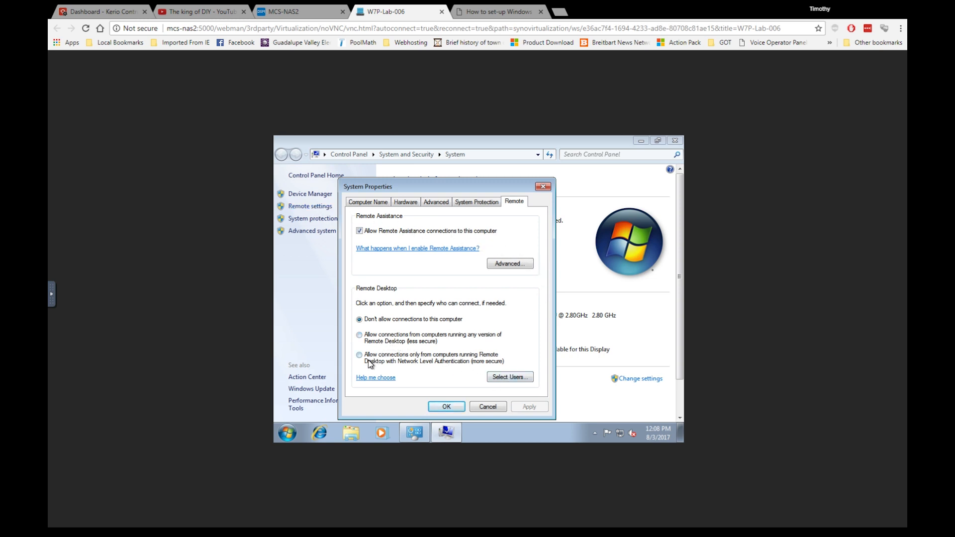
pyautogui.click(360, 335)
pyautogui.click(512, 377)
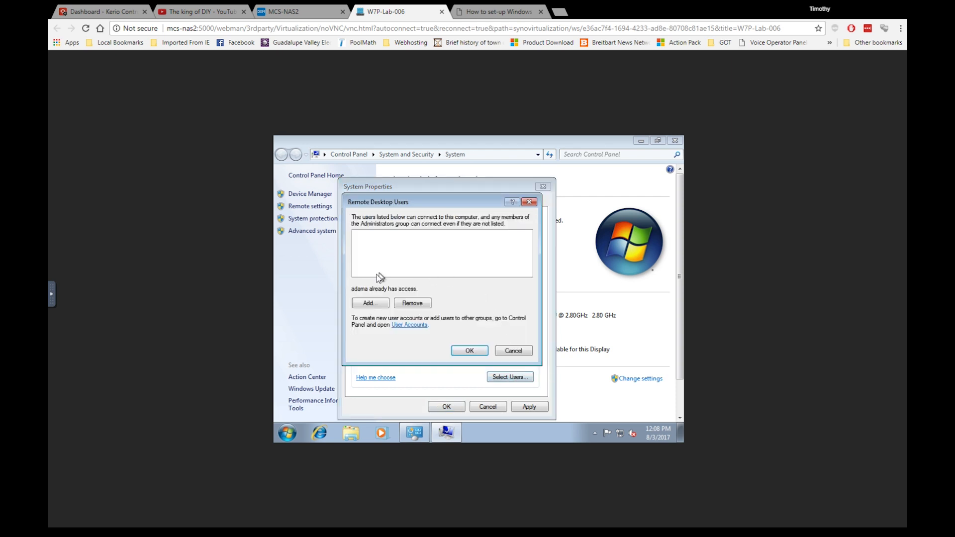
pyautogui.click(475, 351)
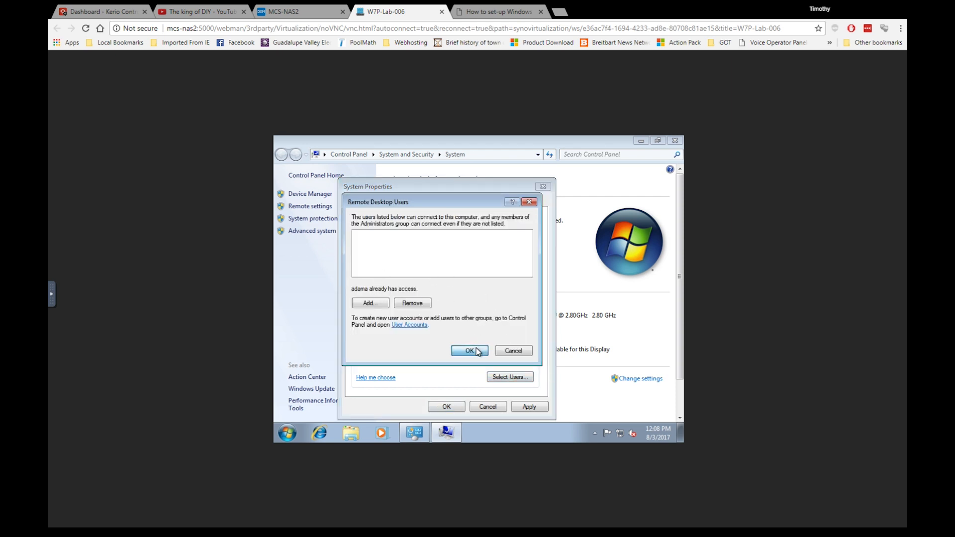
pyautogui.click(528, 408)
pyautogui.click(447, 407)
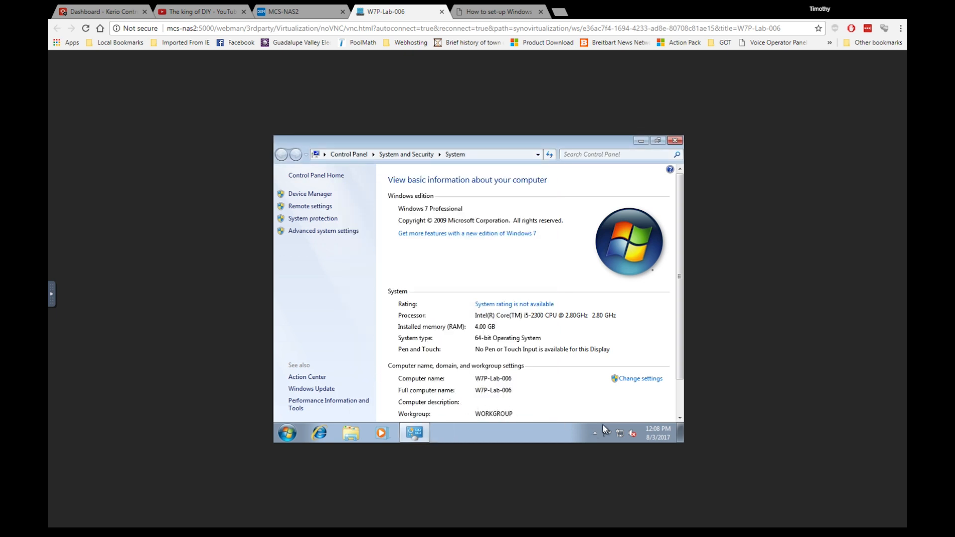
pyautogui.click(675, 140)
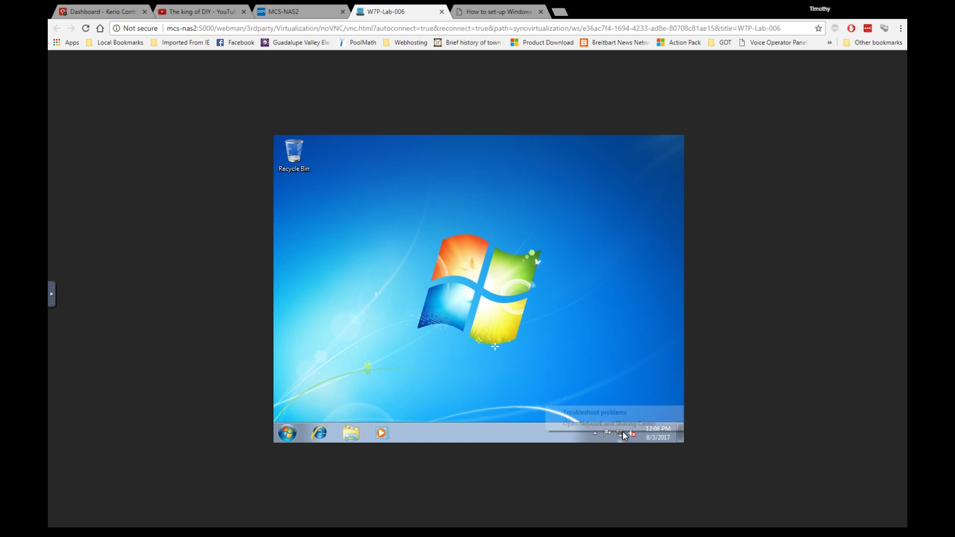
# Turn off Windows Firewall for both the home or work and the public network locations, and close the firewall window
pyautogui.rightClick(622, 430)
pyautogui.click(619, 423)
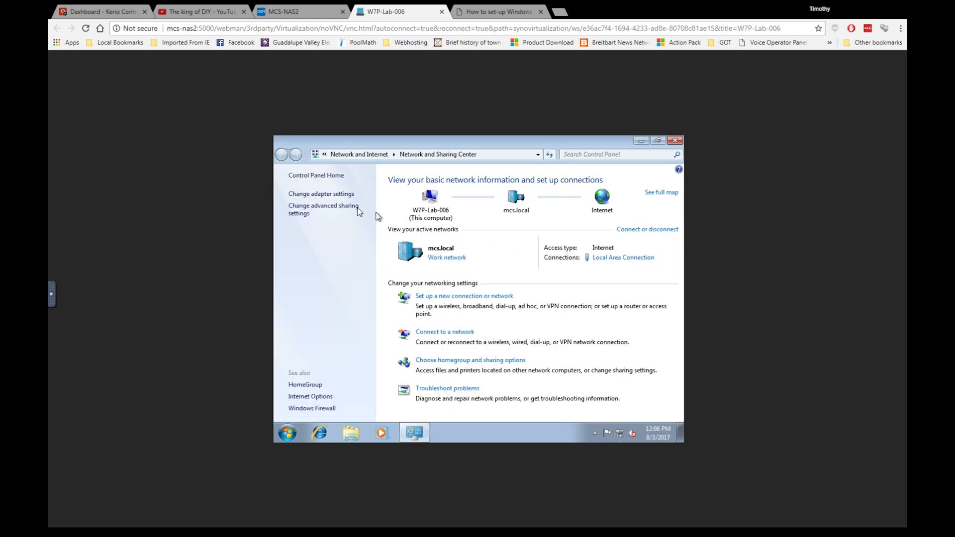
pyautogui.click(329, 410)
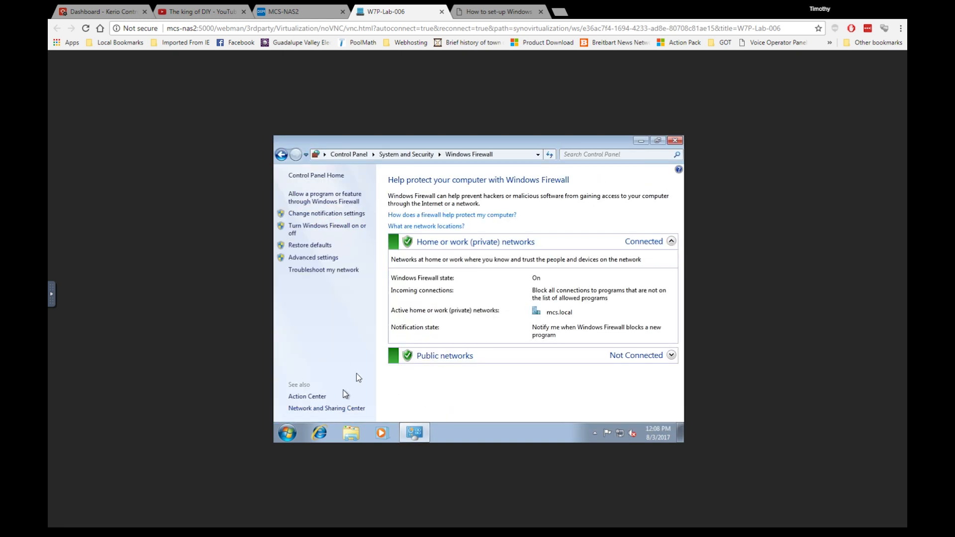
pyautogui.click(341, 230)
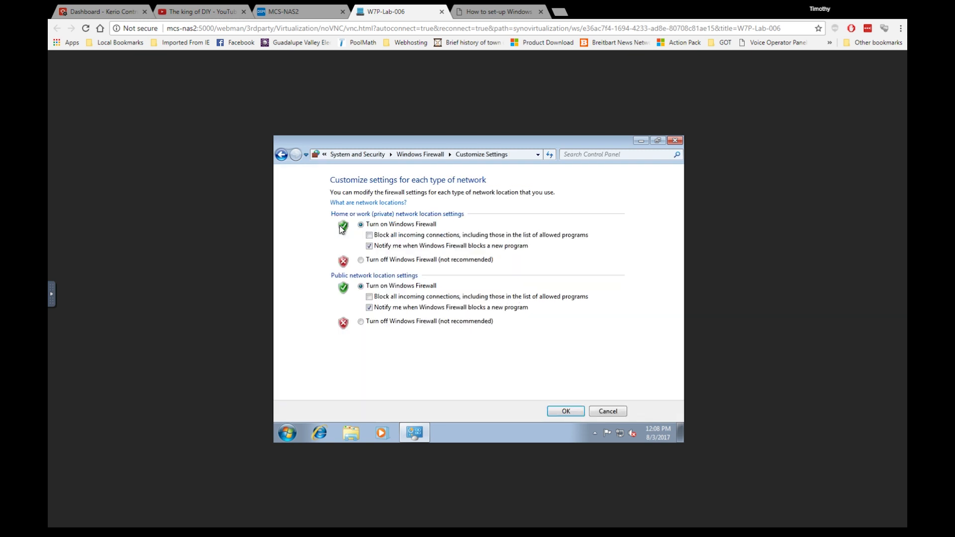
pyautogui.click(367, 260)
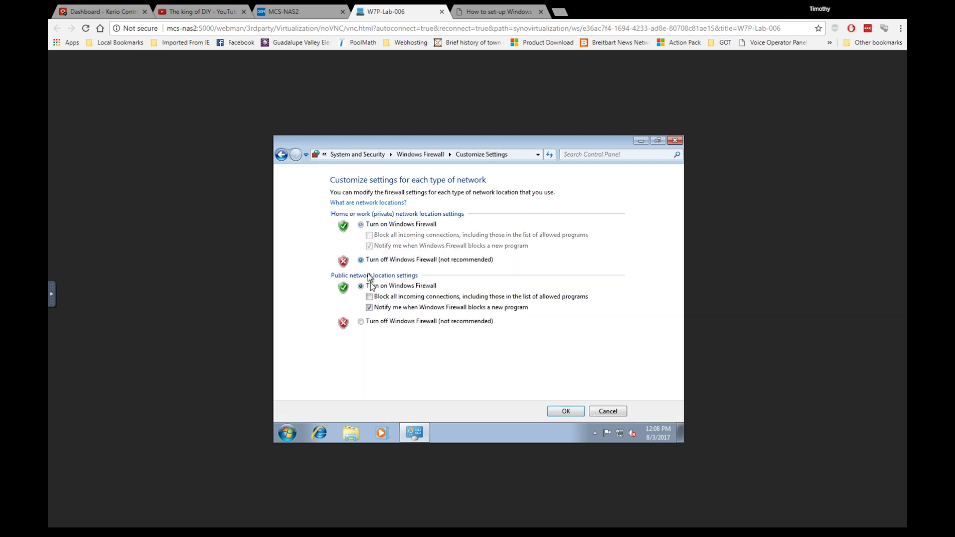
pyautogui.click(367, 323)
pyautogui.click(572, 412)
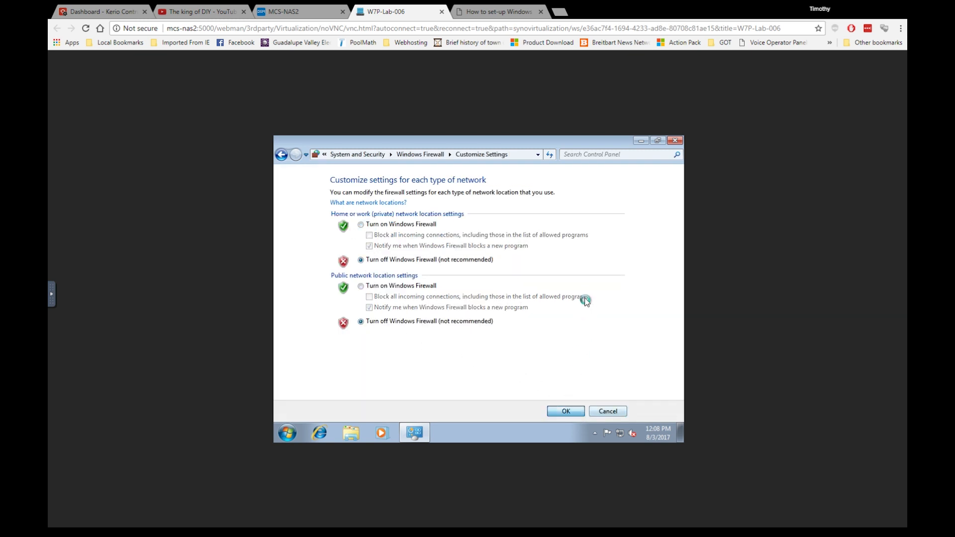
pyautogui.click(675, 140)
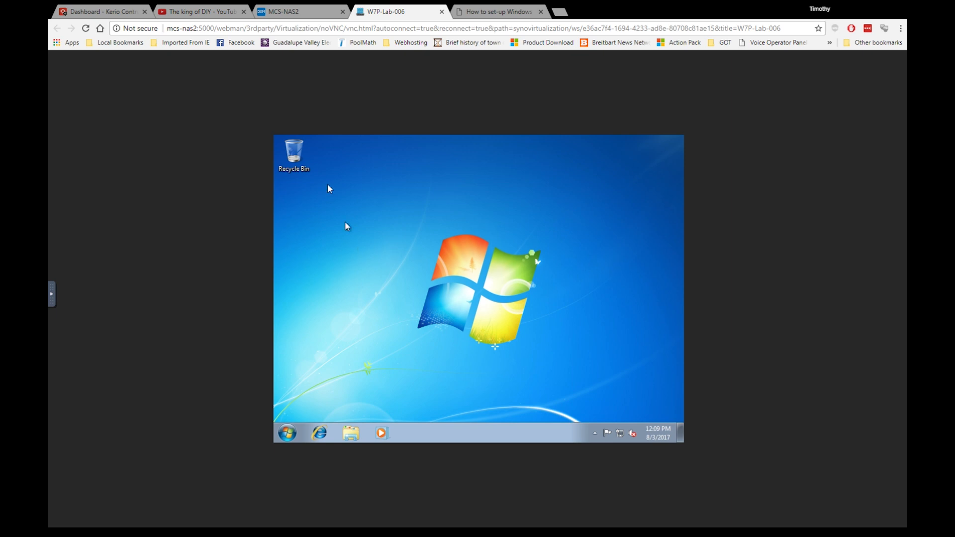
# Log off the Windows 7 account and close the W7P-Lab-006 console and MCS-NAS2 browser tabs
pyautogui.click(295, 426)
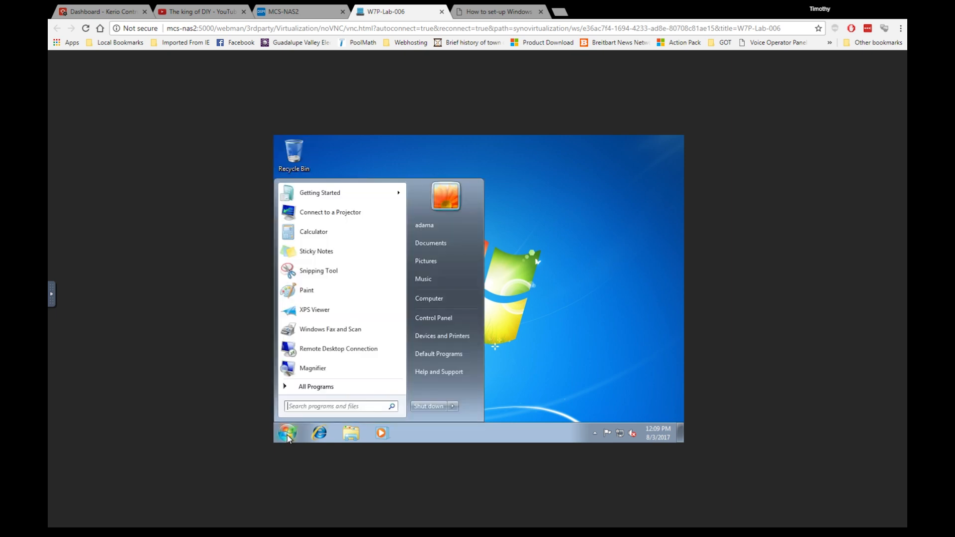
pyautogui.click(453, 406)
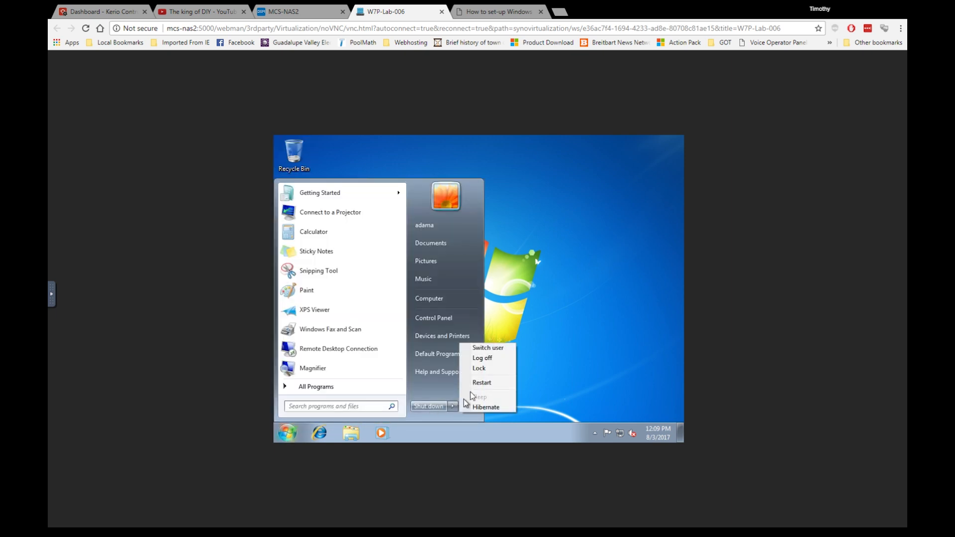
pyautogui.click(482, 358)
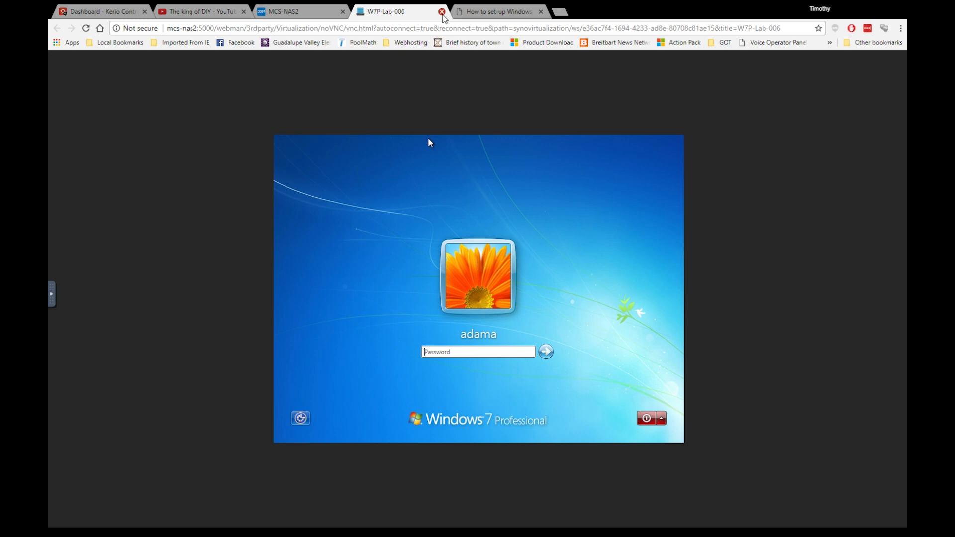
pyautogui.click(441, 12)
pyautogui.click(342, 18)
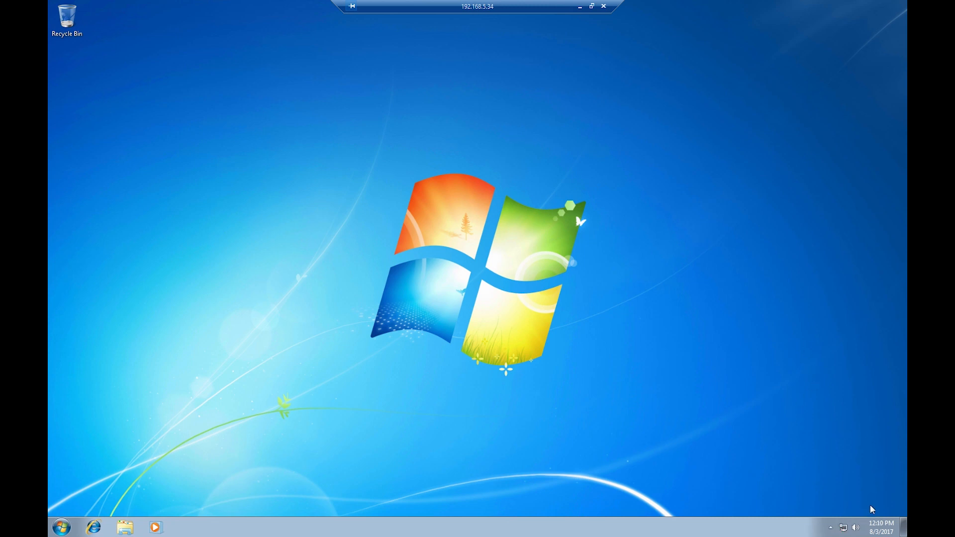
# Raise the speaker volume in the Remote Desktop session to its maximum
pyautogui.click(856, 529)
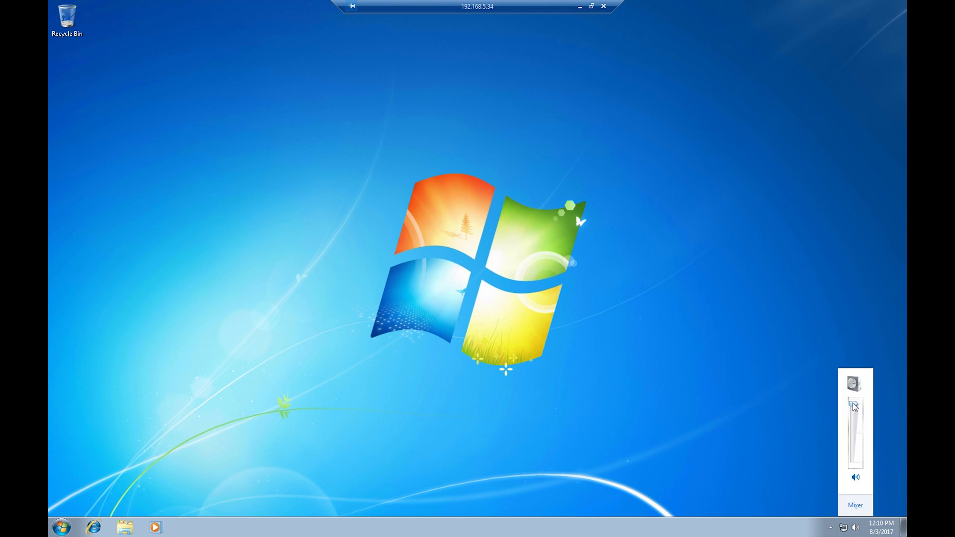
pyautogui.moveTo(854, 413)
pyautogui.moveTo(853, 411); pyautogui.dragTo(853, 404)
pyautogui.click(772, 382)
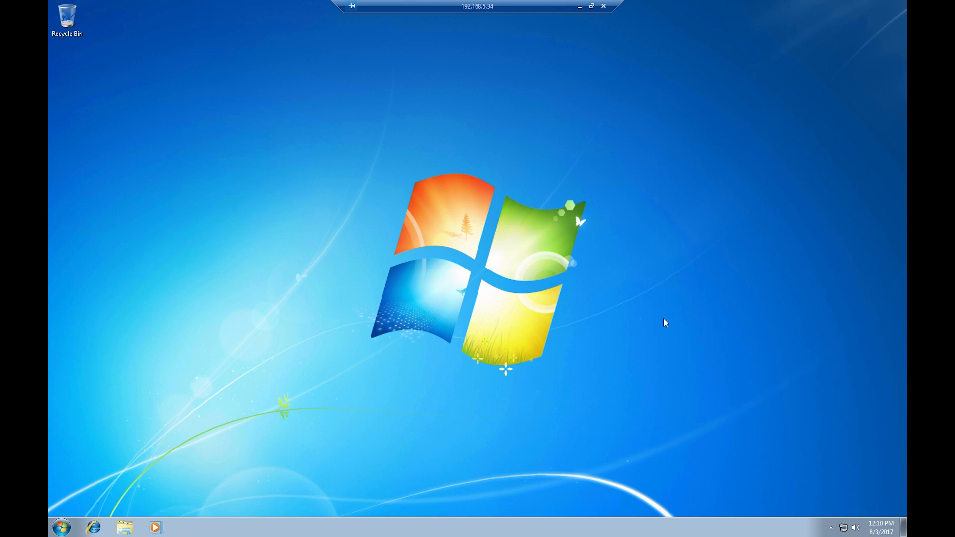
# Check the hidden notification icons, the computer's drives and the contents of Local Disk (C:) in the remote session, and close the file window
pyautogui.click(830, 528)
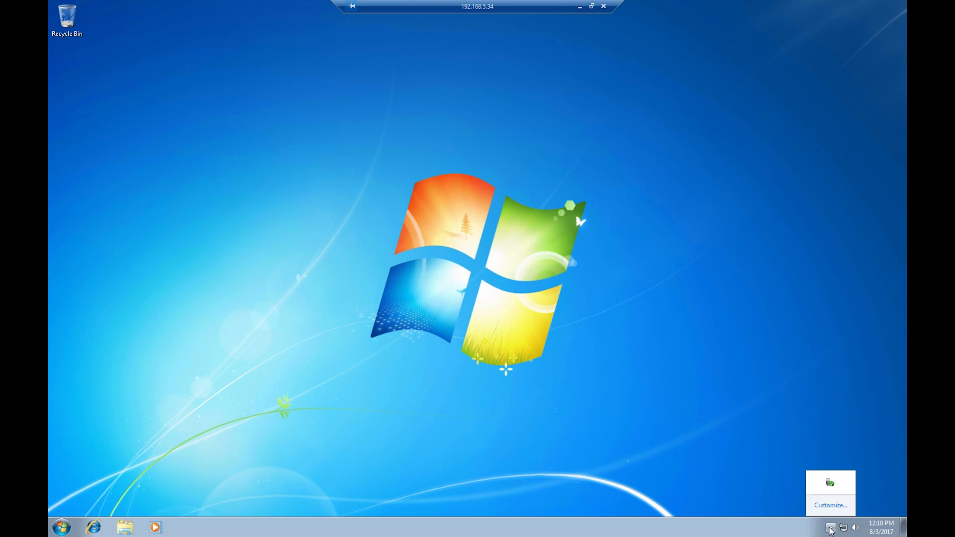
pyautogui.click(830, 528)
pyautogui.click(132, 518)
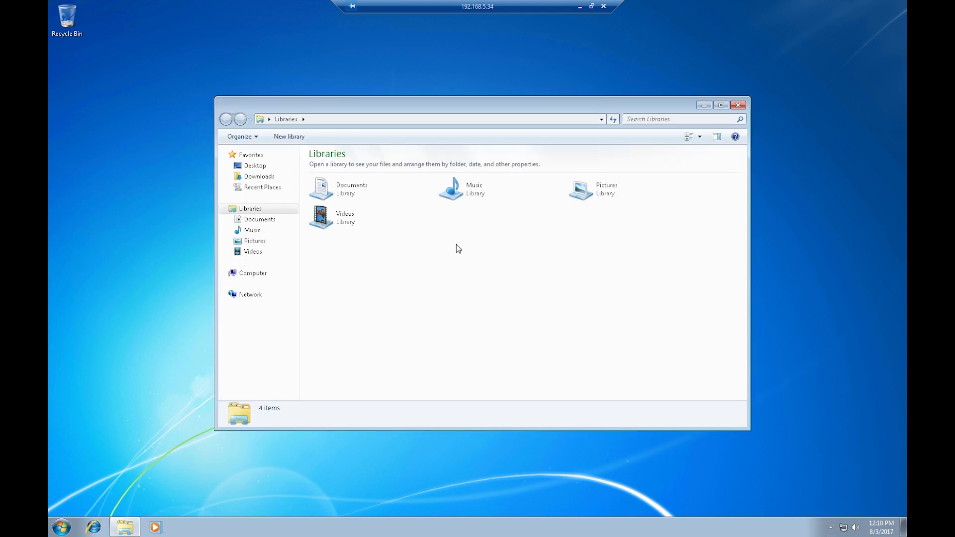
pyautogui.click(249, 272)
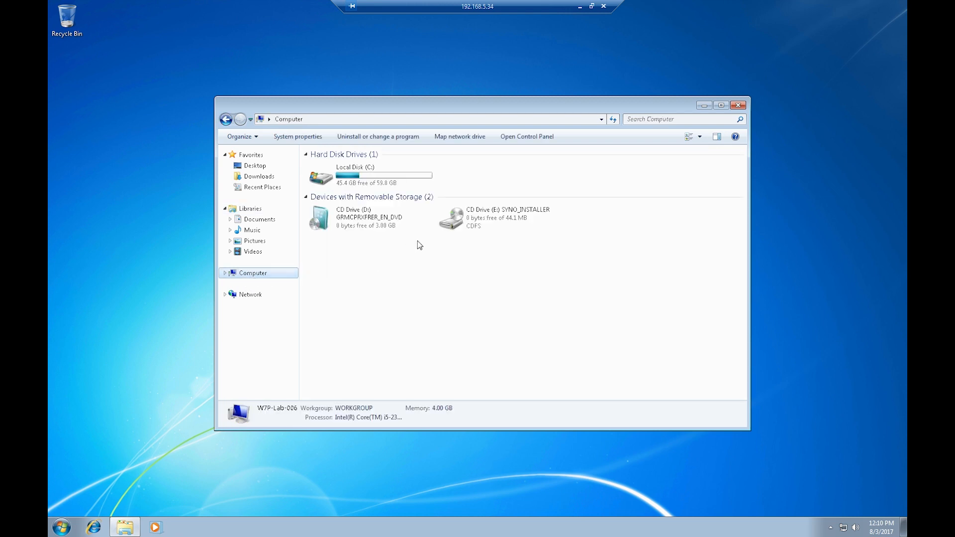
pyautogui.doubleClick(367, 177)
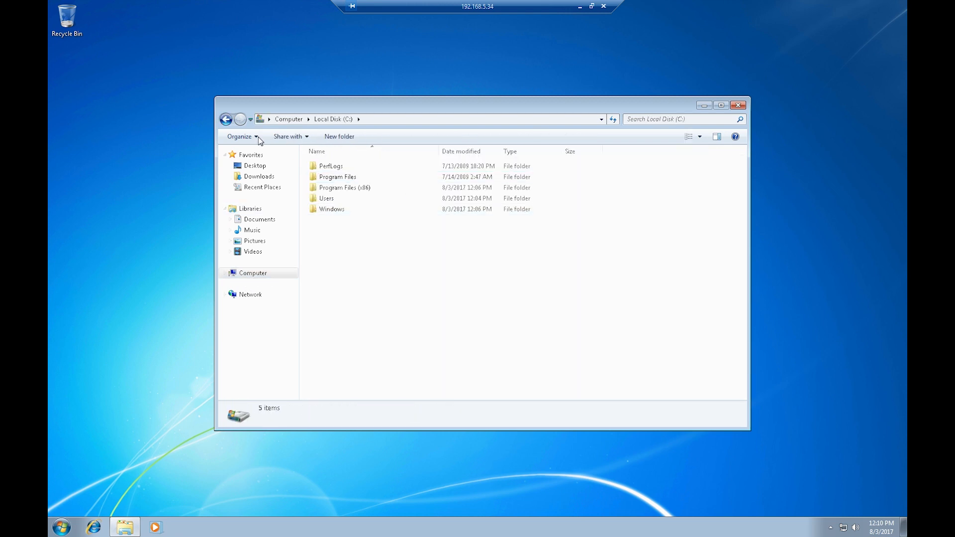
pyautogui.click(226, 119)
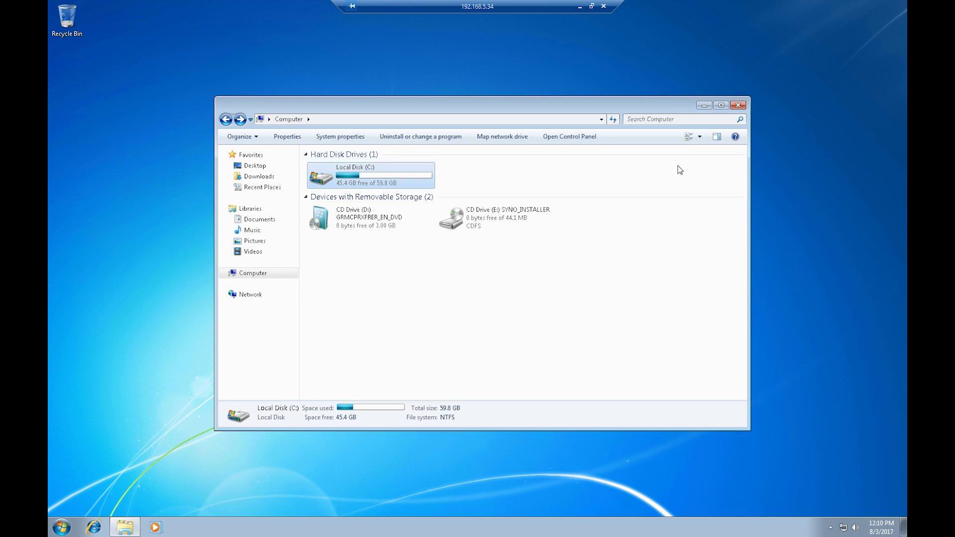
pyautogui.click(737, 106)
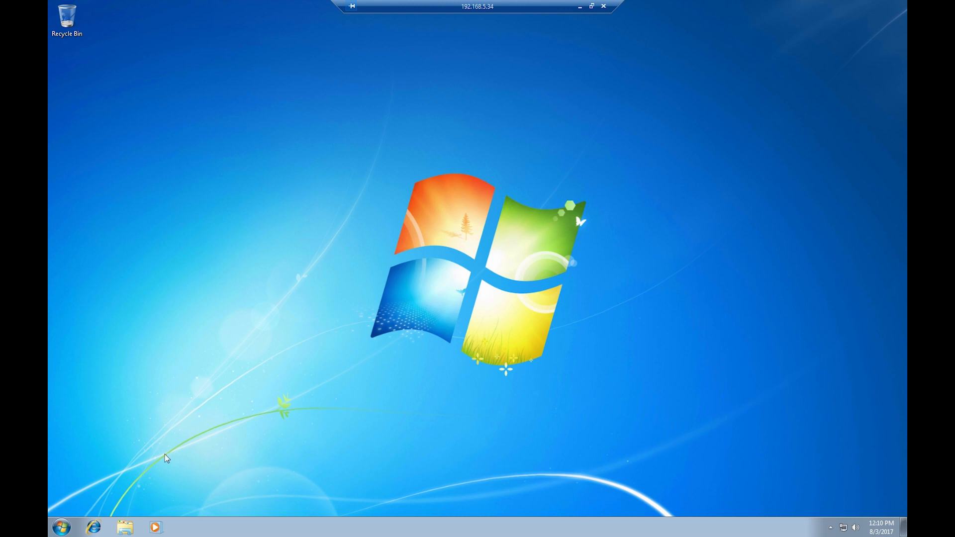
# Log off the remote Windows 7 session and shut down W7P-Lab-006 from Virtual Machine Manager on MCS-NAS2
pyautogui.click(62, 528)
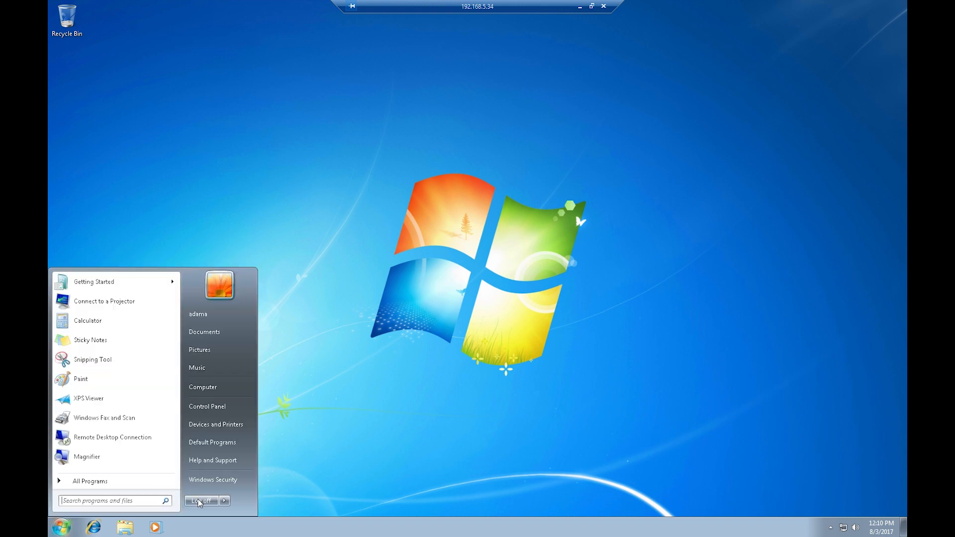
pyautogui.click(201, 501)
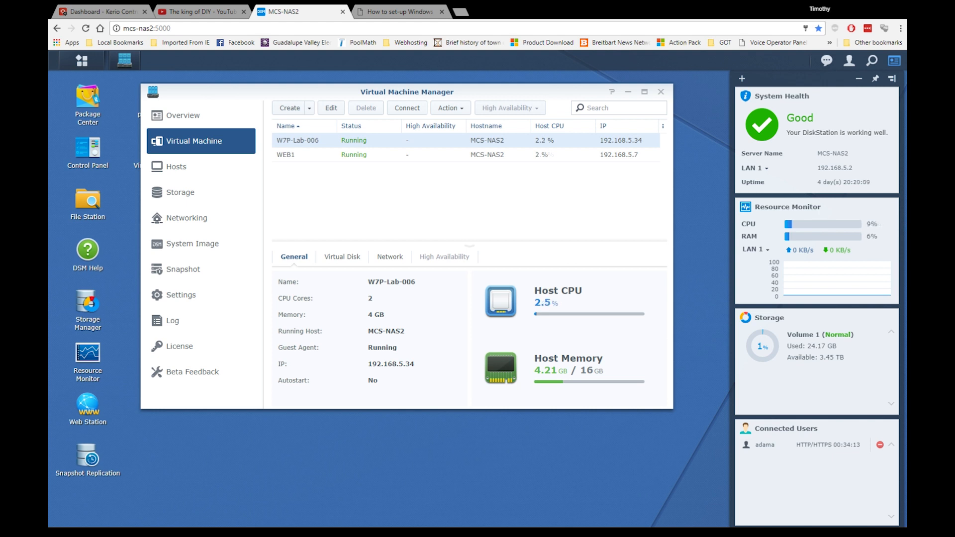
pyautogui.click(450, 108)
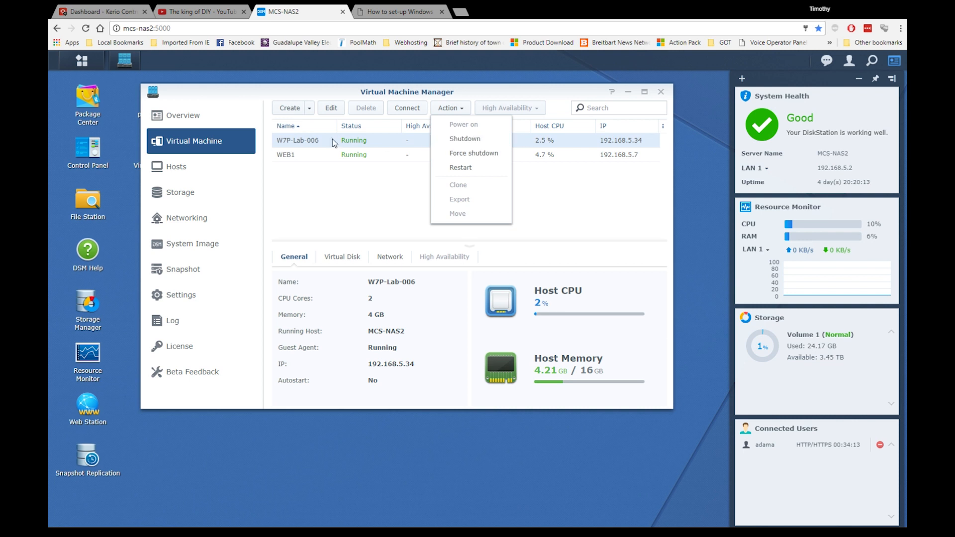
pyautogui.click(465, 139)
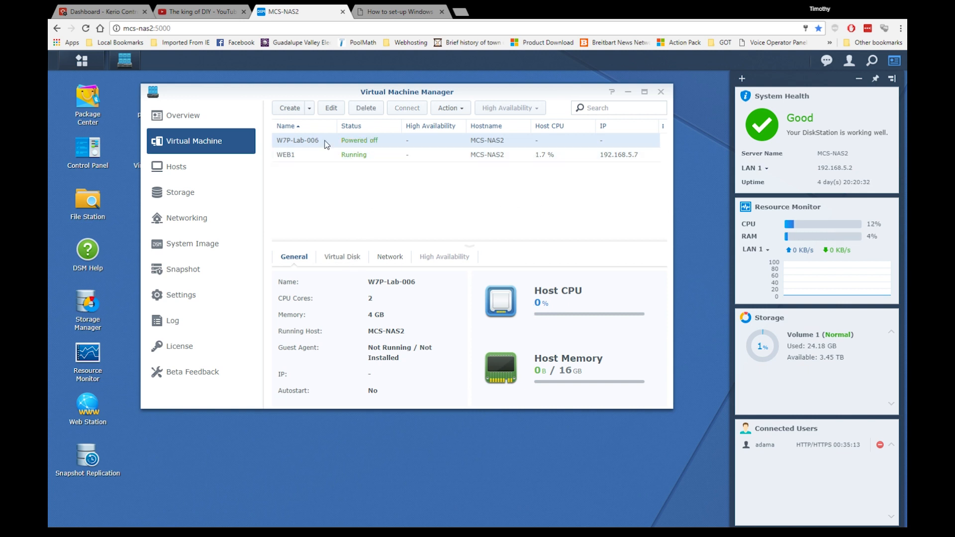
# Start a new virtual machine created with an ISO file, named W10P-Lab-006, with 2 CPUs and 4 GB of memory
pyautogui.click(288, 108)
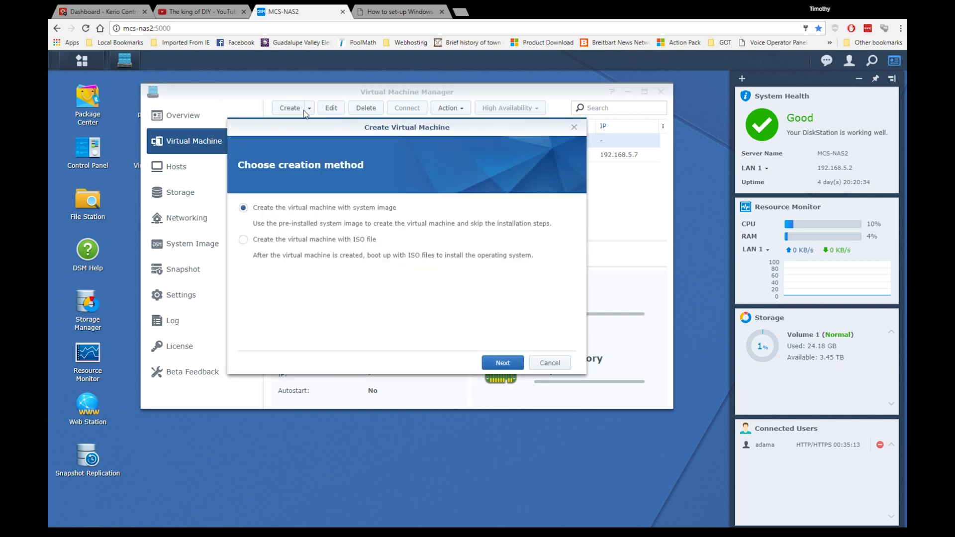
pyautogui.click(244, 240)
pyautogui.click(501, 364)
pyautogui.click(385, 208)
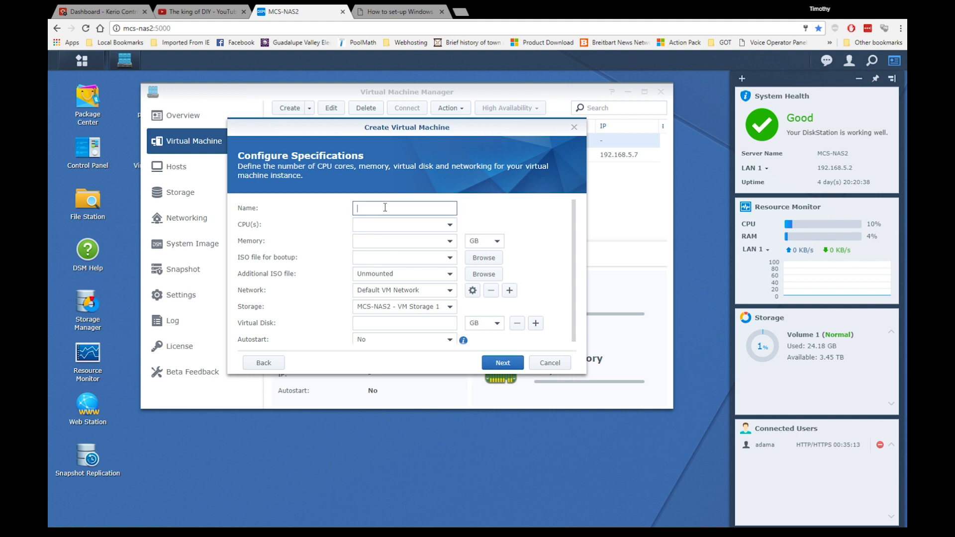
pyautogui.write('W10P-Lab-006')
pyautogui.click(450, 224)
pyautogui.click(390, 256)
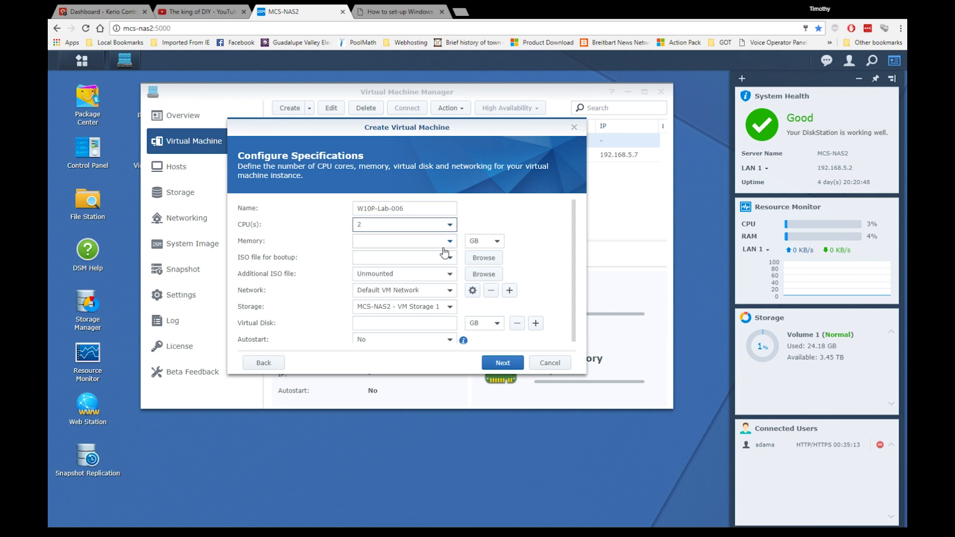
pyautogui.click(449, 242)
pyautogui.click(380, 300)
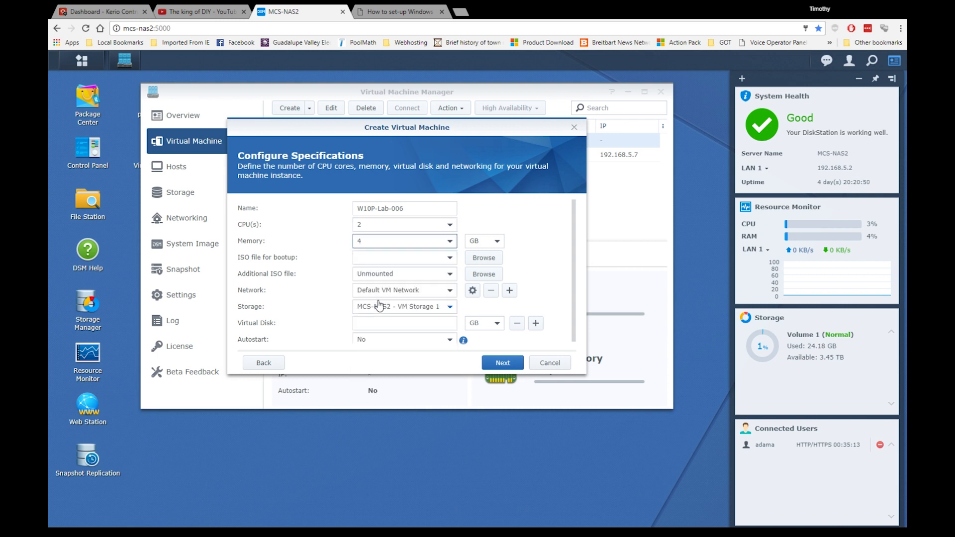
# Use W10-Pro as the bootup ISO and Win Driver as the additional ISO, and set the virtual disk to 100 GB
pyautogui.click(450, 259)
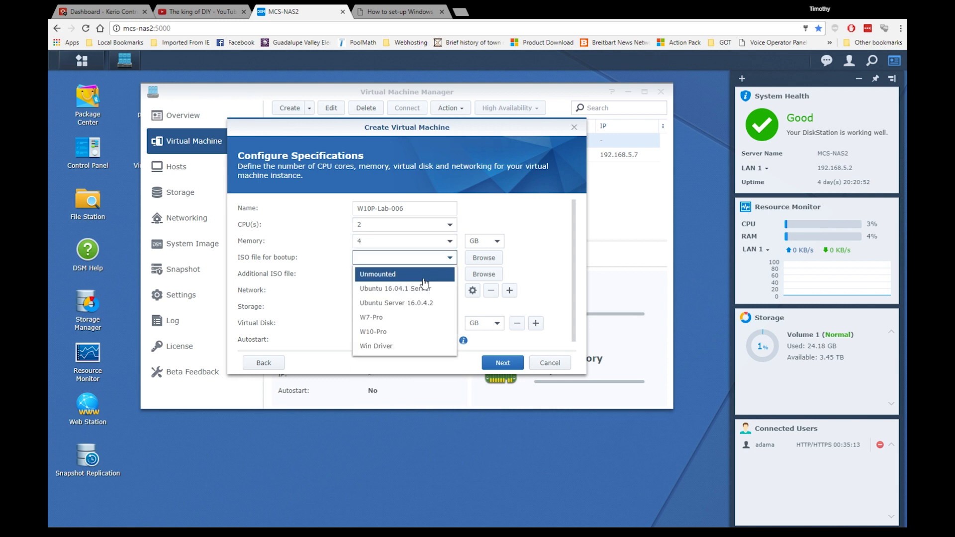
pyautogui.click(389, 333)
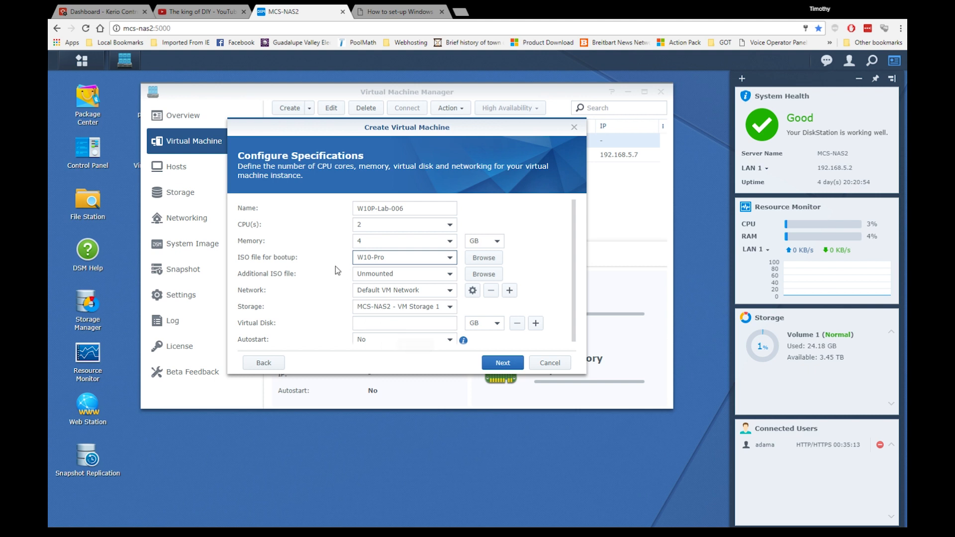
pyautogui.click(450, 274)
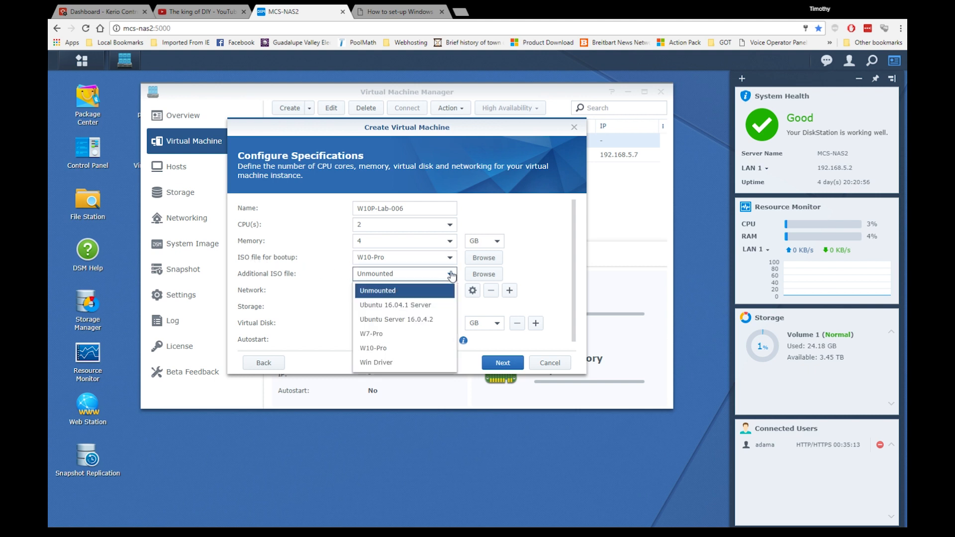
pyautogui.click(389, 361)
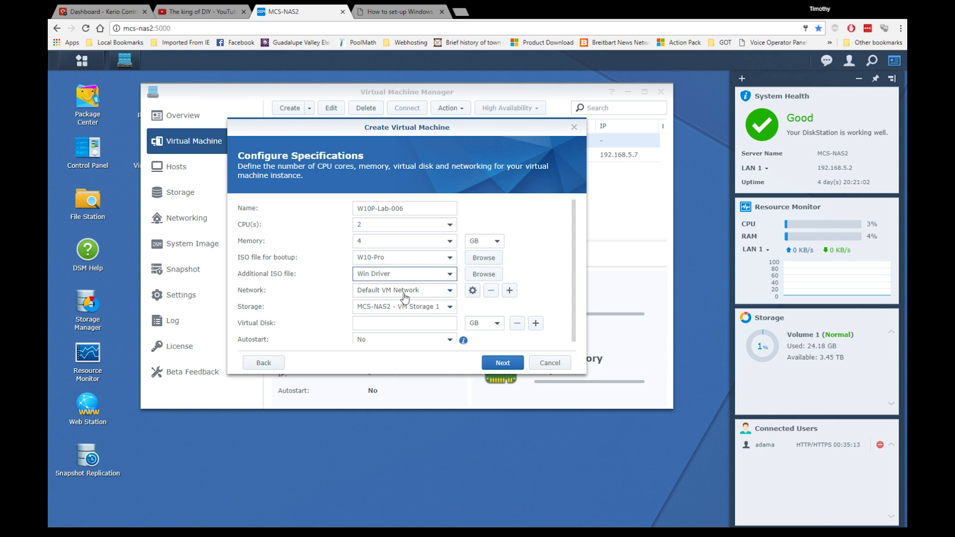
pyautogui.click(382, 321)
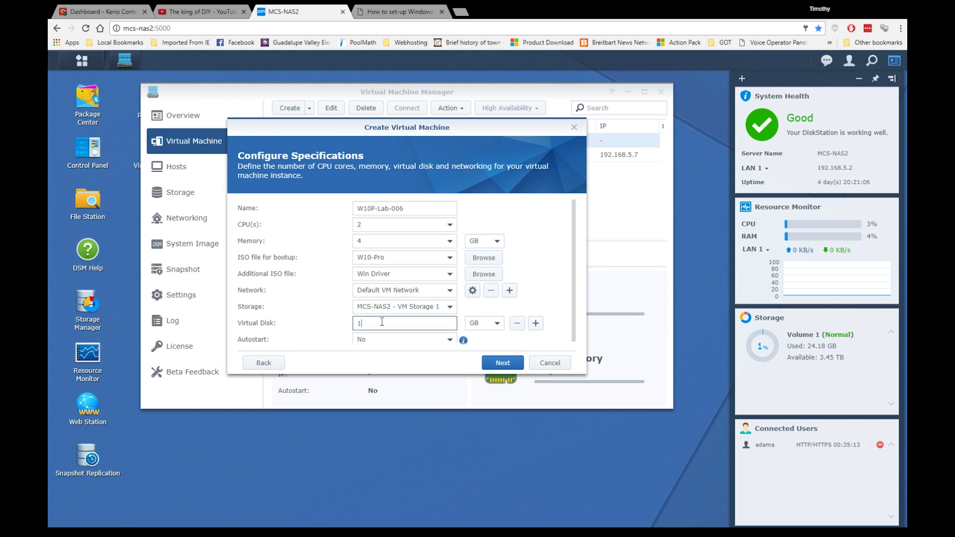
pyautogui.write('00')
pyautogui.click(502, 363)
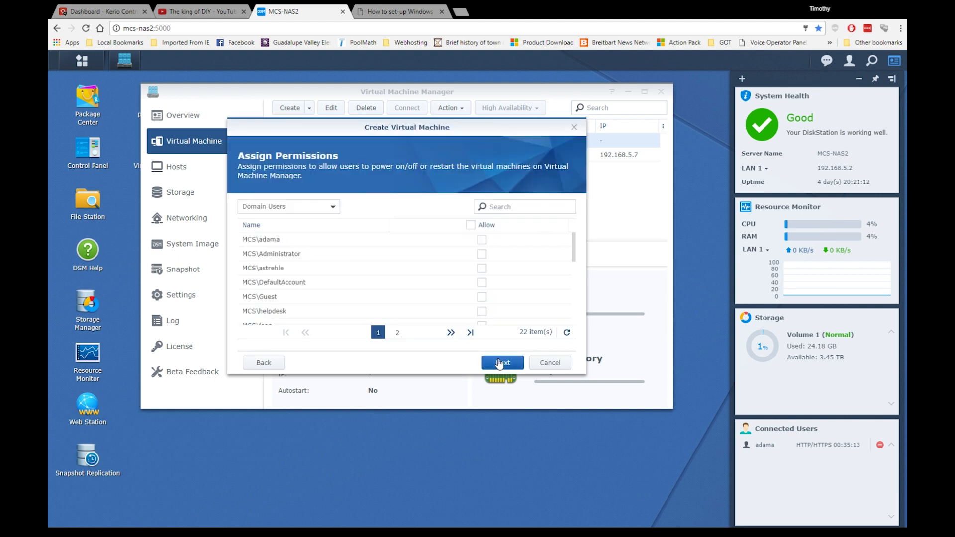
# Allow the two required domain users to control the virtual machine, and apply the settings without powering it on after creation
pyautogui.click(481, 239)
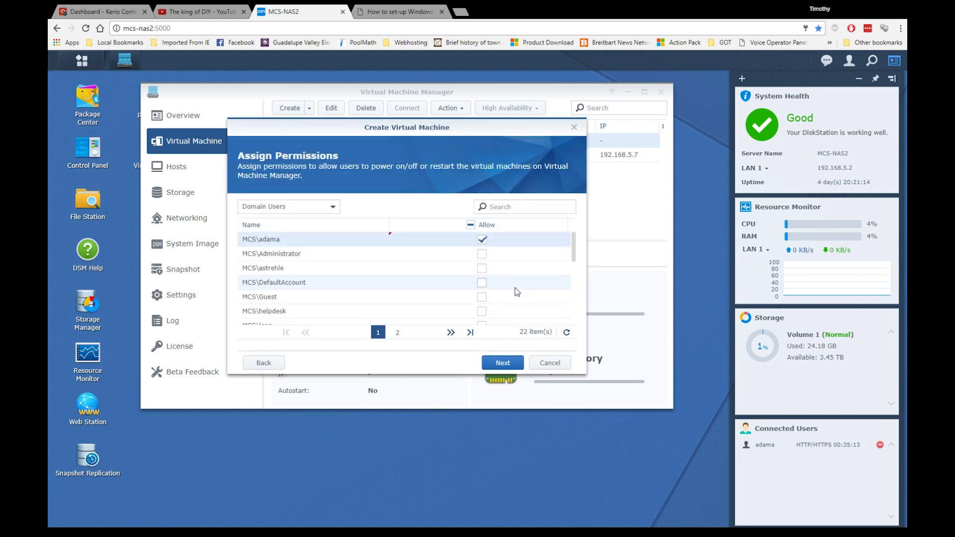
pyautogui.scroll(-3, 515, 291)
pyautogui.click(481, 266)
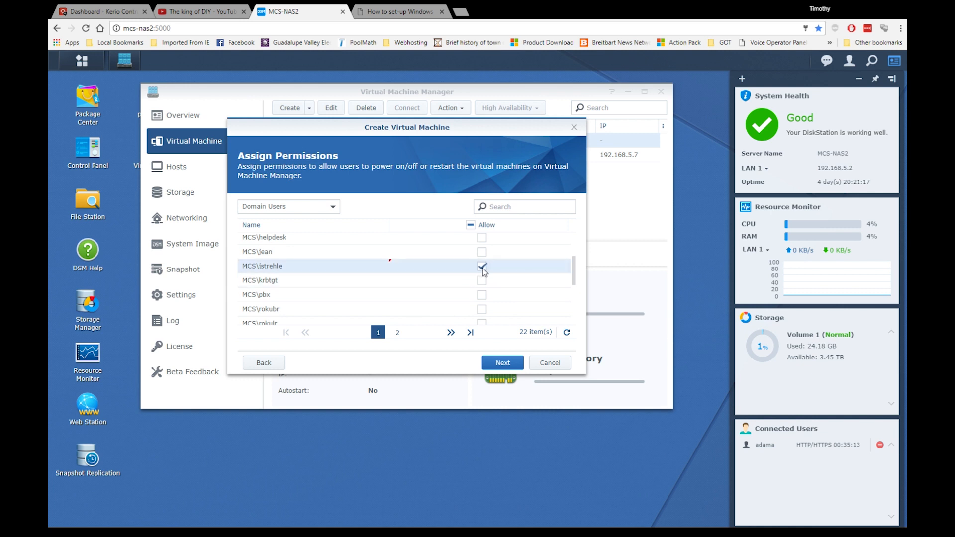
pyautogui.click(500, 362)
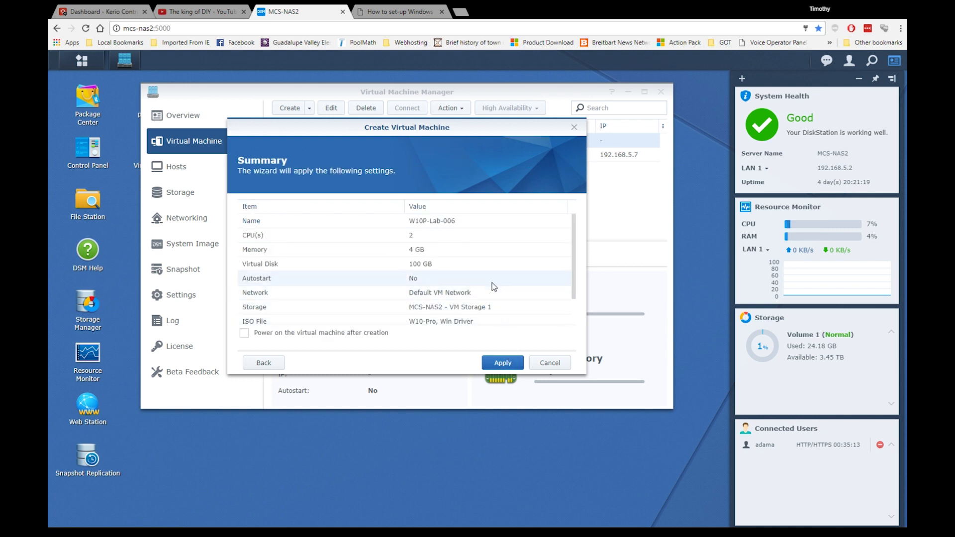
pyautogui.click(502, 363)
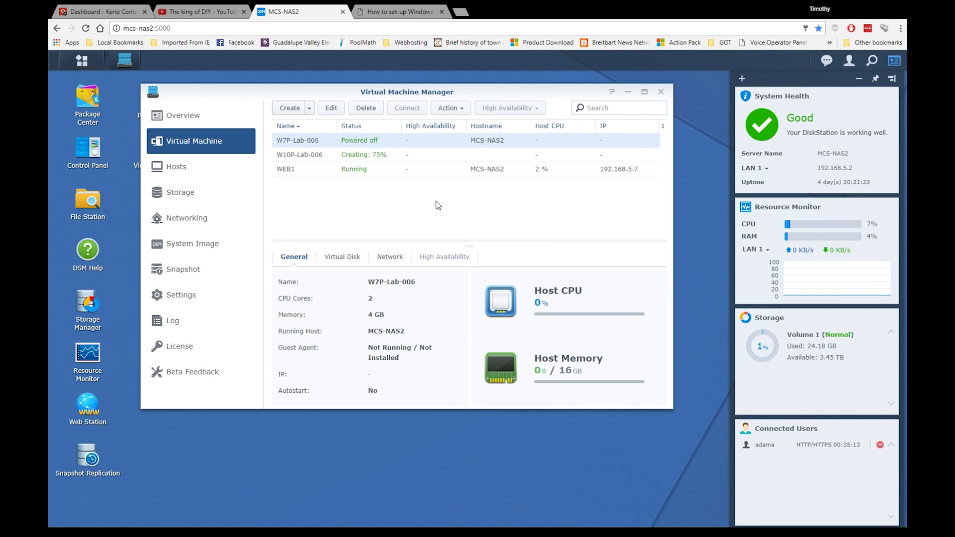
# Power on W10P-Lab-006 on host MCS-NAS2 and connect to its console
pyautogui.click(319, 155)
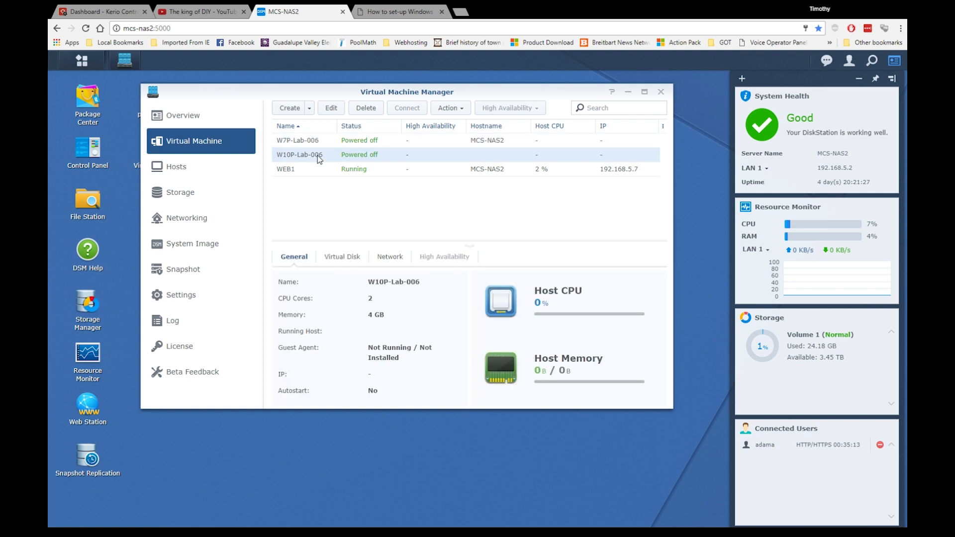
pyautogui.click(450, 108)
pyautogui.click(463, 131)
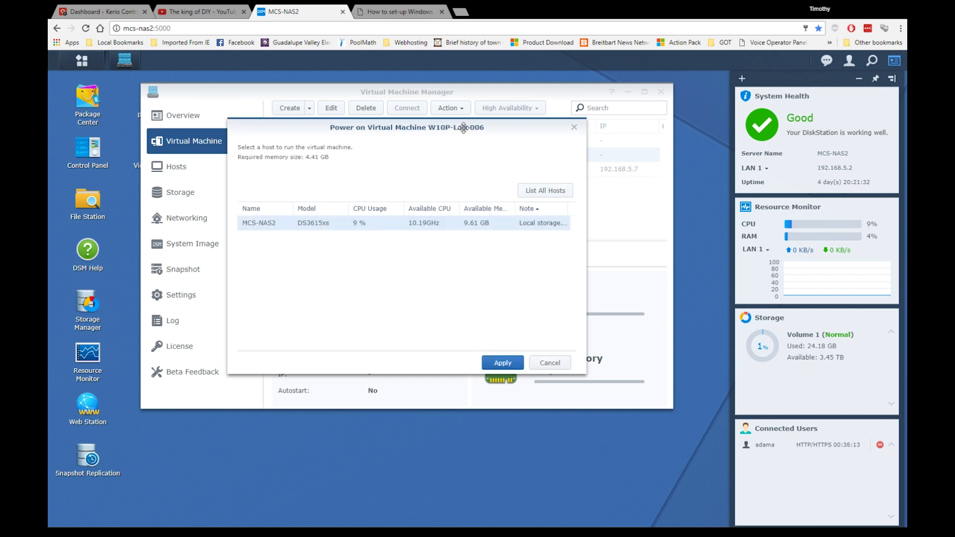
pyautogui.click(503, 363)
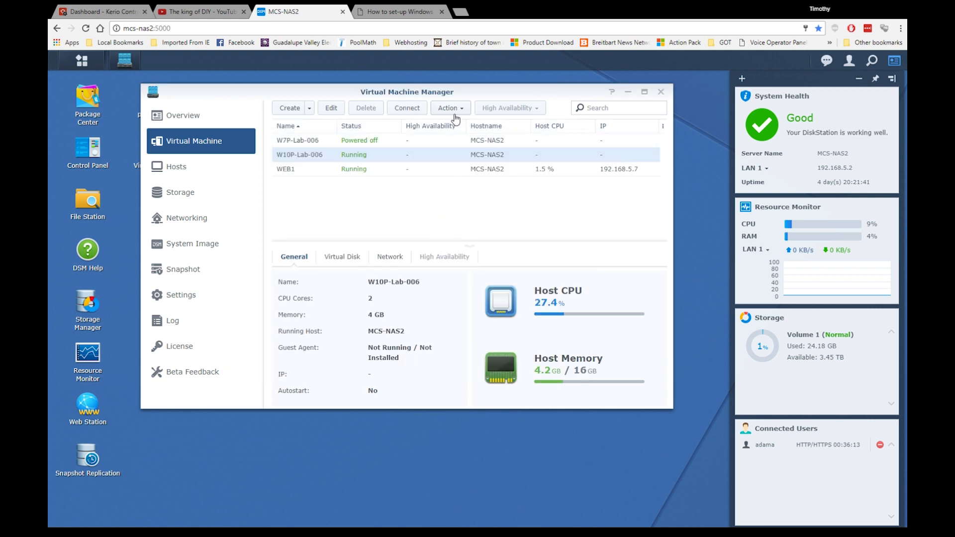
pyautogui.click(408, 108)
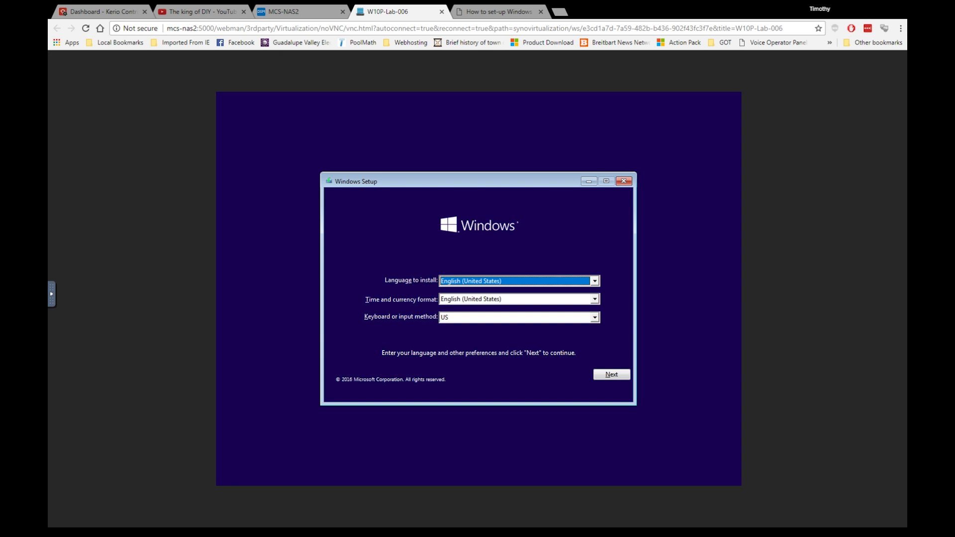
# Start the Windows installation with the English (United States) and US keyboard defaults, skip the product key and choose Windows 10 Pro
pyautogui.click(612, 375)
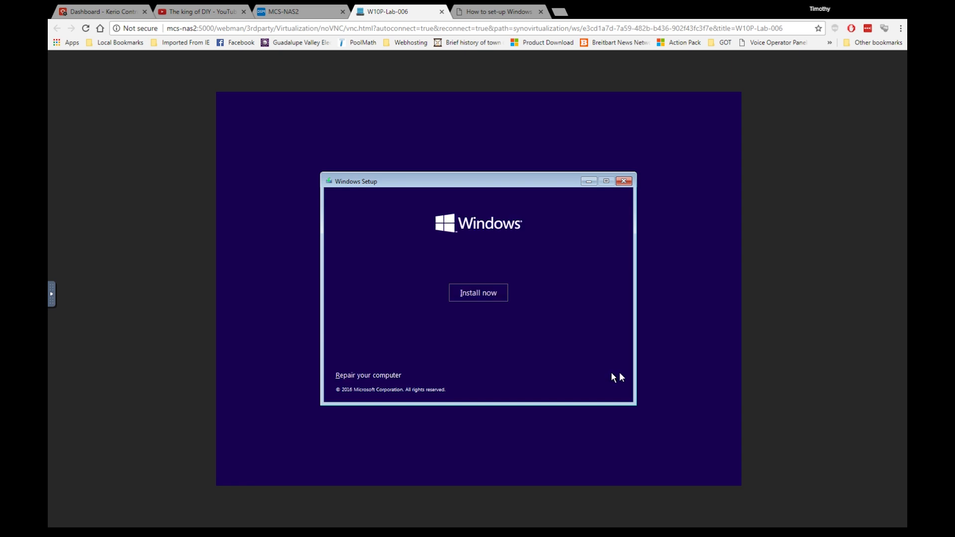
pyautogui.click(498, 294)
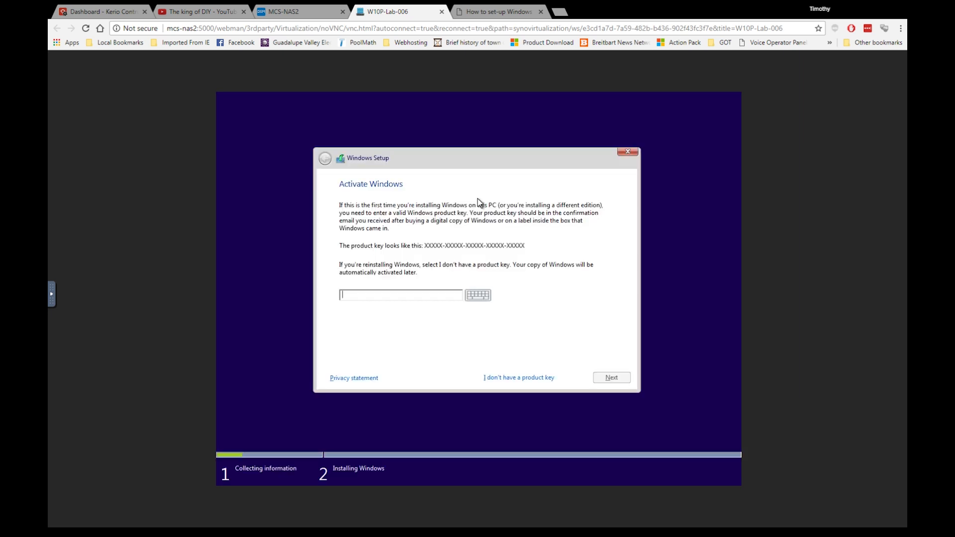
pyautogui.click(520, 380)
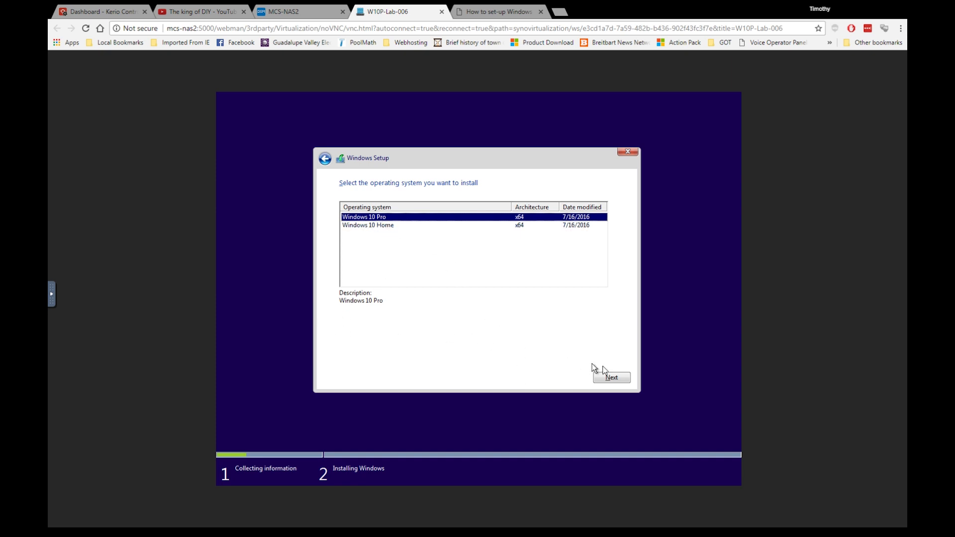
pyautogui.click(613, 379)
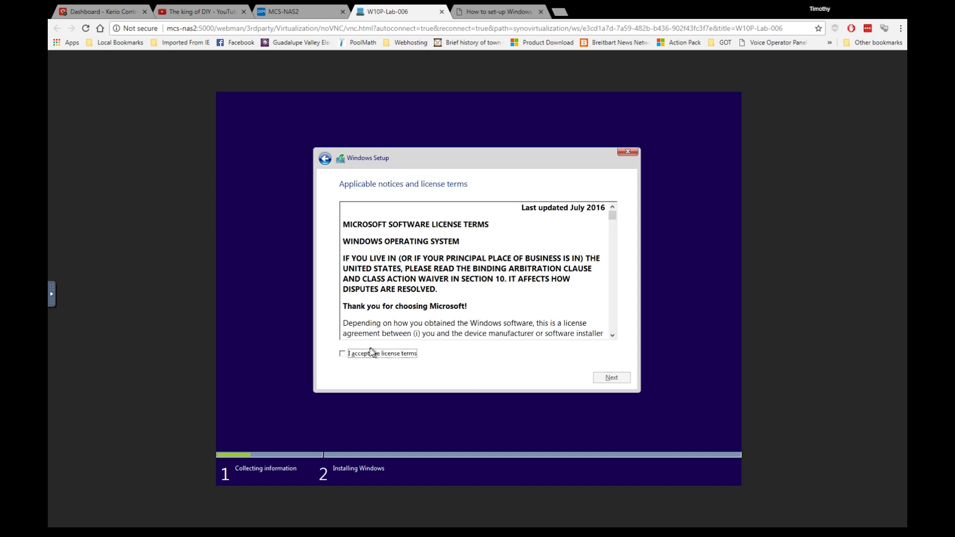
# Accept the Windows license terms and choose the custom installation of Windows only
pyautogui.click(370, 352)
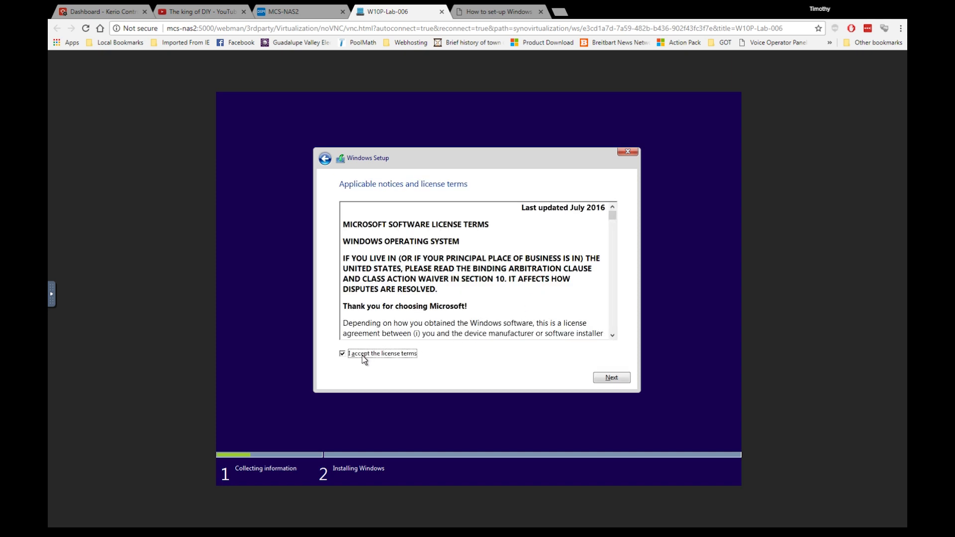
pyautogui.click(612, 378)
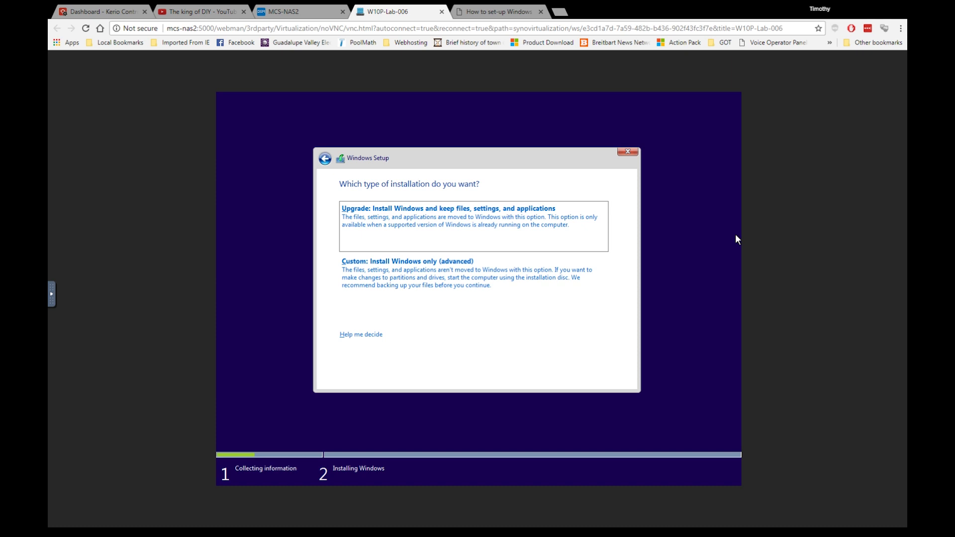
pyautogui.click(442, 286)
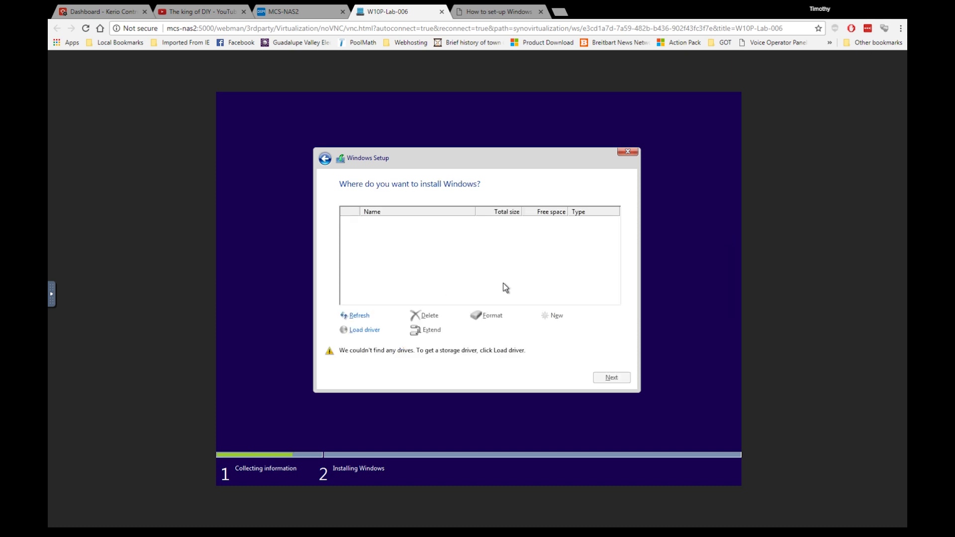
# Load the Red Hat VirtIO SCSI driver from SYNO_INSTALLER's Windows_10 amd64 folder and install Windows on Drive 0's unallocated space
pyautogui.click(369, 329)
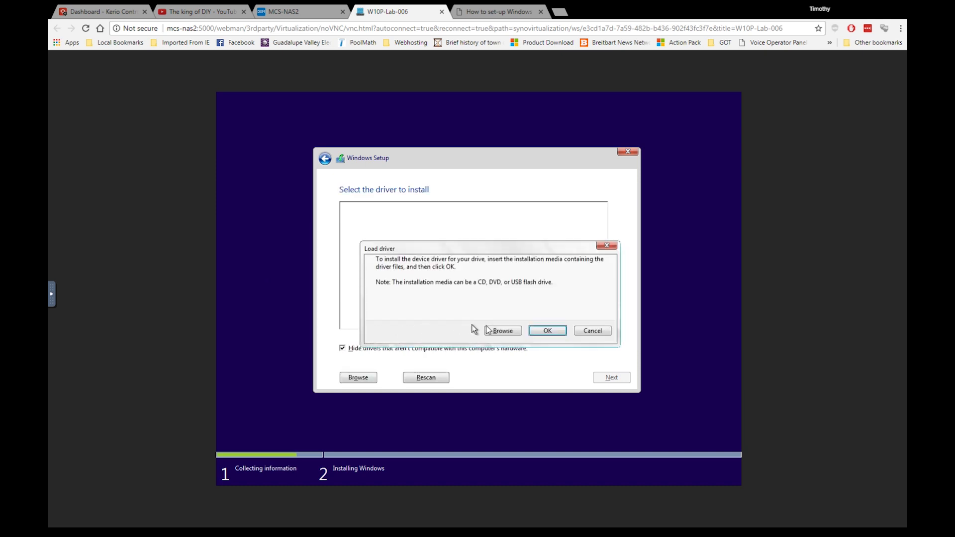
pyautogui.click(502, 331)
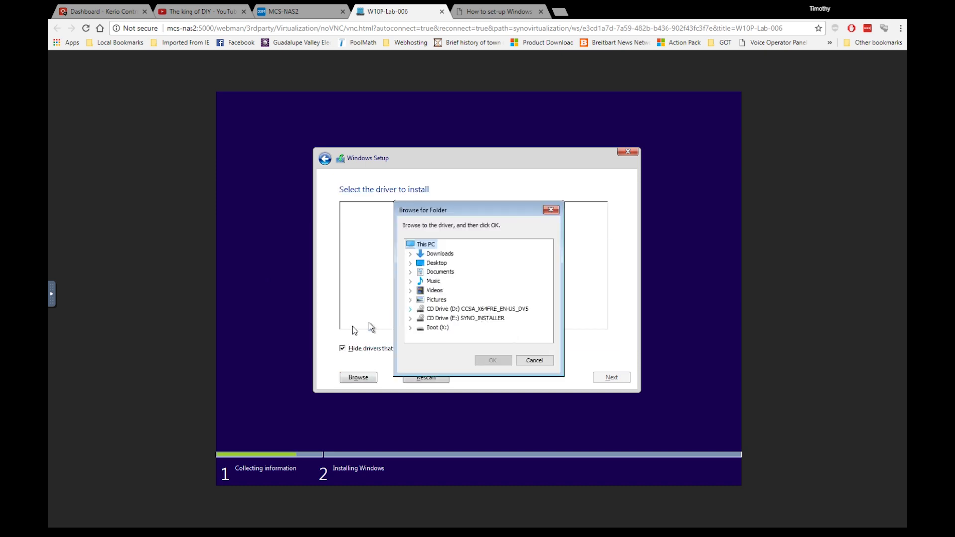
pyautogui.click(410, 318)
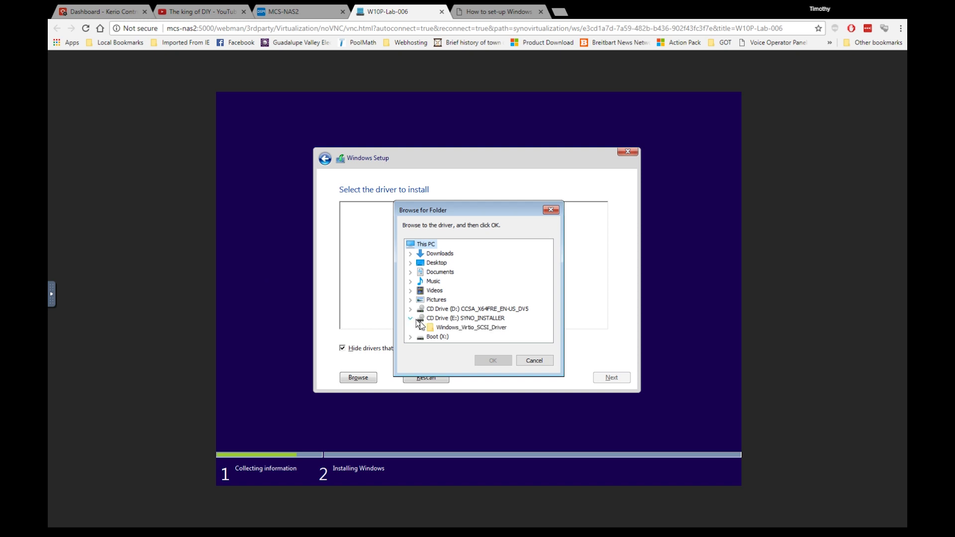
pyautogui.click(420, 327)
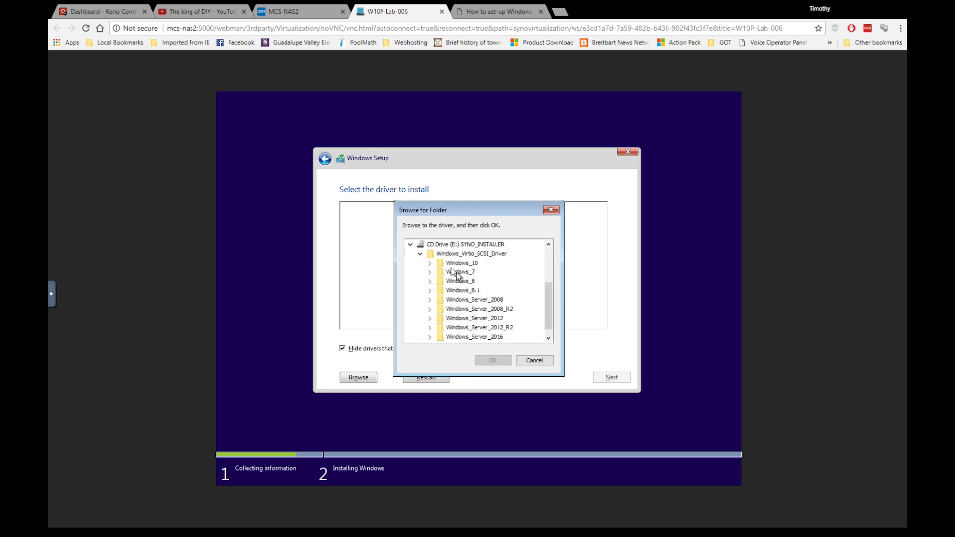
pyautogui.click(431, 263)
pyautogui.click(463, 272)
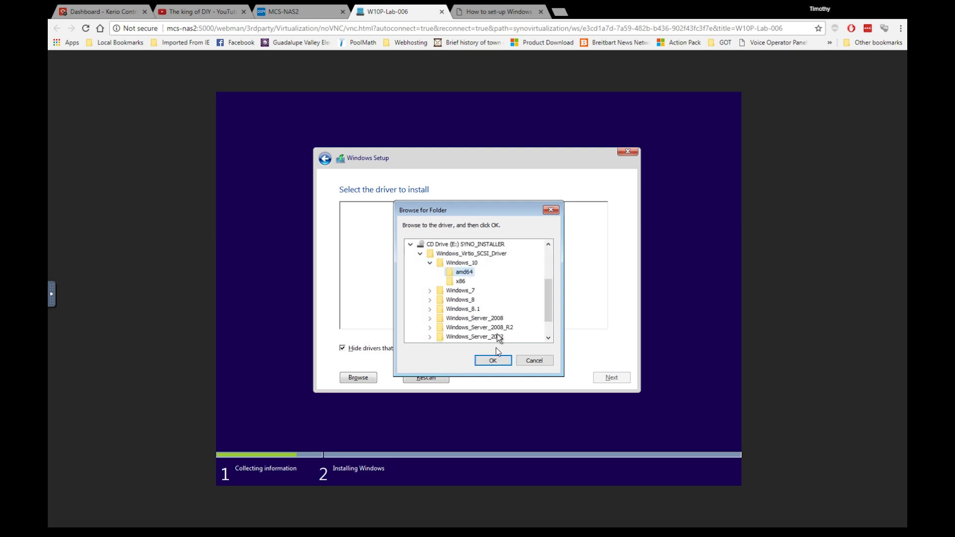
pyautogui.click(493, 361)
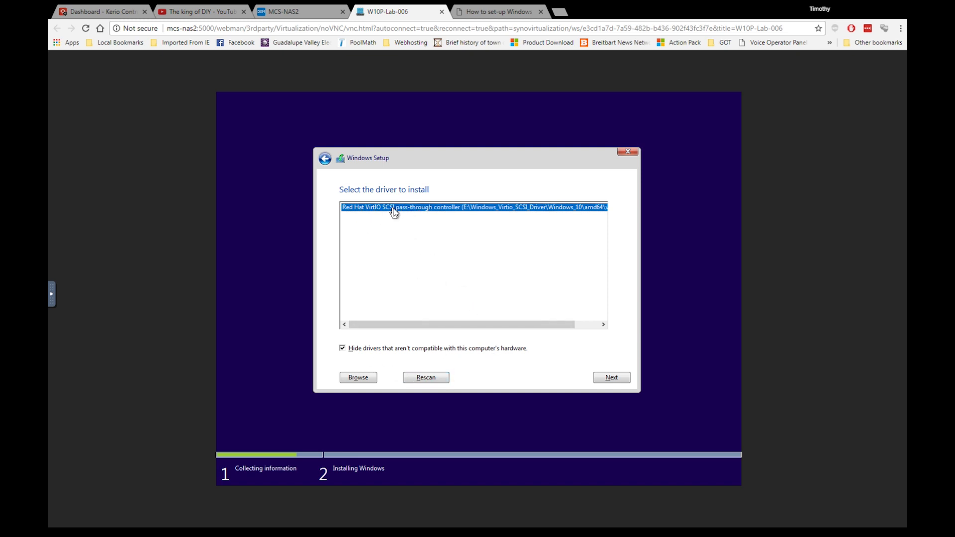
pyautogui.click(611, 378)
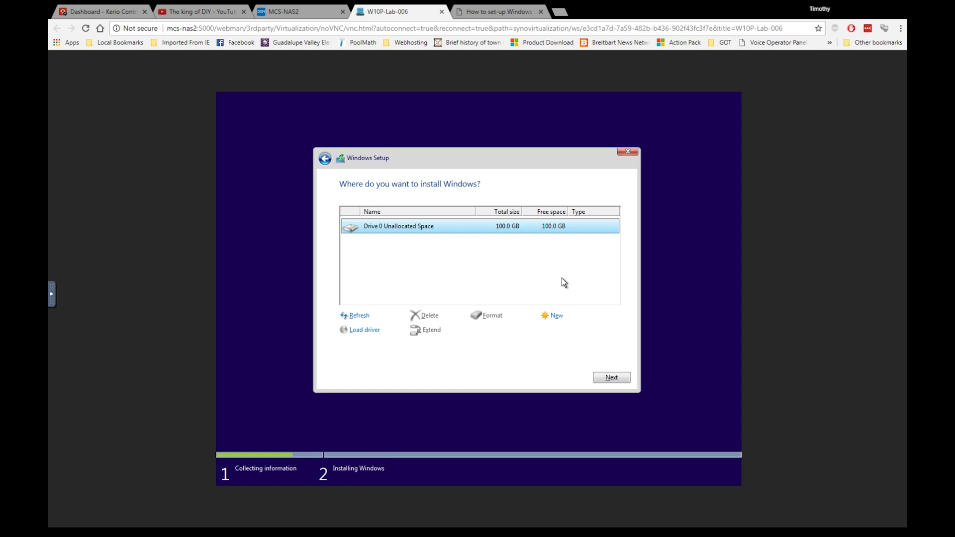
pyautogui.click(613, 378)
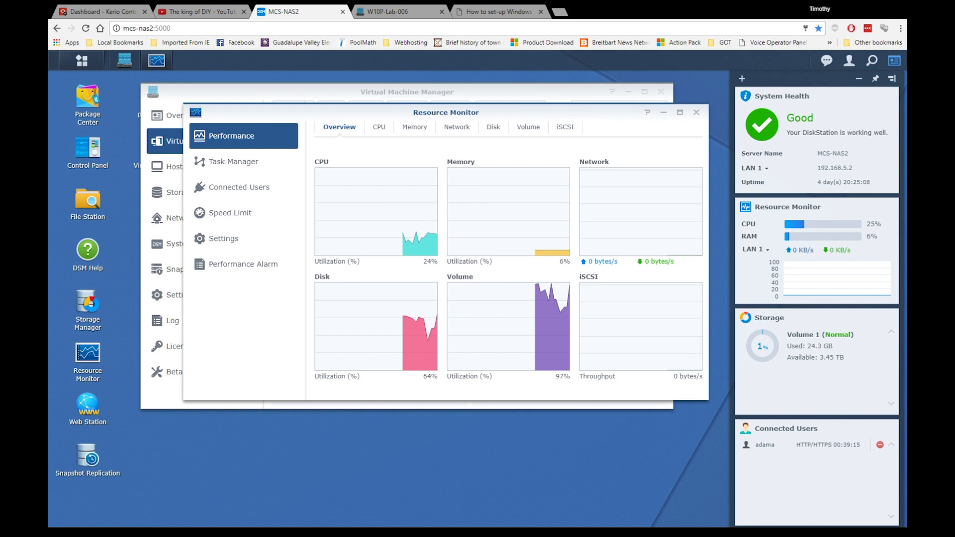
# Compare the host CPU and memory usage of W10P-Lab-006 and WEB1 in Virtual Machine Manager
pyautogui.click(526, 92)
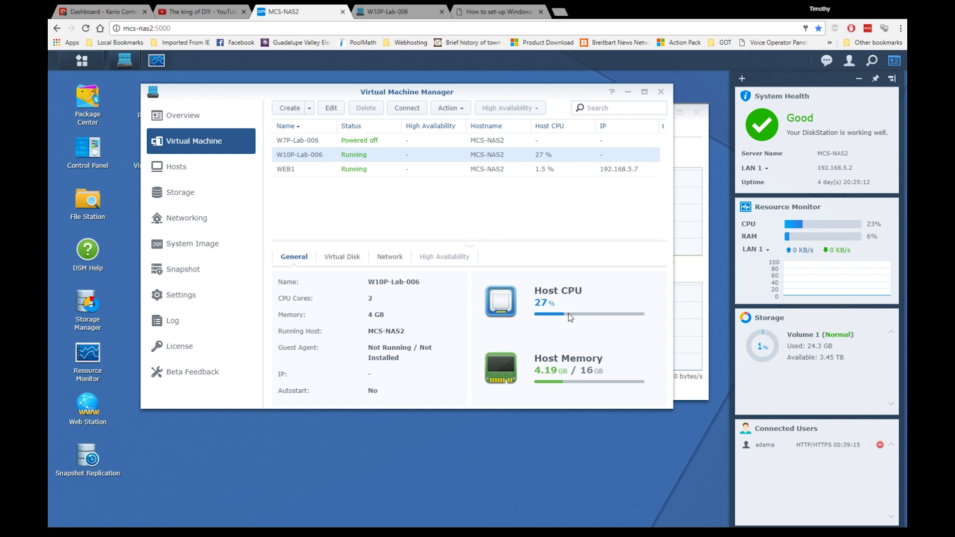
pyautogui.click(327, 166)
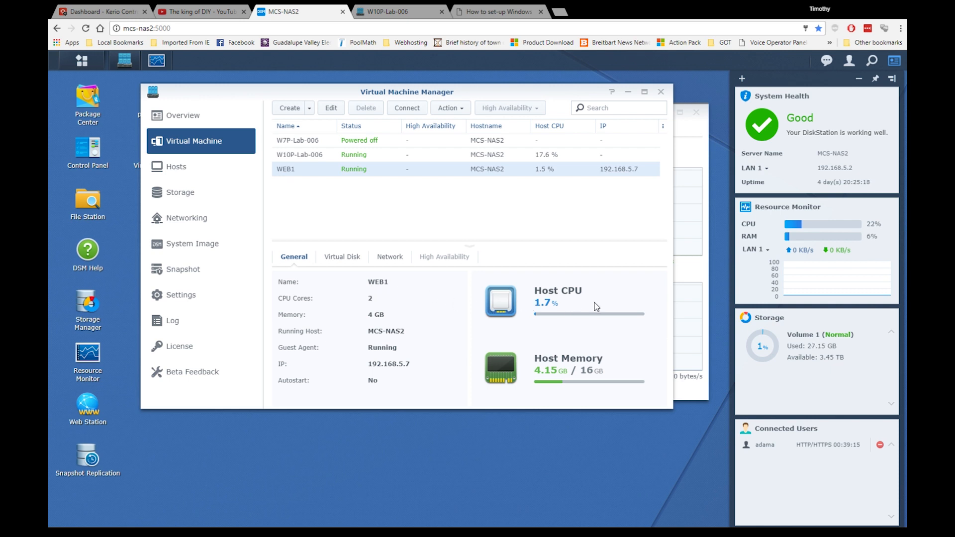
pyautogui.click(320, 155)
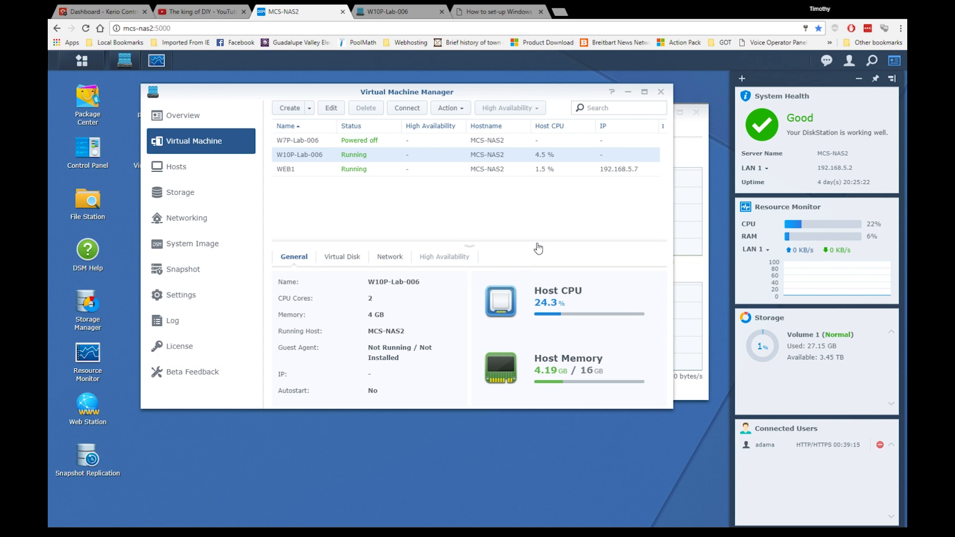
# Return to the W10P-Lab-006 console and accept the express settings for Windows
pyautogui.click(392, 11)
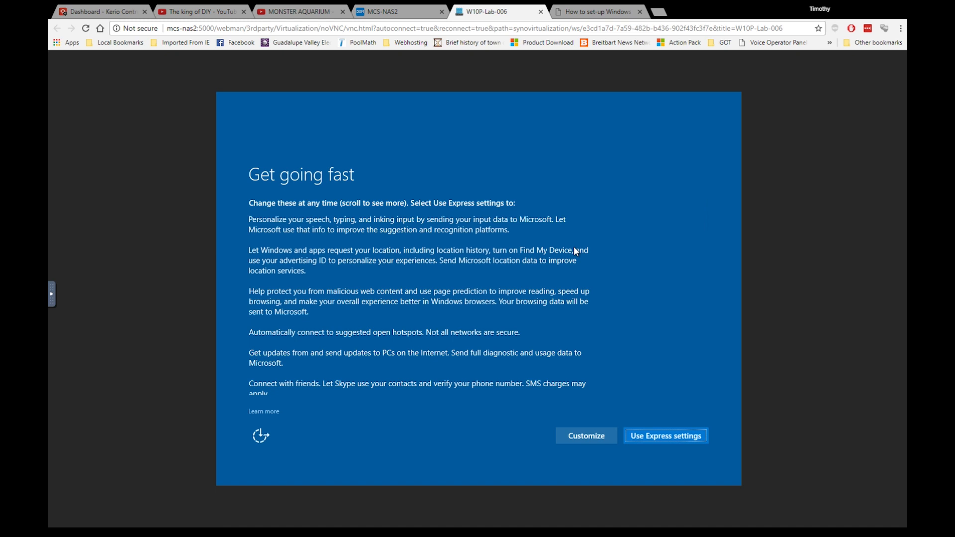
pyautogui.click(664, 435)
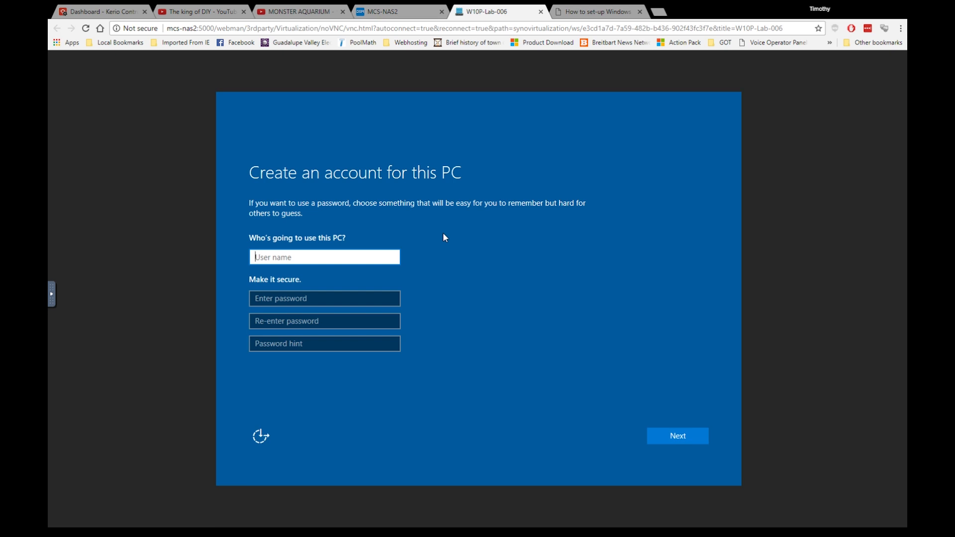
# Create the local PC account with its user name, confirmed password and password hint, and decline Cortana for now
pyautogui.write('adama')
pyautogui.press('Tab')
pyautogui.write('•••')
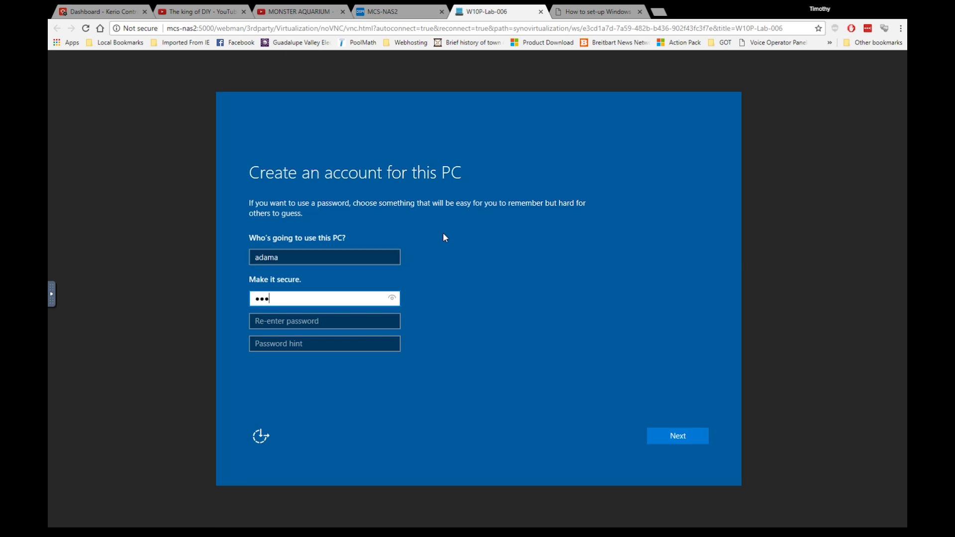
pyautogui.write('••••••')
pyautogui.press('Tab')
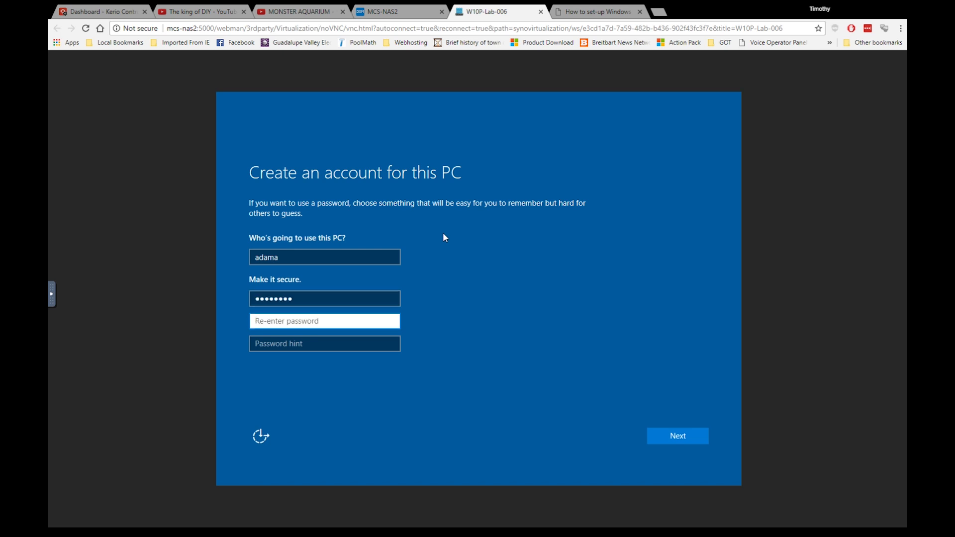
pyautogui.write('•••••••••')
pyautogui.press('Tab')
pyautogui.write('yki')
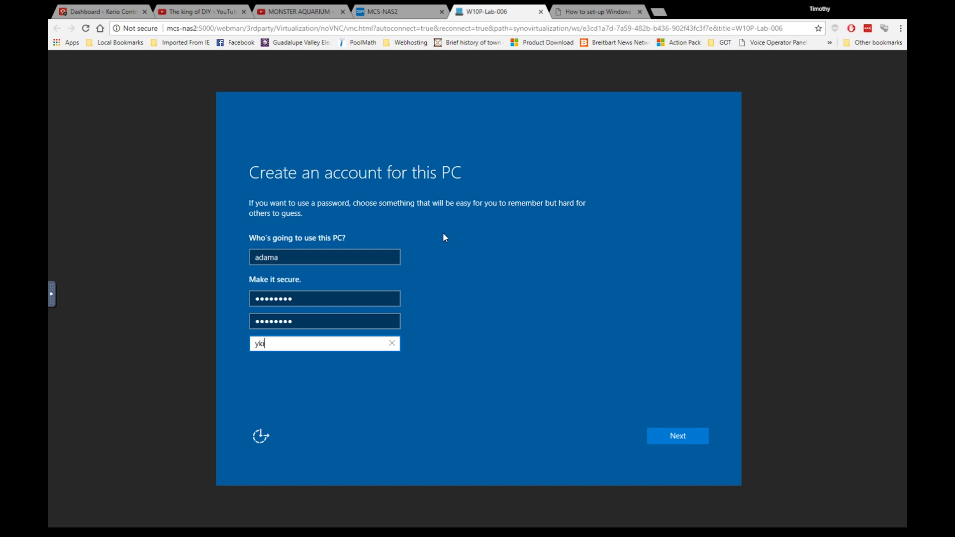
pyautogui.click(677, 436)
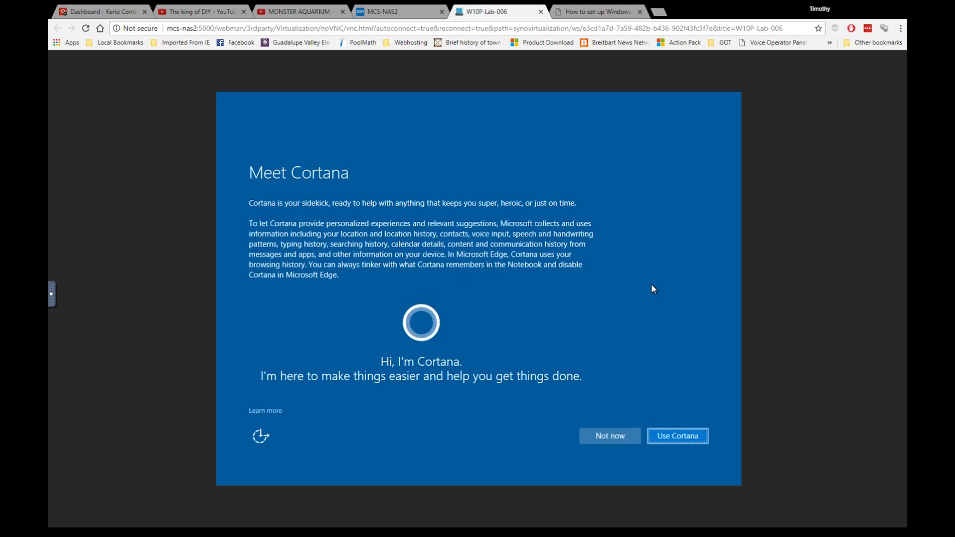
pyautogui.click(606, 436)
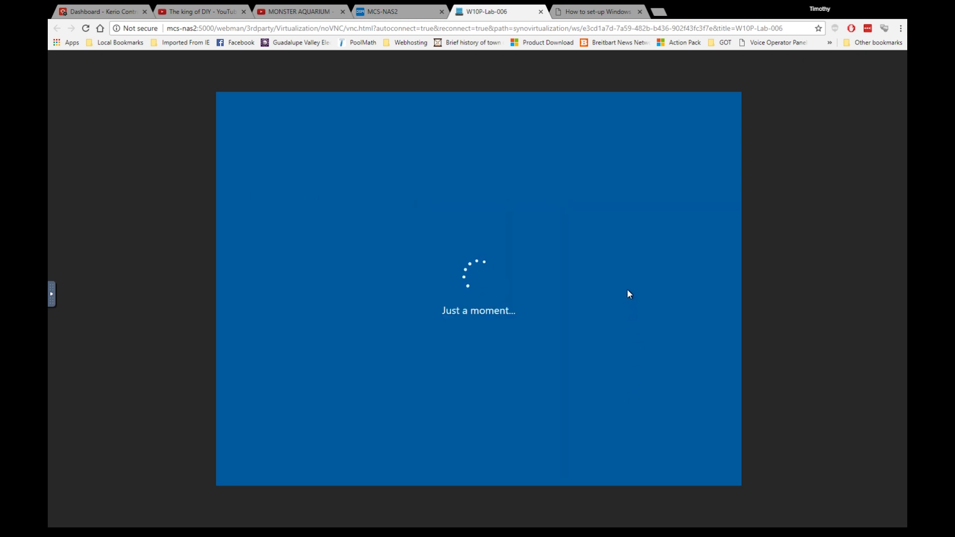
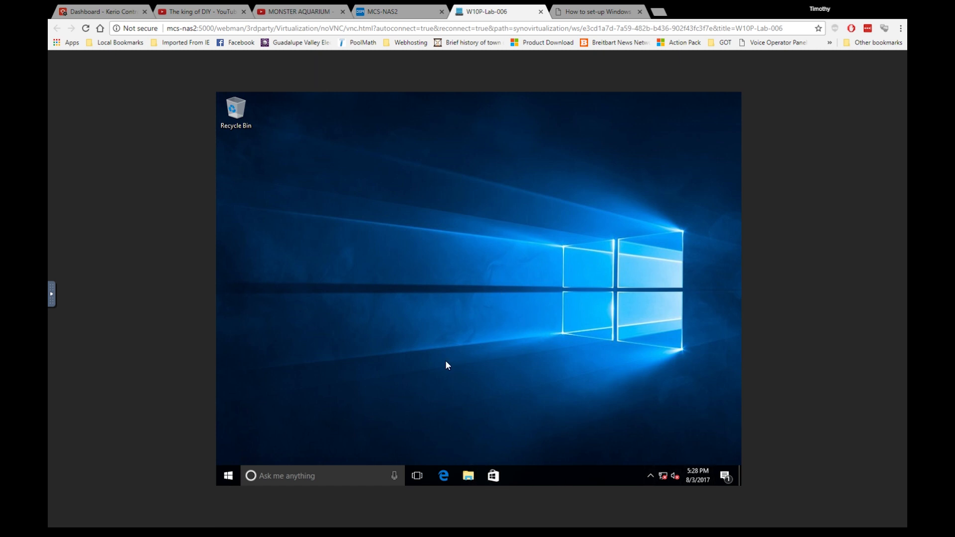
# Launch Synology_Guest_Agent_Installer from the SYNO_INSTALLER CD drive (E:) inside the Windows 10 virtual machine
pyautogui.click(468, 473)
pyautogui.click(315, 296)
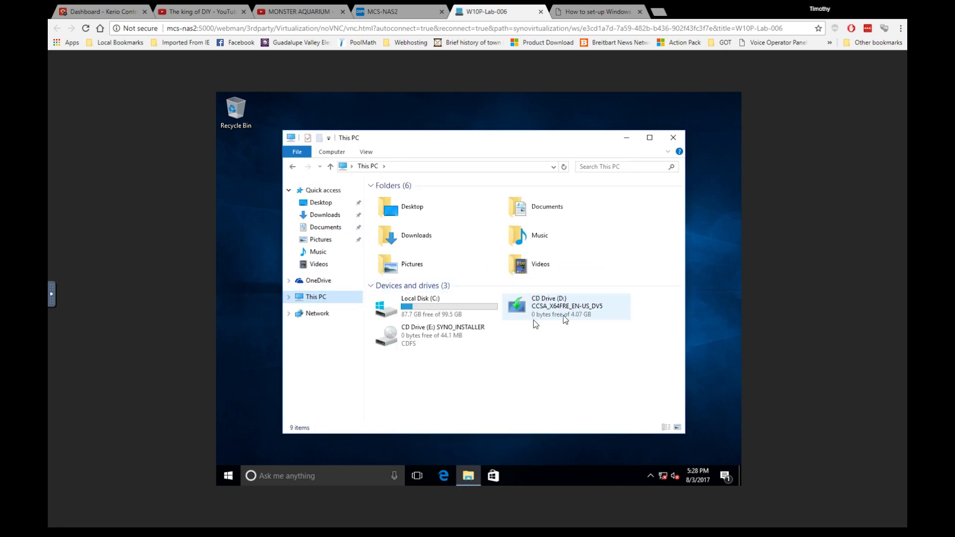
pyautogui.click(422, 336)
pyautogui.doubleClick(423, 337)
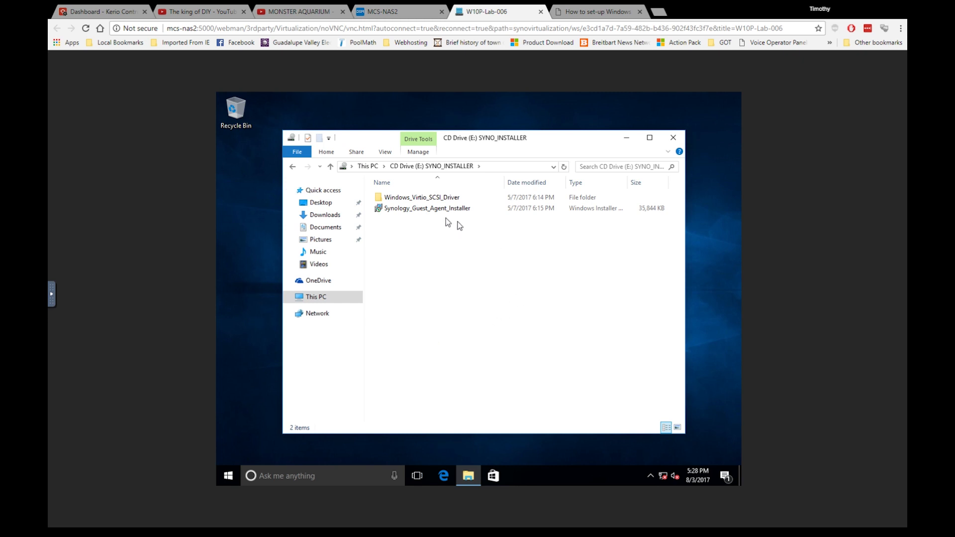
pyautogui.doubleClick(396, 210)
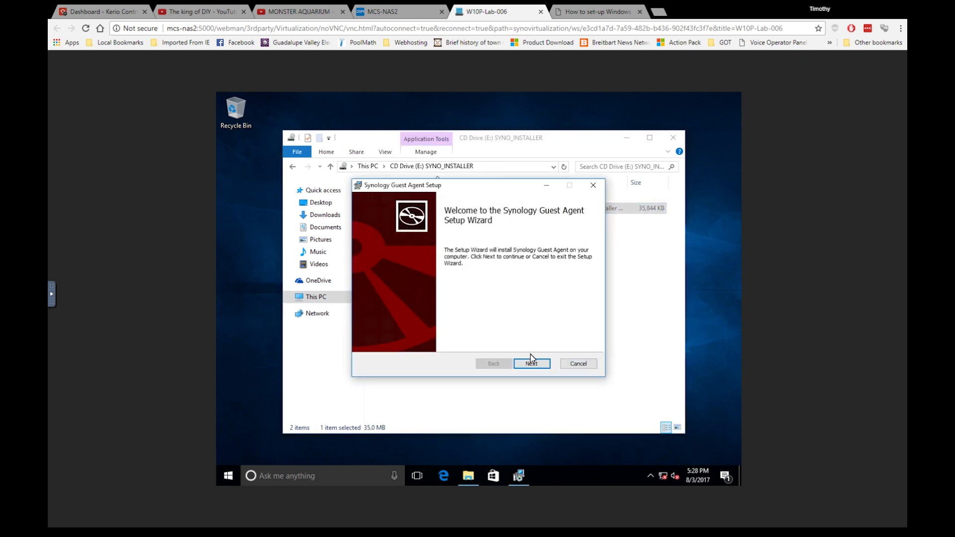
# Accept the Synology Guest Agent license agreement and start its installation with permission to change the device
pyautogui.click(531, 363)
pyautogui.click(436, 343)
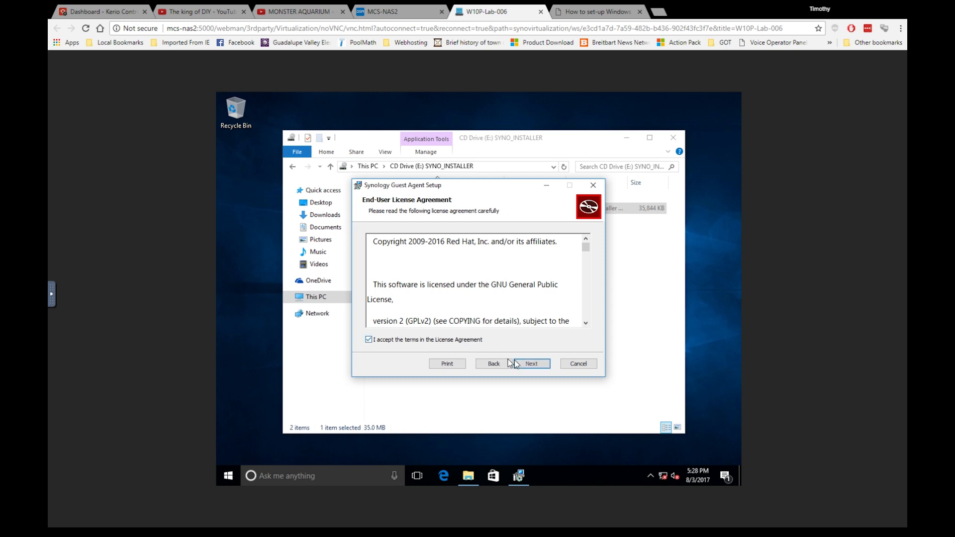
pyautogui.click(531, 363)
pyautogui.click(532, 364)
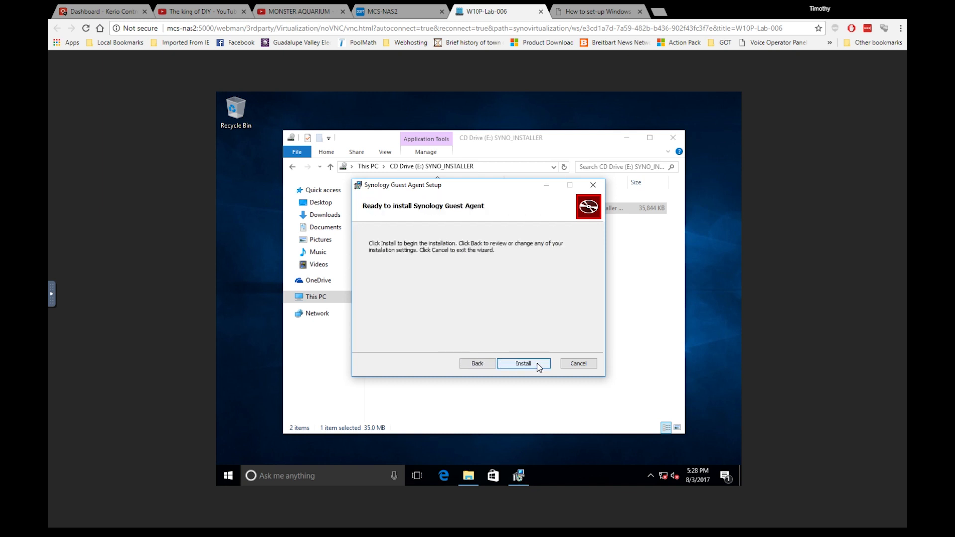
pyautogui.click(539, 366)
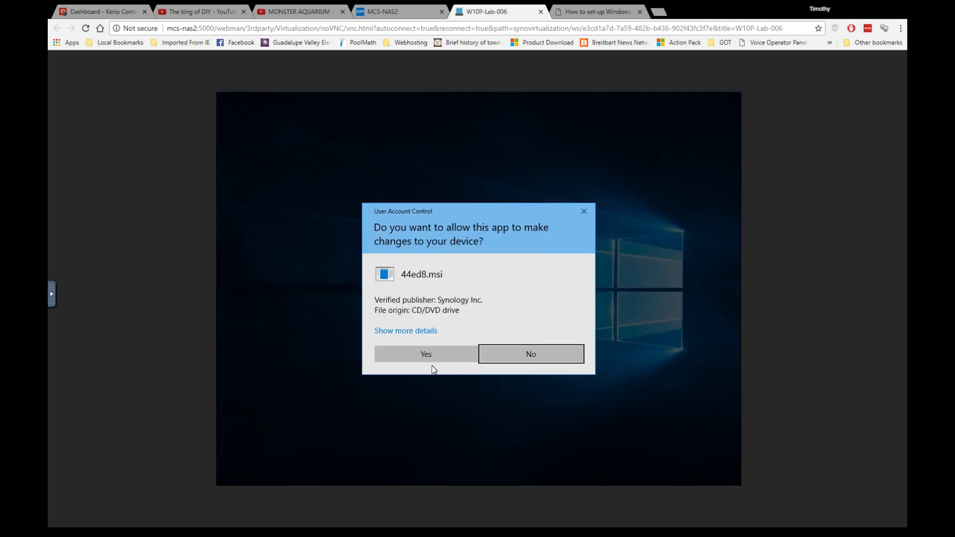
pyautogui.click(426, 354)
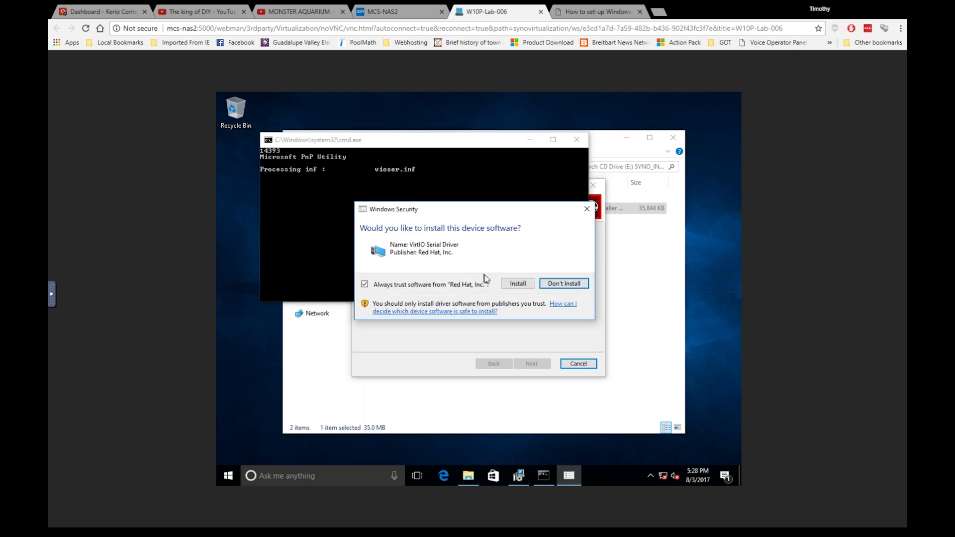
# Install the VirtIO Serial Driver and allow PC discovery on the mcs.local network, completing the guest agent setup
pyautogui.click(517, 286)
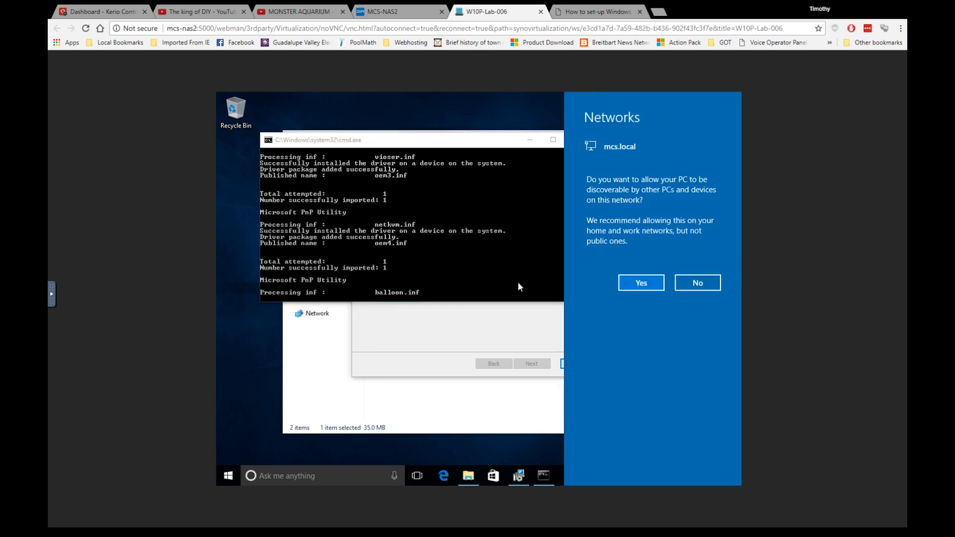
pyautogui.click(634, 284)
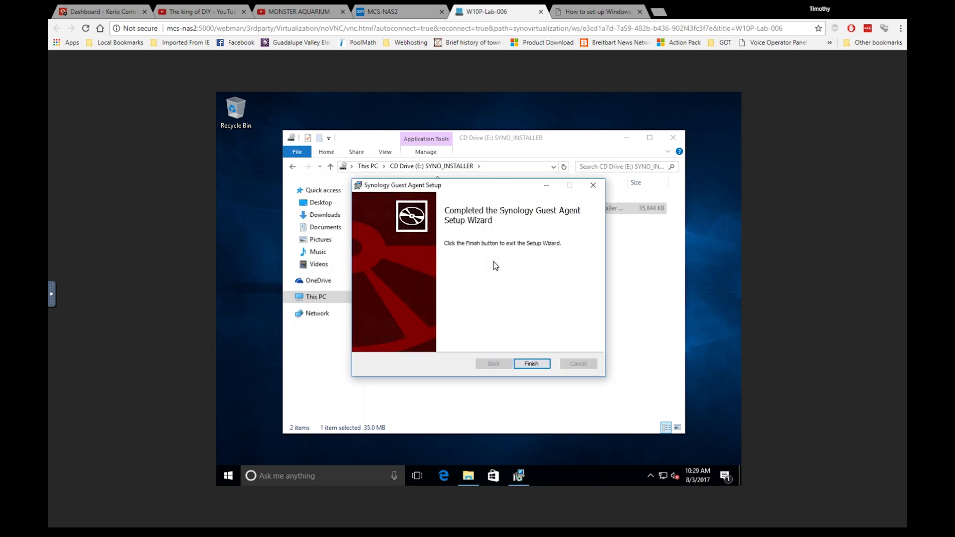
pyautogui.click(529, 361)
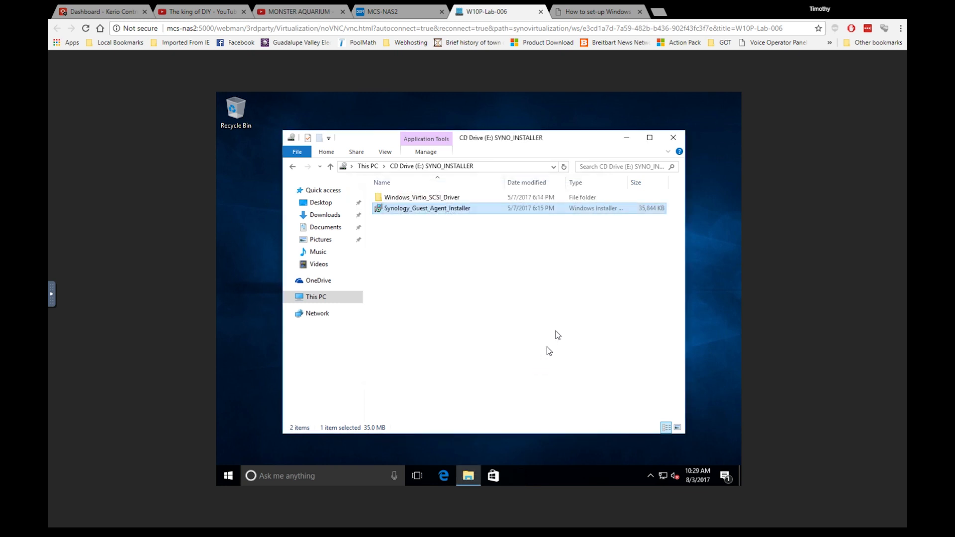
pyautogui.click(674, 139)
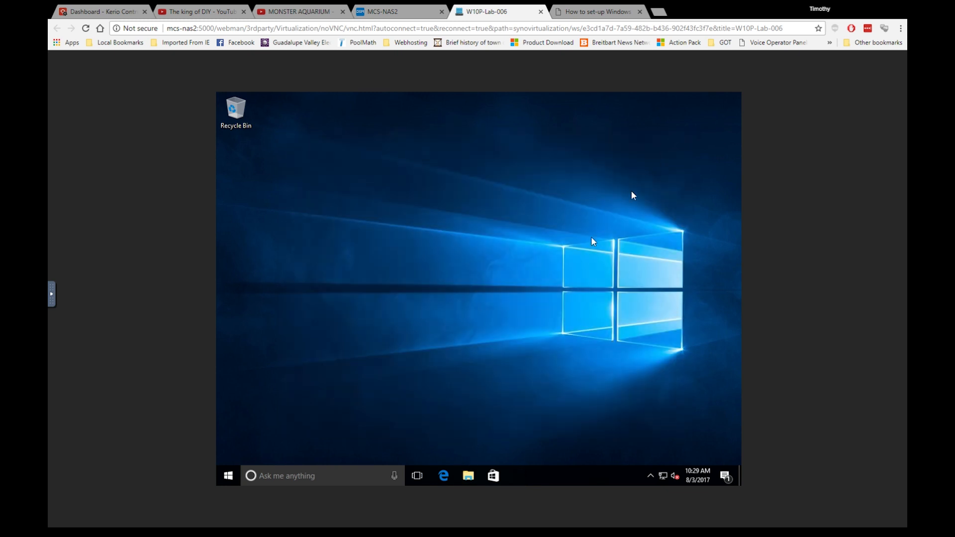
# Open the system properties of This PC and bring up Device Manager to check the installed hardware
pyautogui.click(228, 475)
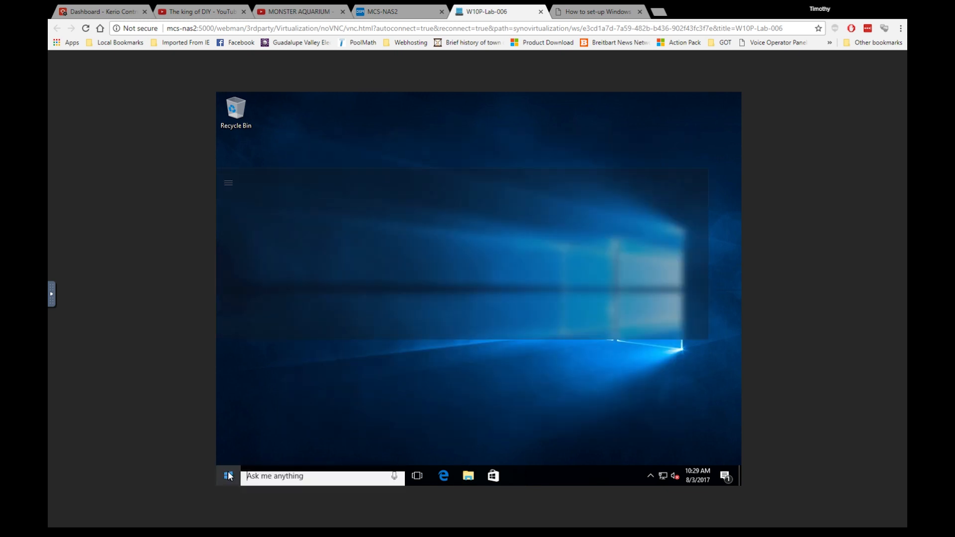
pyautogui.click(468, 476)
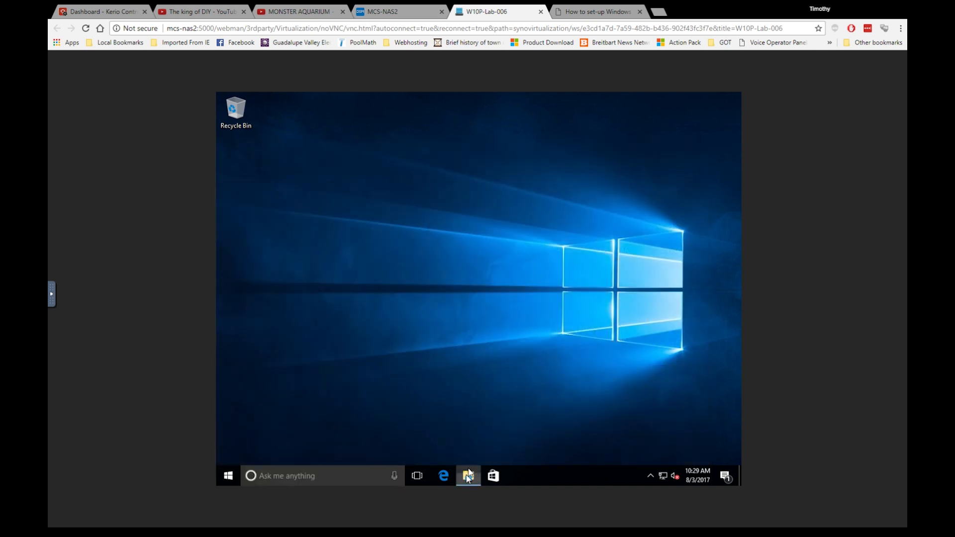
pyautogui.rightClick(317, 297)
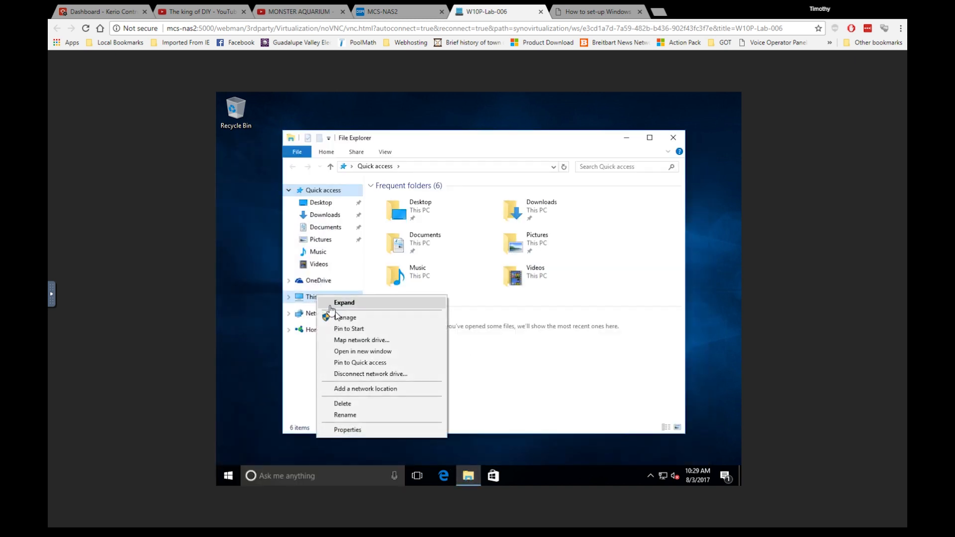
pyautogui.click(370, 431)
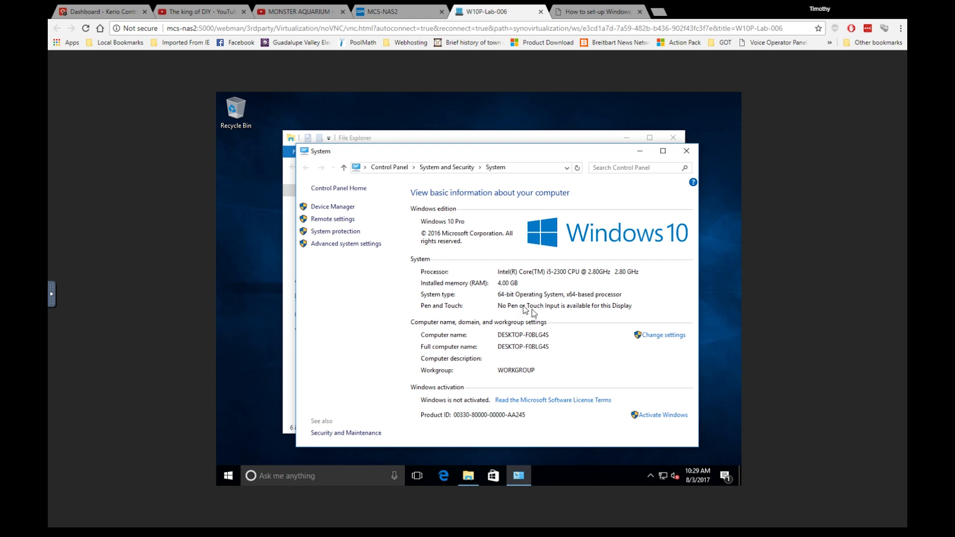
pyautogui.click(329, 207)
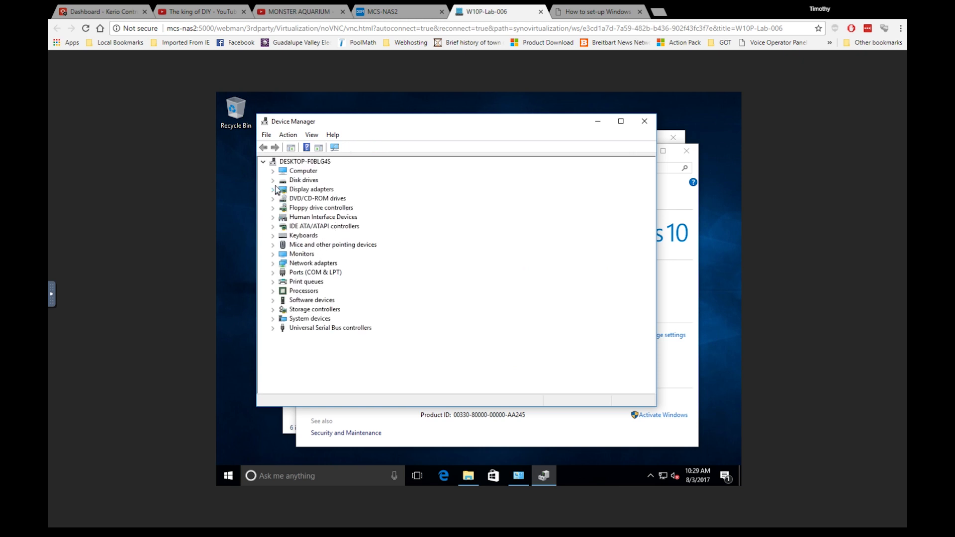
# Examine the network adapters, processors and Universal Serial Bus controllers in Device Manager, and close it
pyautogui.click(272, 180)
pyautogui.click(273, 182)
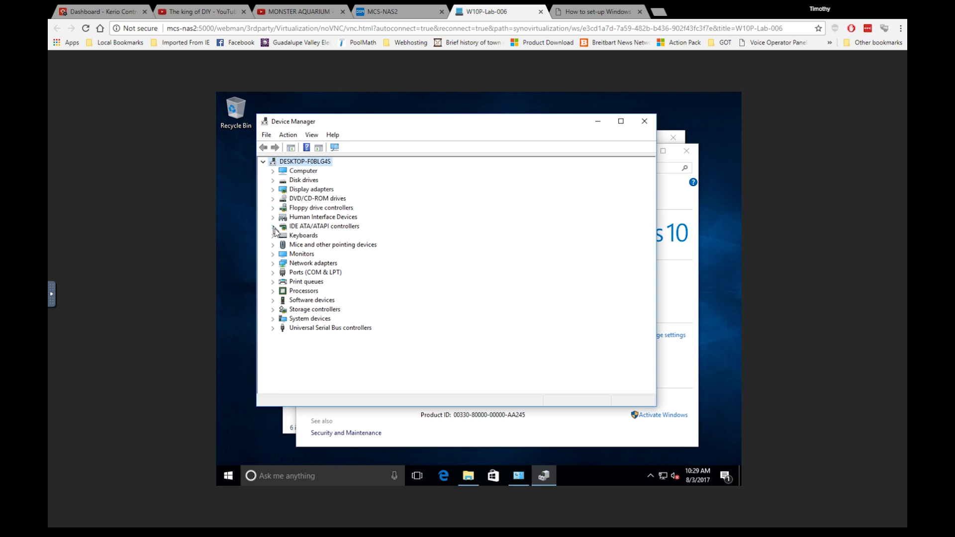
pyautogui.click(274, 265)
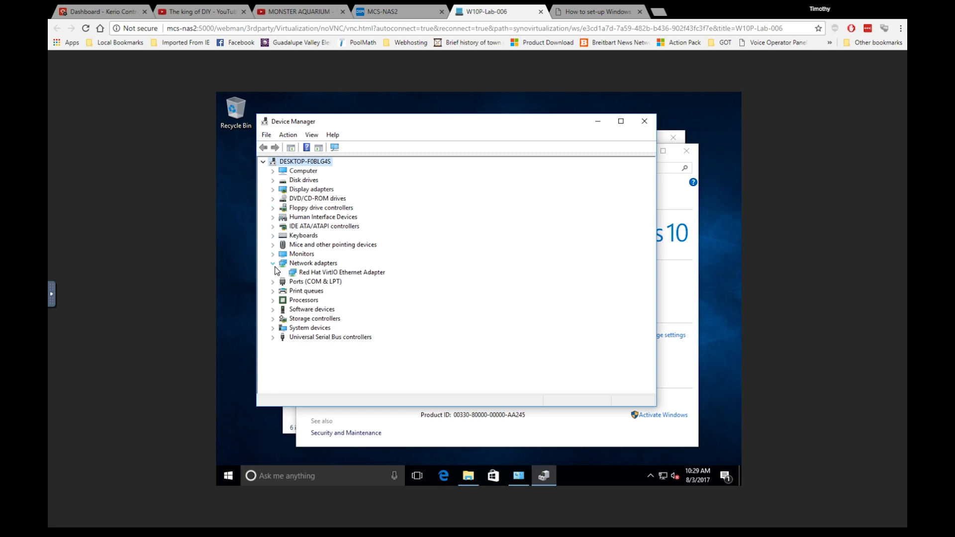
pyautogui.click(274, 265)
pyautogui.click(273, 291)
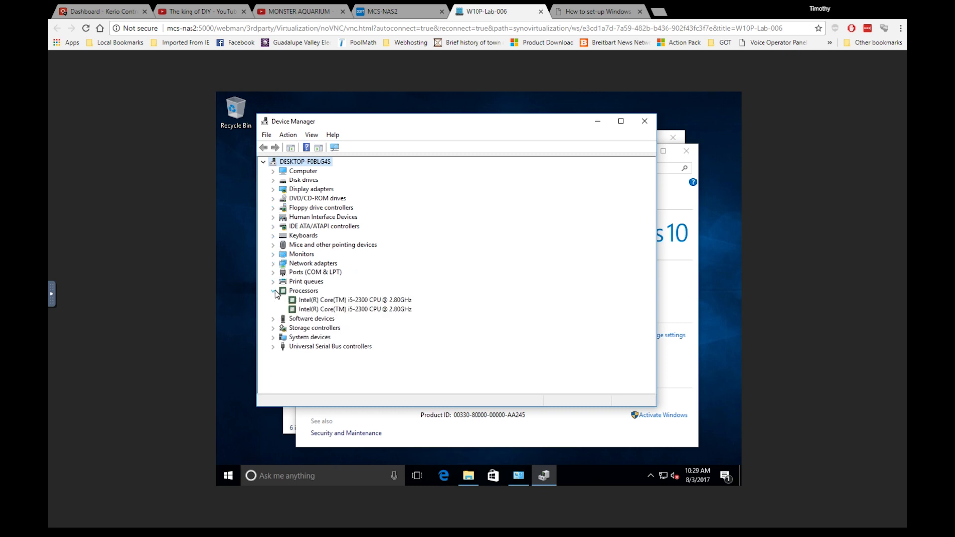
pyautogui.click(273, 291)
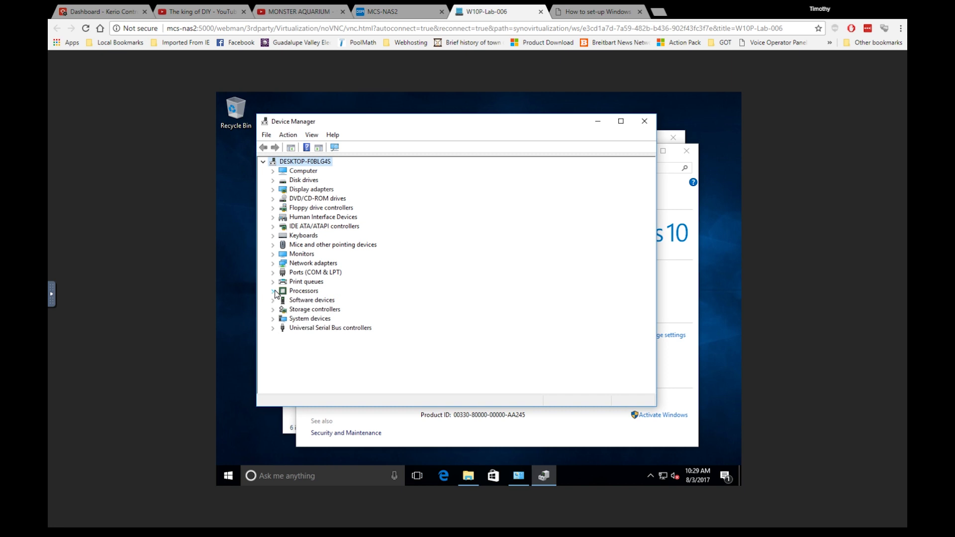
pyautogui.click(274, 329)
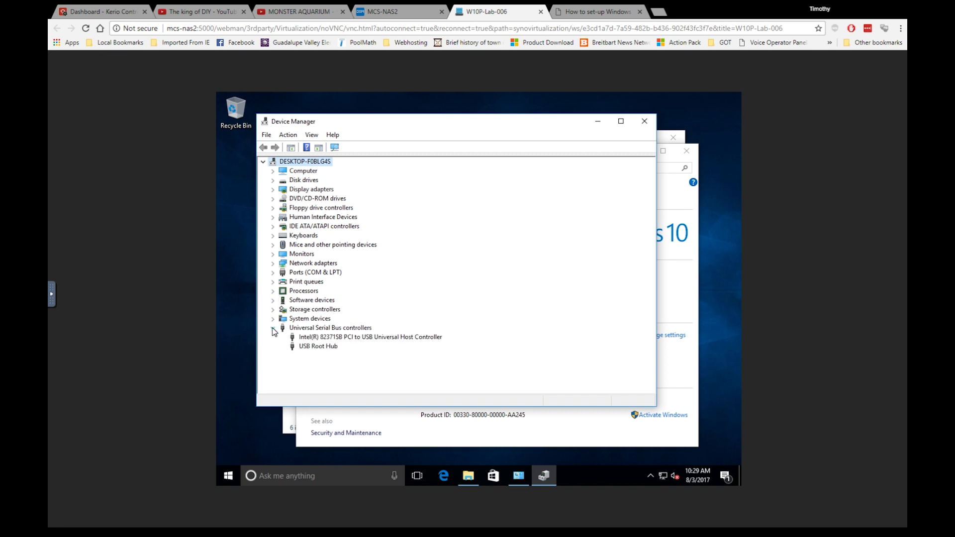
pyautogui.click(273, 329)
pyautogui.click(644, 122)
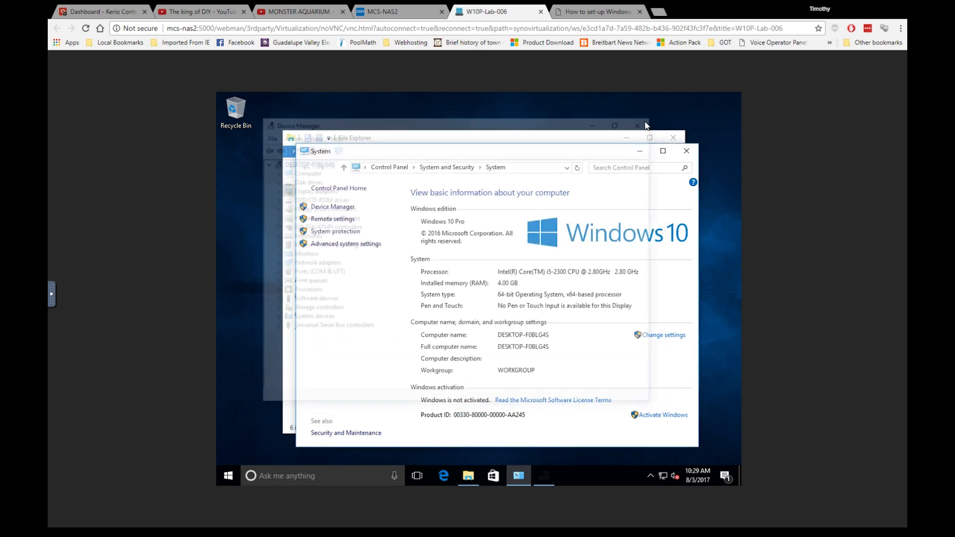
# Allow remote desktop connections to this computer, review the permitted users, and close the System and File Explorer windows
pyautogui.click(334, 219)
pyautogui.click(331, 317)
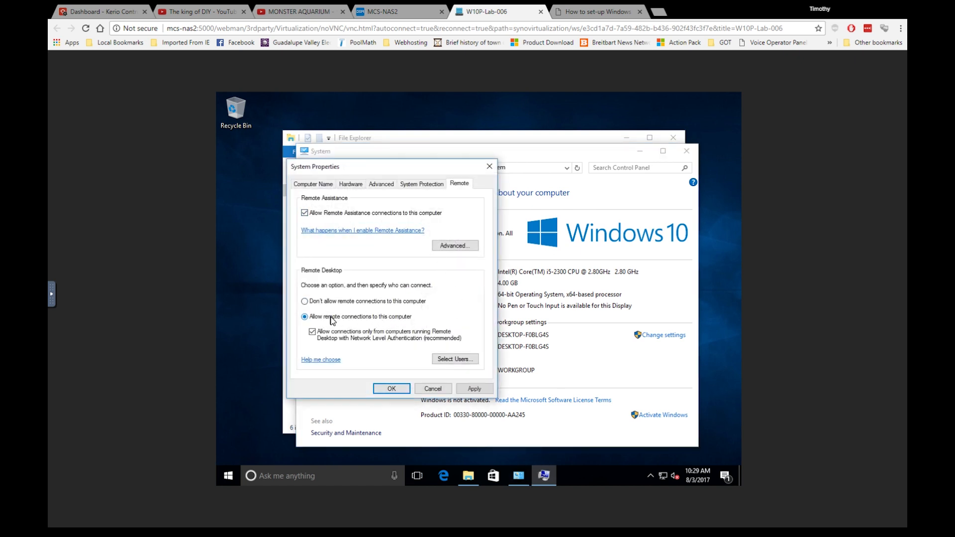
pyautogui.click(466, 360)
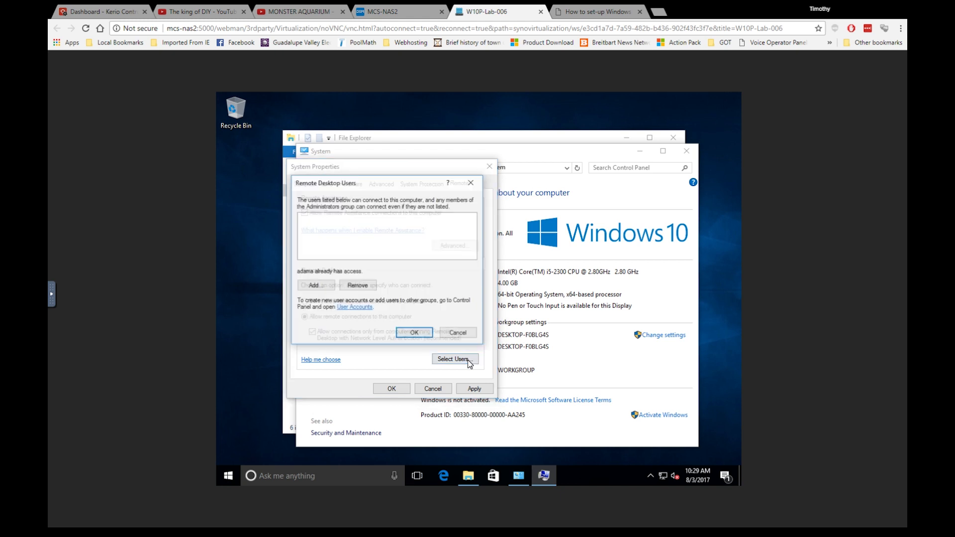
pyautogui.click(417, 332)
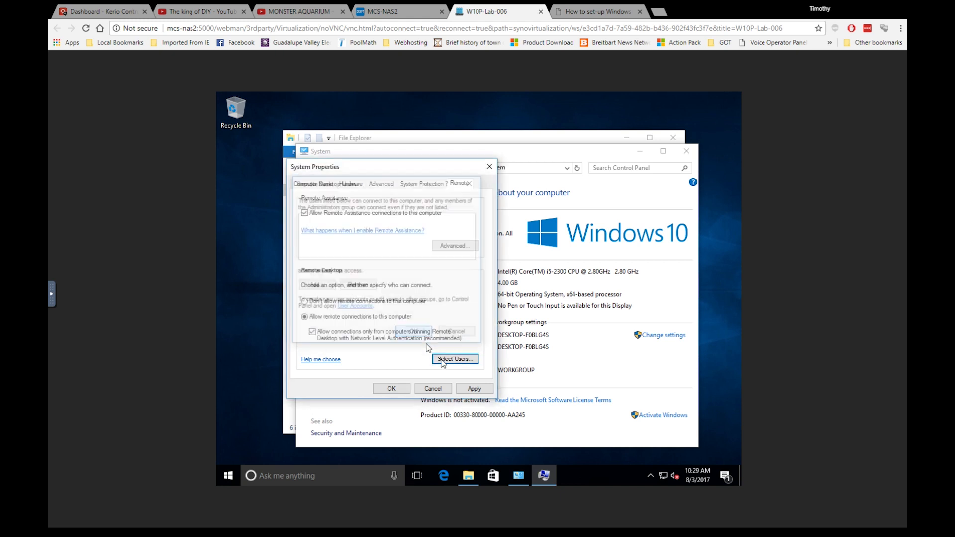
pyautogui.click(474, 389)
pyautogui.click(393, 389)
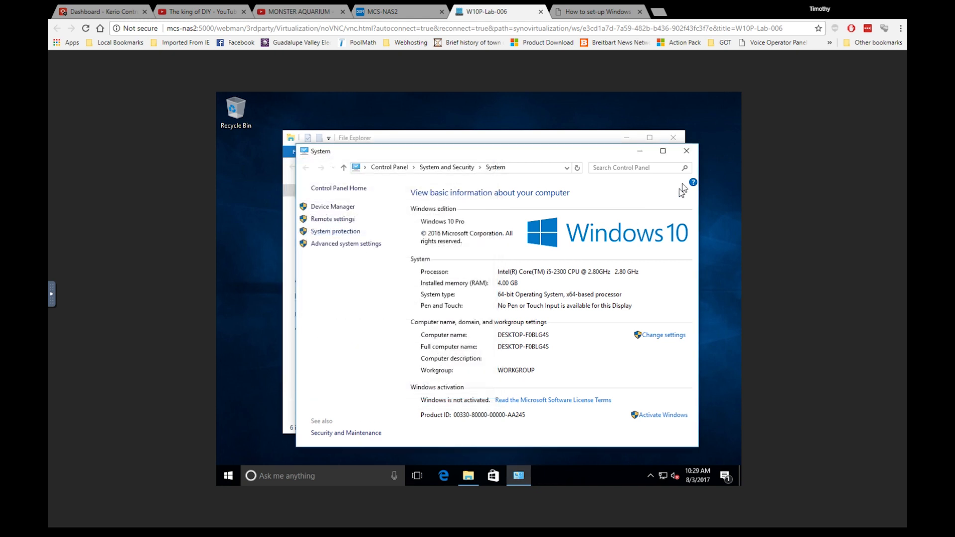
pyautogui.click(686, 151)
pyautogui.click(673, 137)
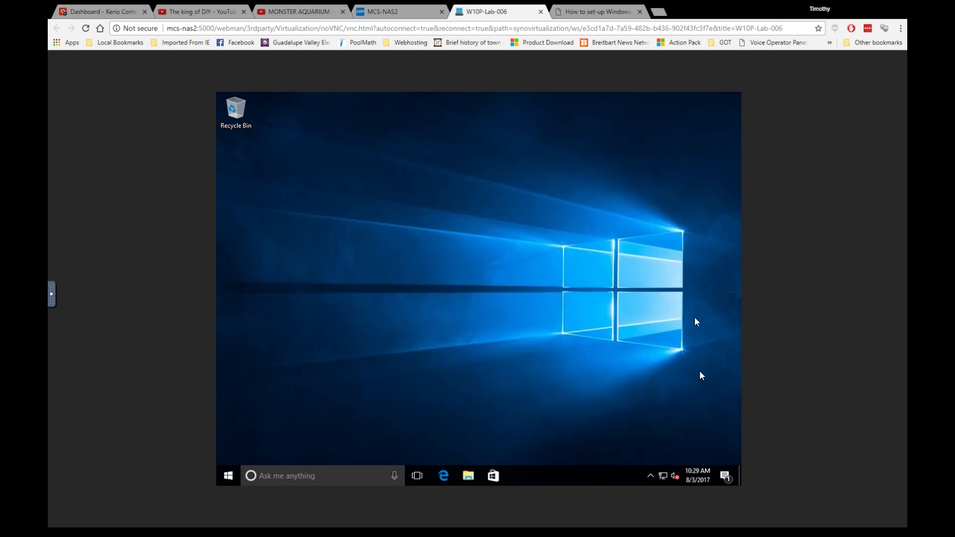
# Turn off Windows Firewall for both private and public networks from the Network and Sharing Center
pyautogui.rightClick(663, 476)
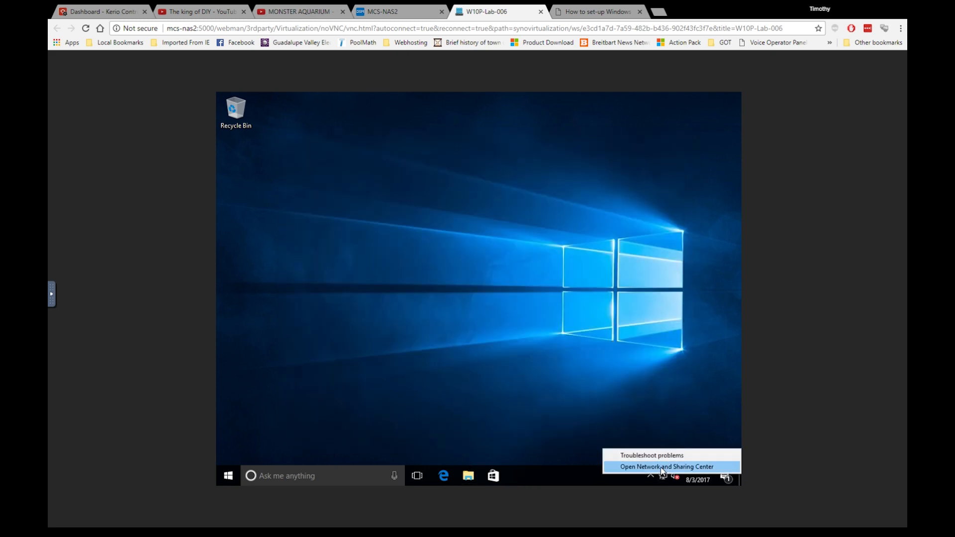
pyautogui.click(662, 468)
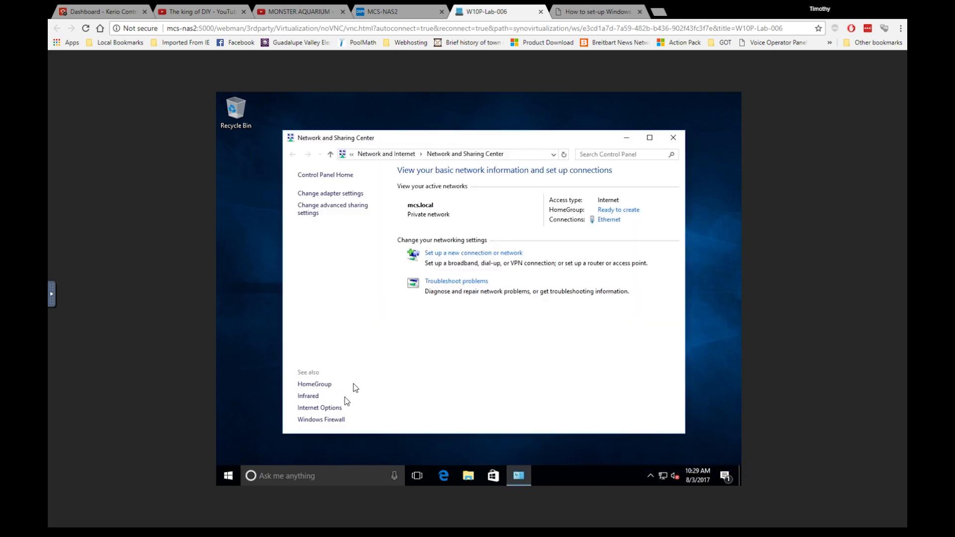
pyautogui.click(333, 420)
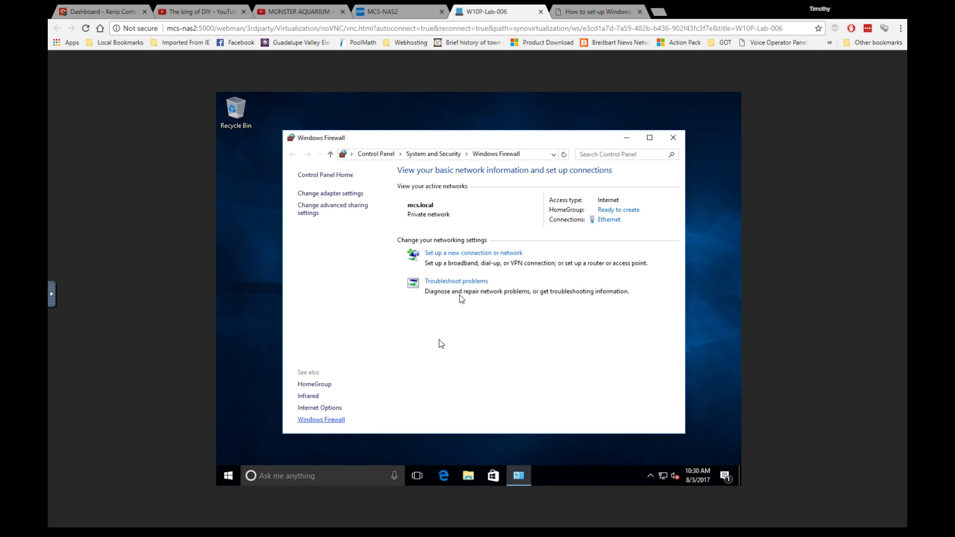
pyautogui.click(335, 226)
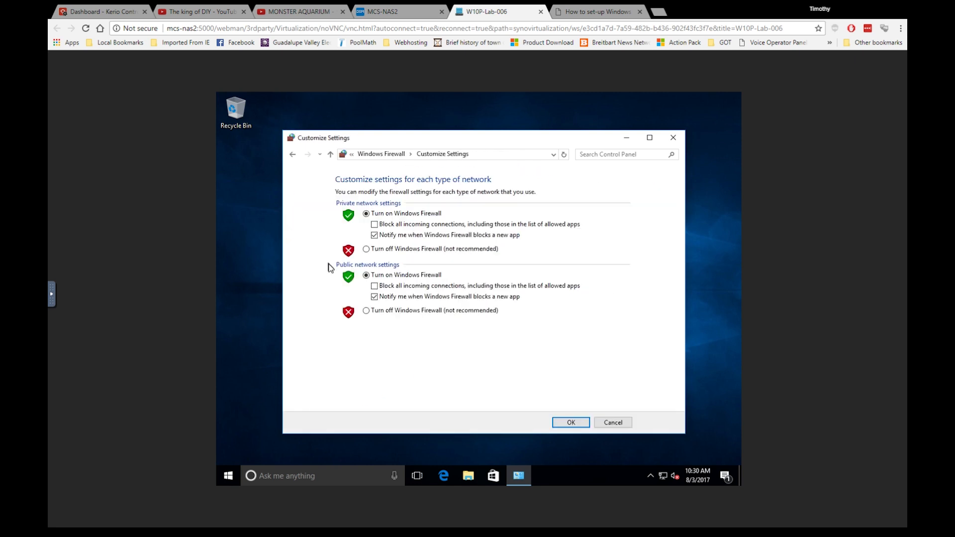
pyautogui.click(375, 249)
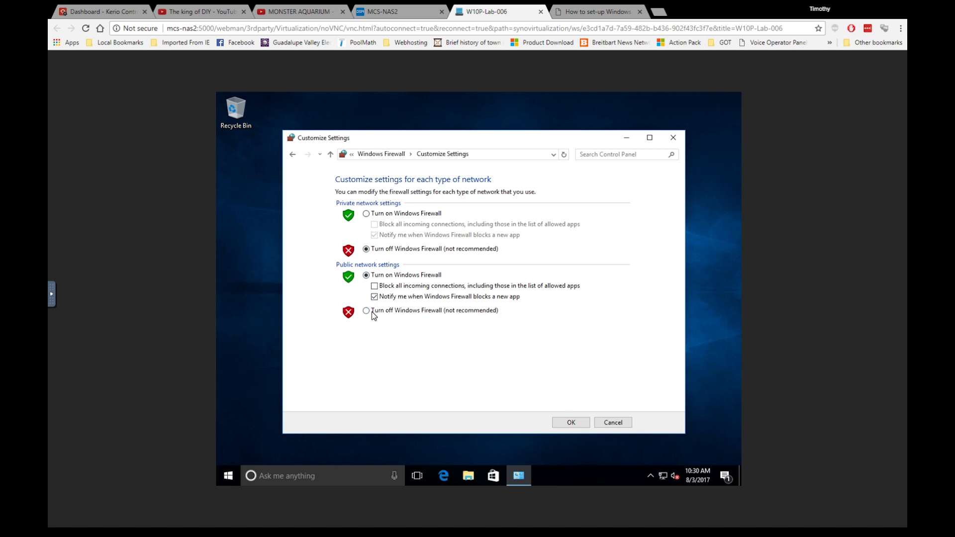
pyautogui.click(372, 312)
pyautogui.click(571, 423)
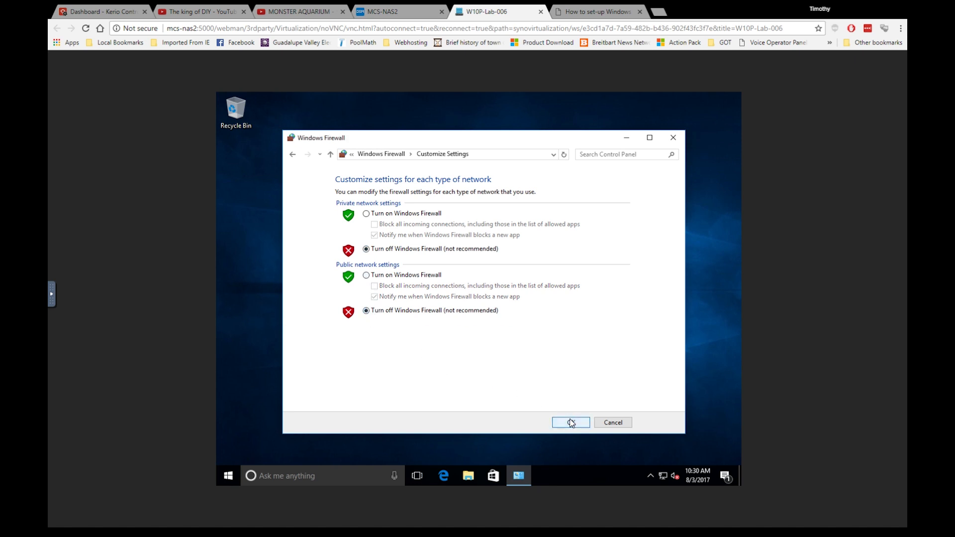
pyautogui.click(673, 138)
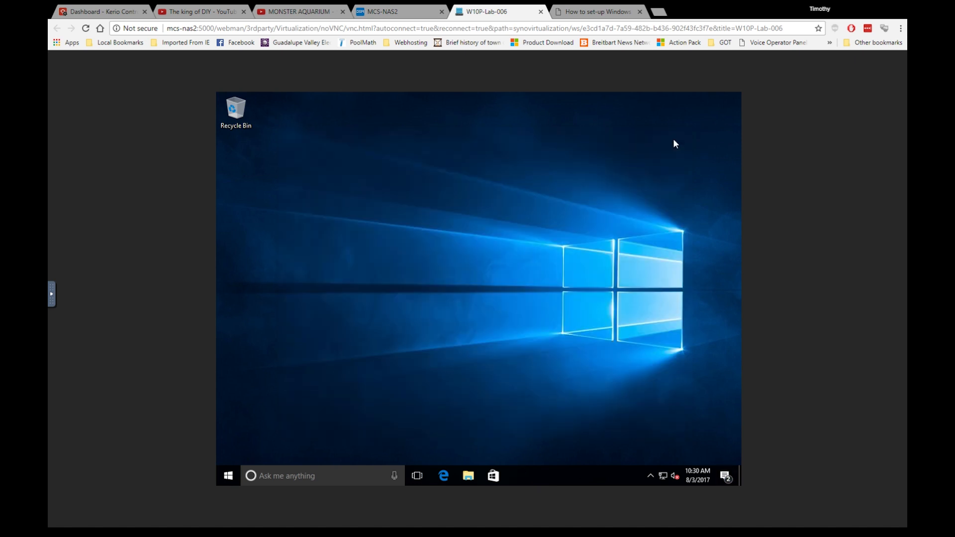
# Leave the Windows session at its lock screen and close the W10P-Lab-006 console, returning to MCS-NAS2
pyautogui.click(229, 476)
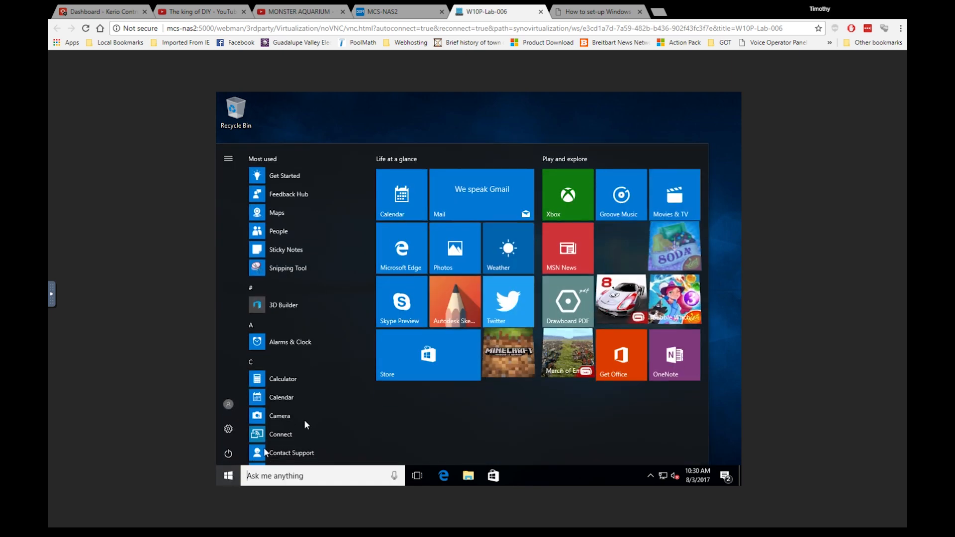
pyautogui.click(230, 403)
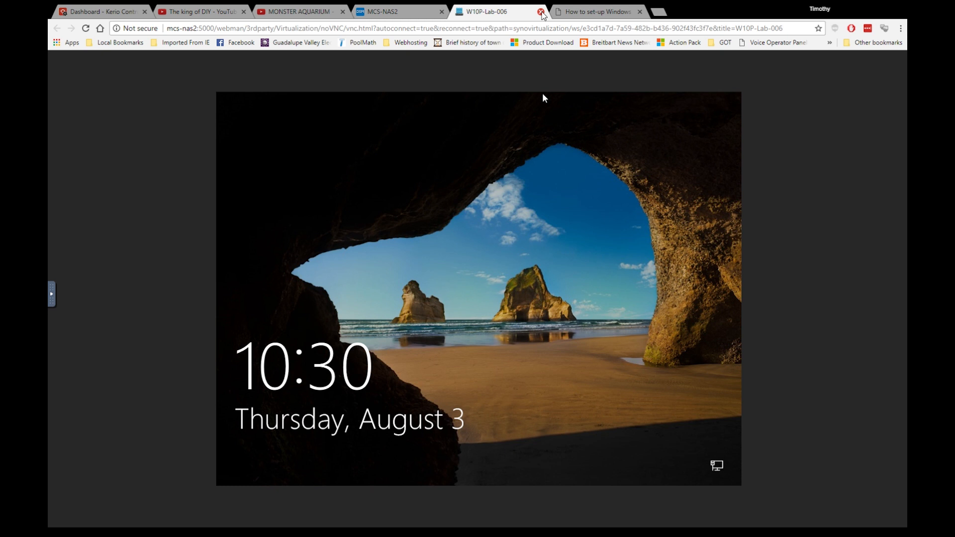
pyautogui.click(540, 12)
pyautogui.click(389, 11)
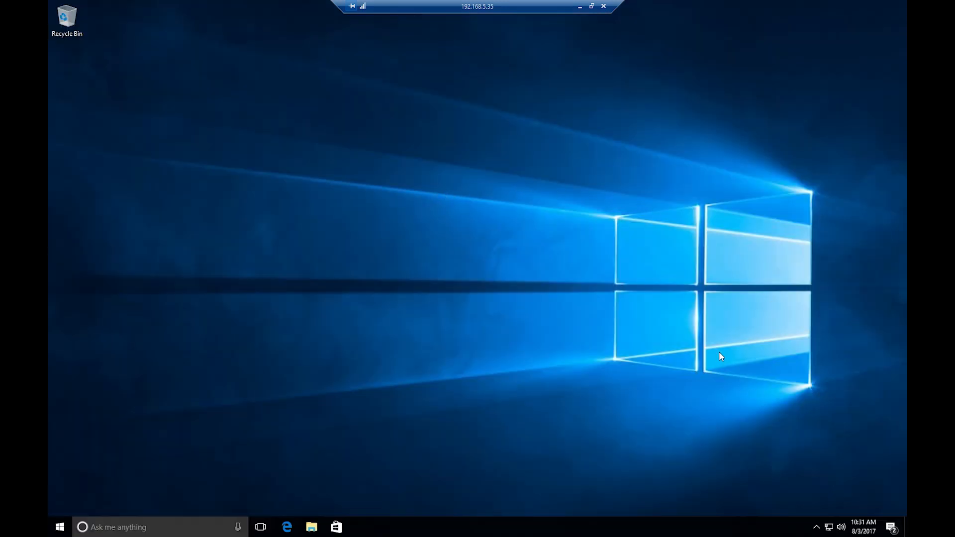
# Check the Remote Audio volume control in the remote desktop session at 192.168.5.35
pyautogui.click(842, 528)
pyautogui.moveTo(874, 504); pyautogui.dragTo(863, 505)
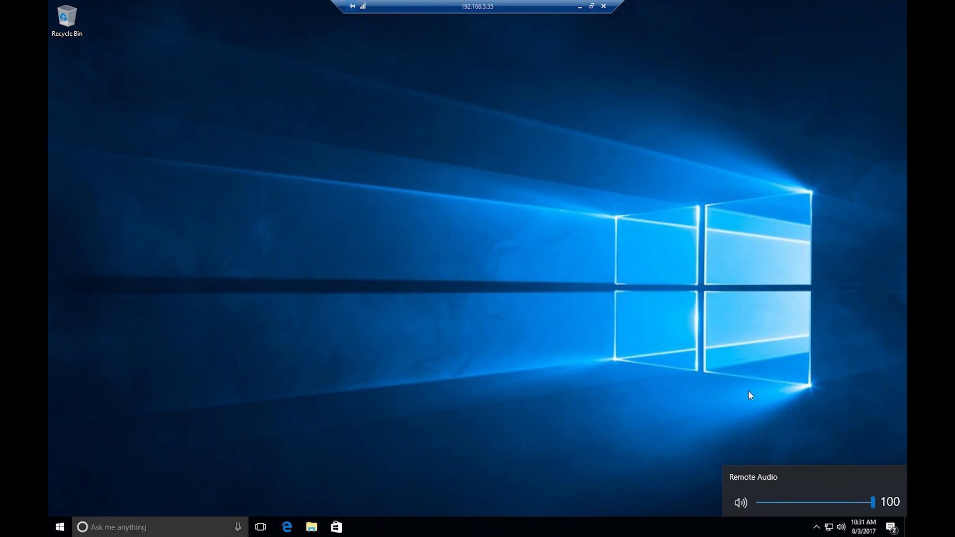
pyautogui.click(713, 353)
# Clear all notifications from the Action Center in the remote Windows session
pyautogui.click(894, 526)
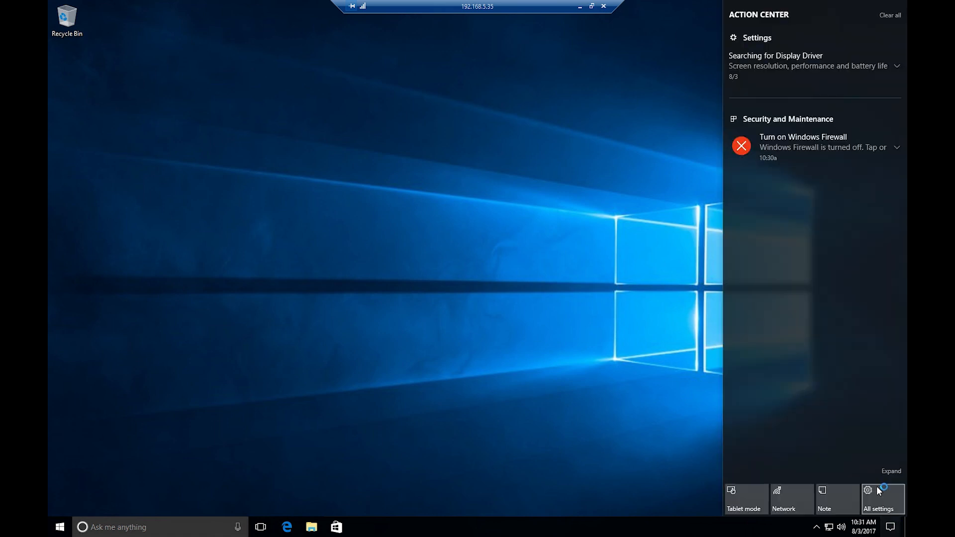
pyautogui.click(894, 15)
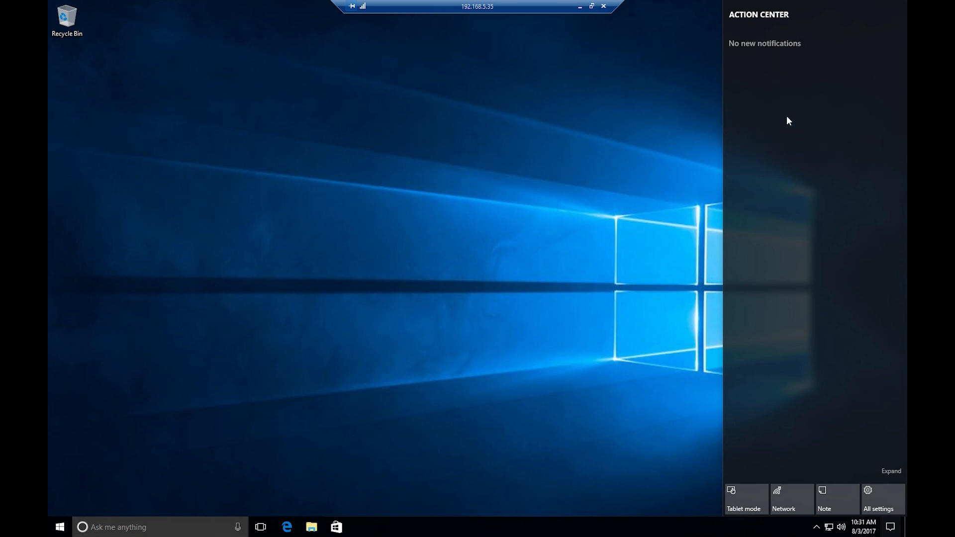
pyautogui.click(890, 527)
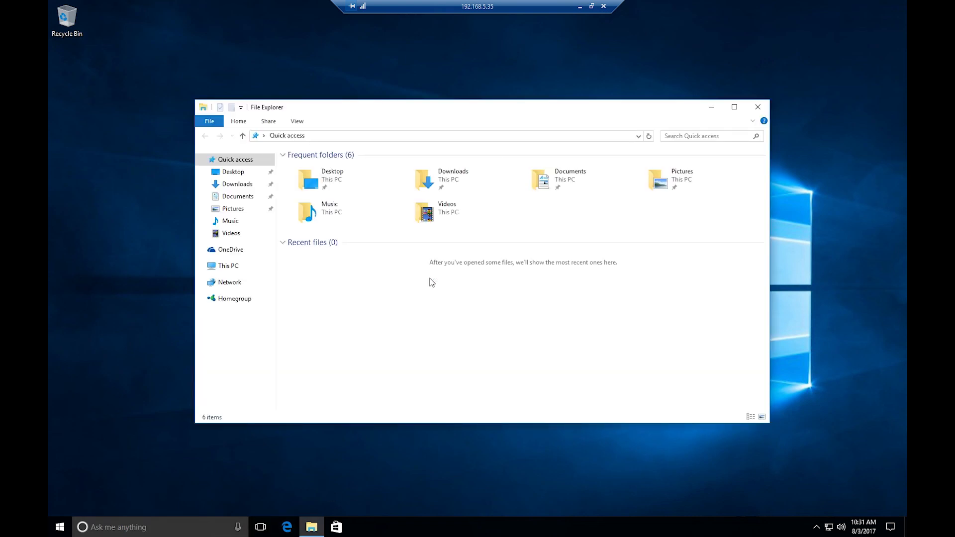
# Browse the drives of This PC and the network computers MCS-NAS and MCS-NAS2, and close File Explorer
pyautogui.click(228, 266)
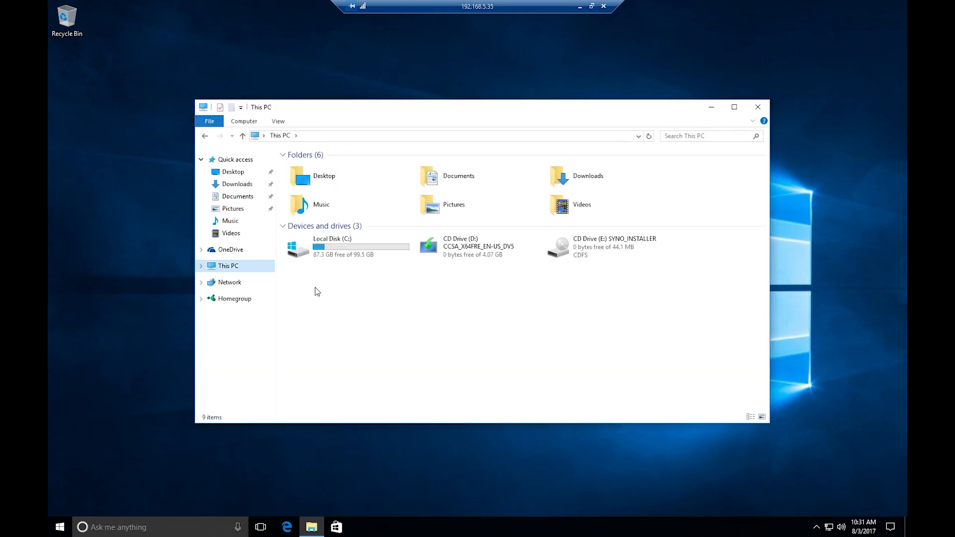
pyautogui.click(221, 283)
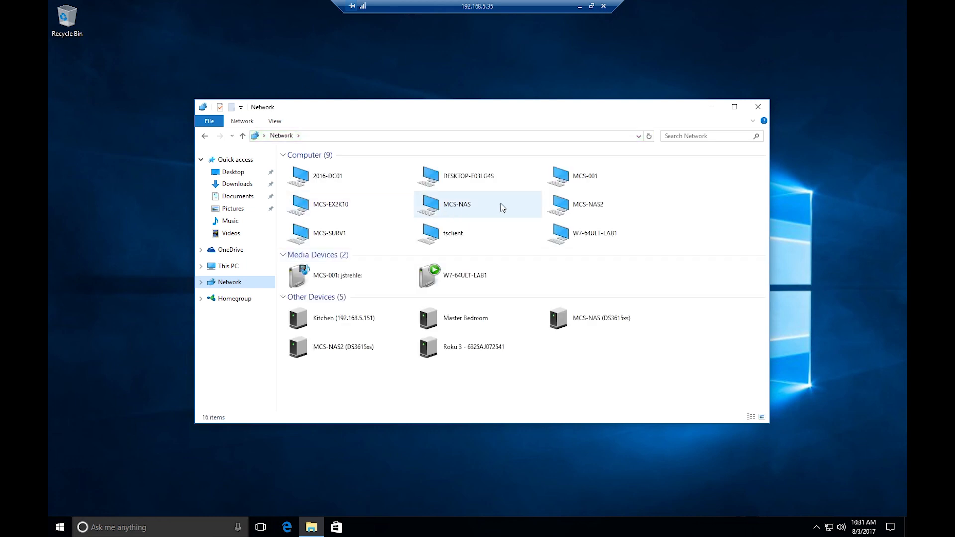
pyautogui.click(479, 202)
pyautogui.doubleClick(479, 204)
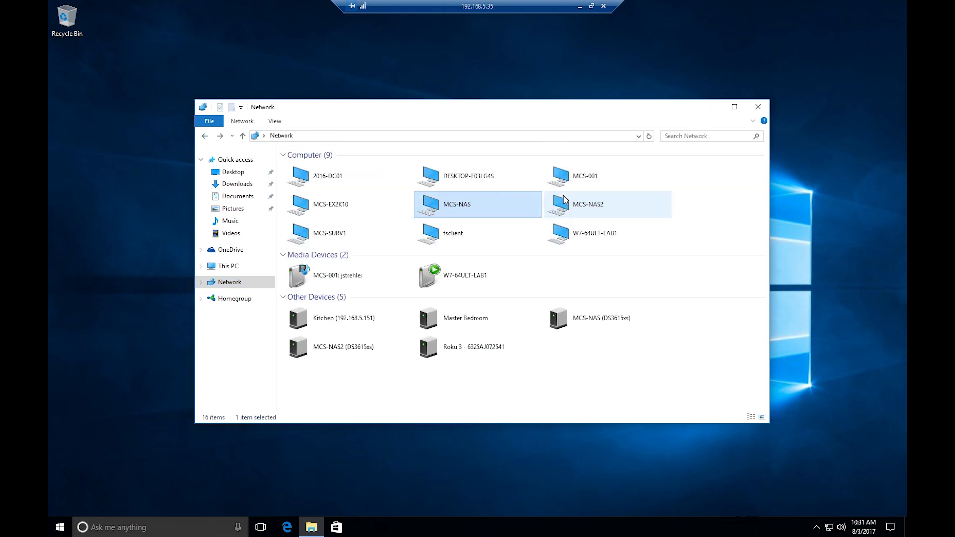
pyautogui.doubleClick(559, 197)
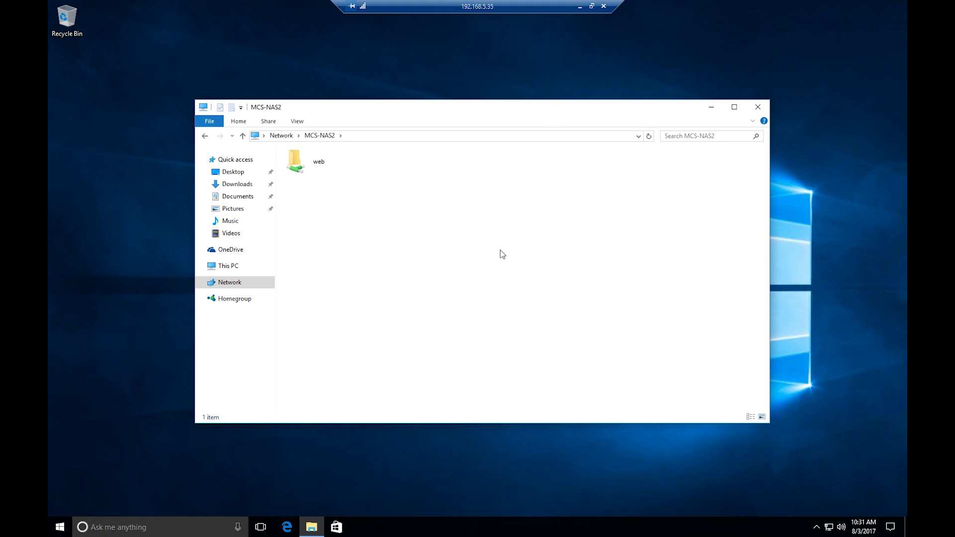
pyautogui.moveTo(457, 107); pyautogui.dragTo(496, 106)
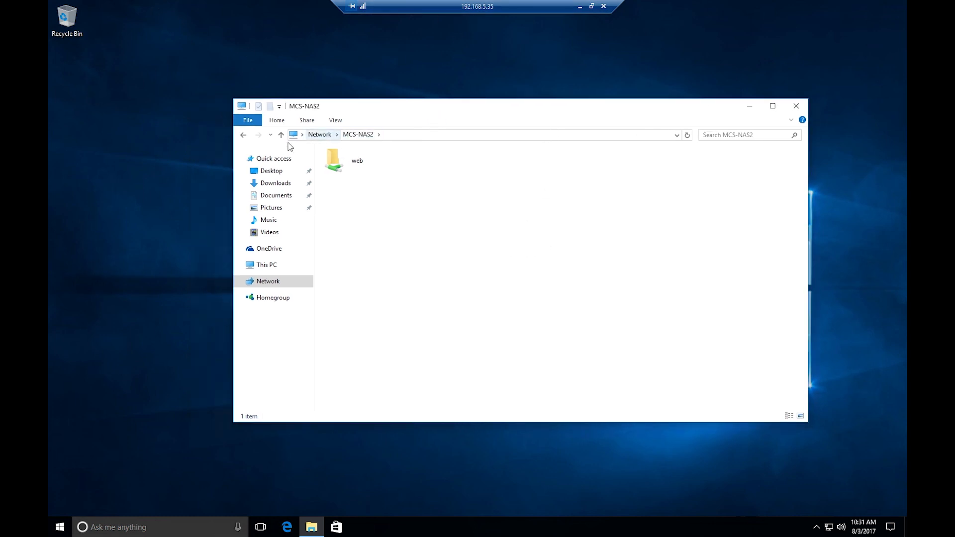
pyautogui.click(244, 135)
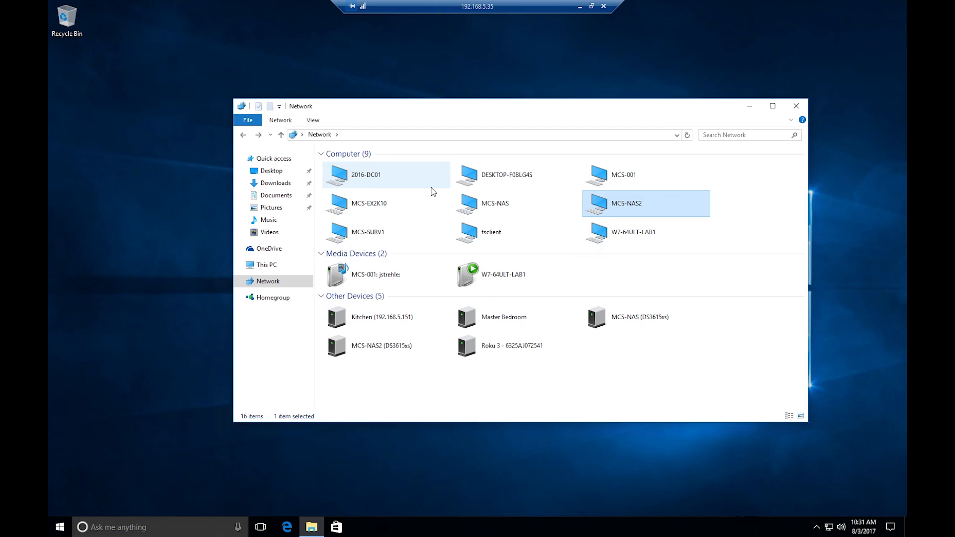
pyautogui.click(796, 106)
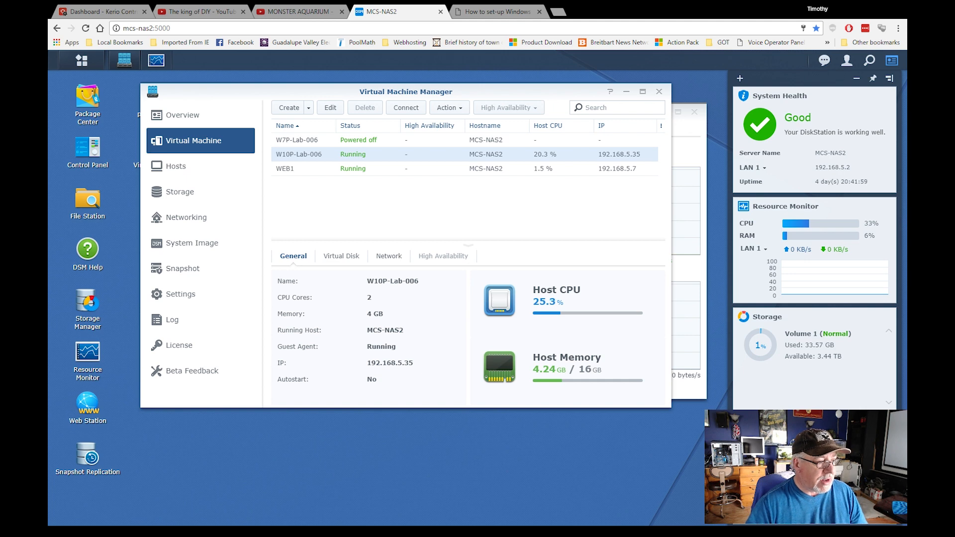
# Review the virtual disk, network and general details of W10P-Lab-006 in Virtual Machine Manager
pyautogui.click(341, 256)
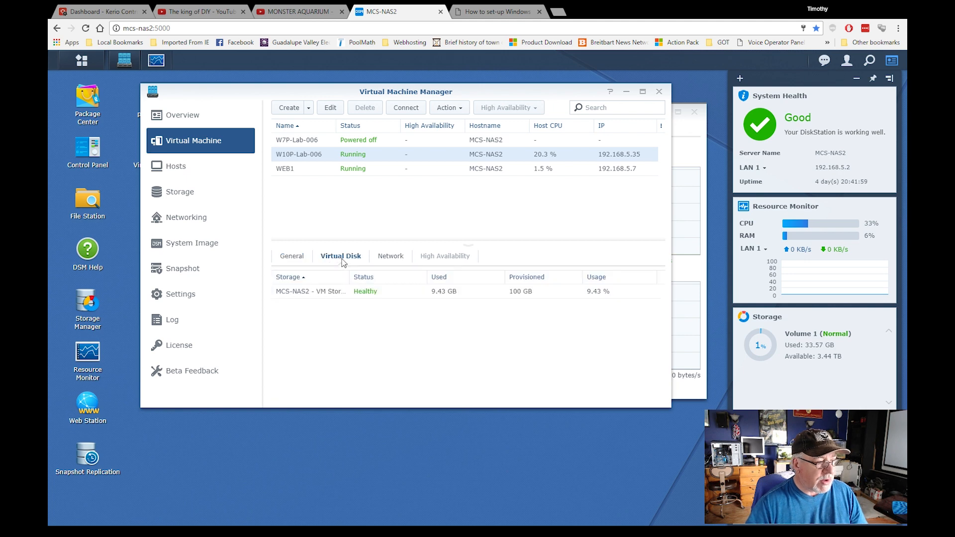
pyautogui.click(391, 260)
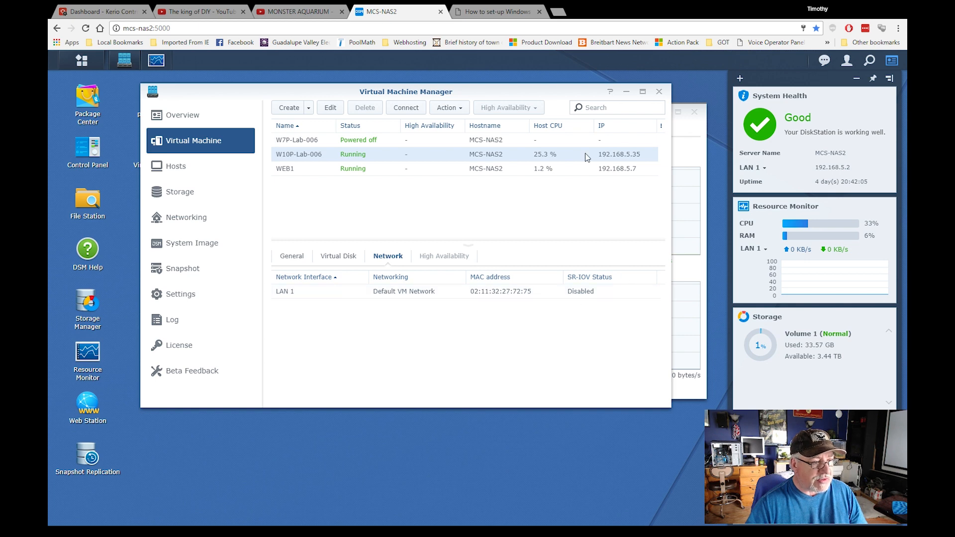
pyautogui.click(285, 260)
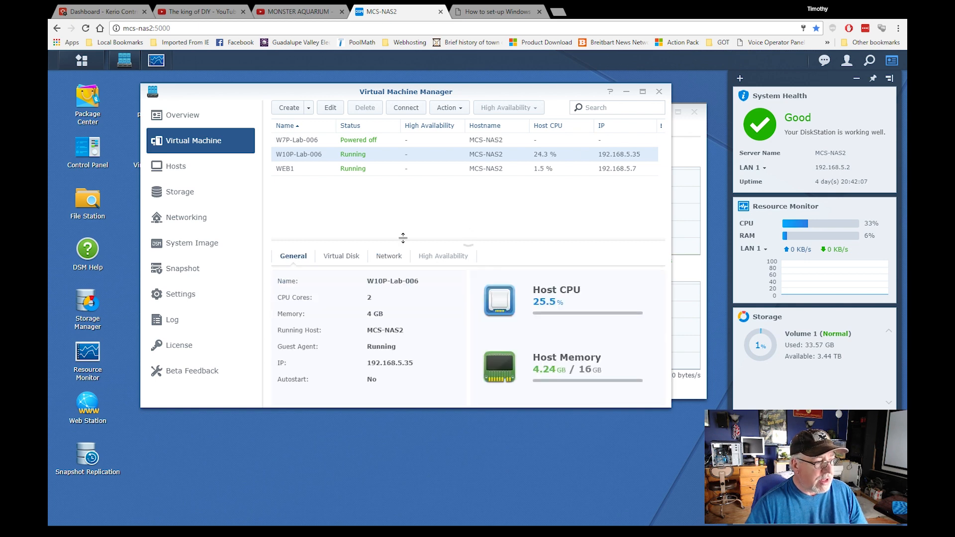
# Review the hosts, storage, networking and system image resources of the virtualization cluster in Virtual Machine Manager
pyautogui.click(192, 167)
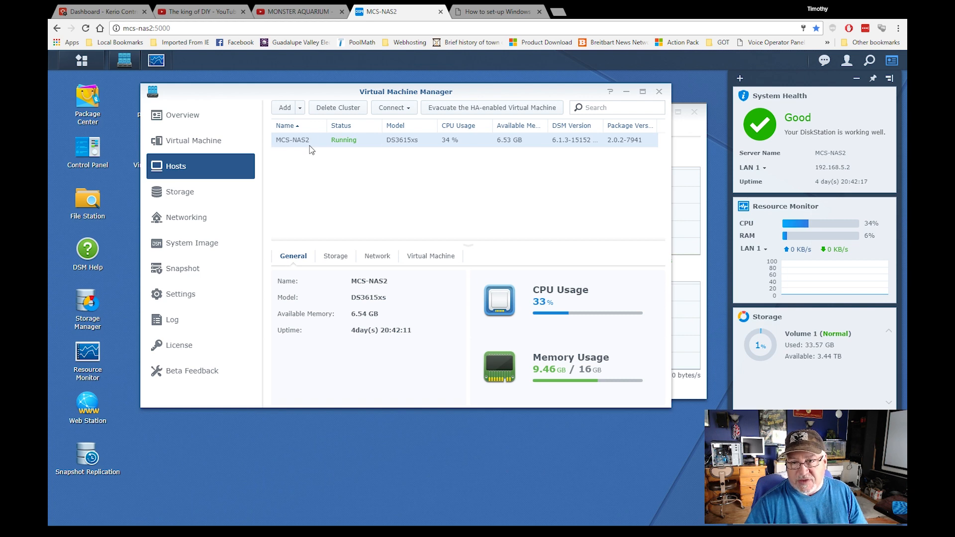
pyautogui.click(181, 194)
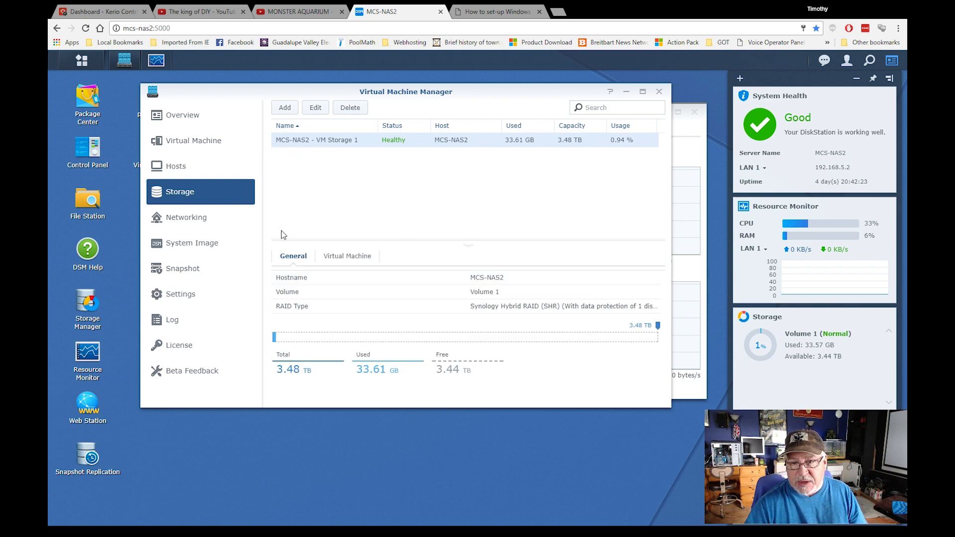
pyautogui.click(193, 219)
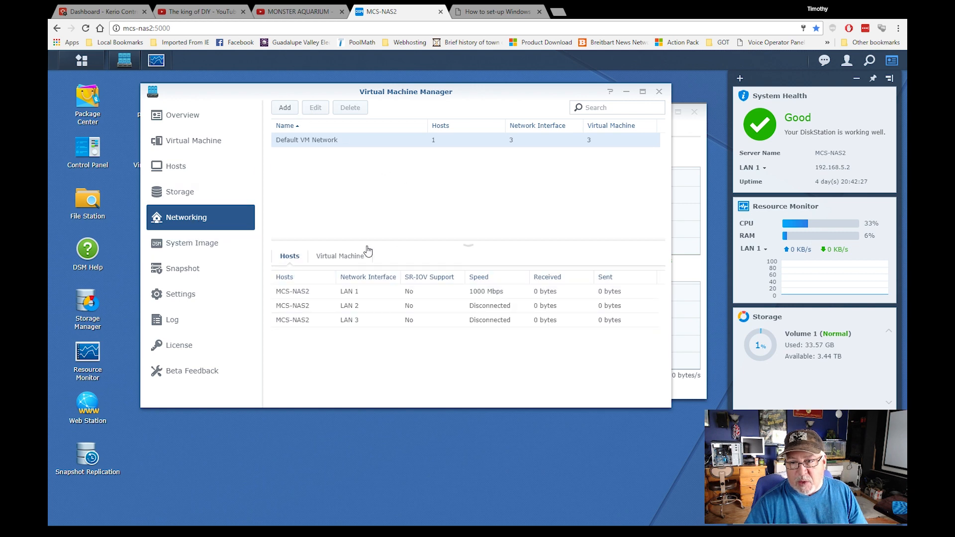
pyautogui.click(183, 247)
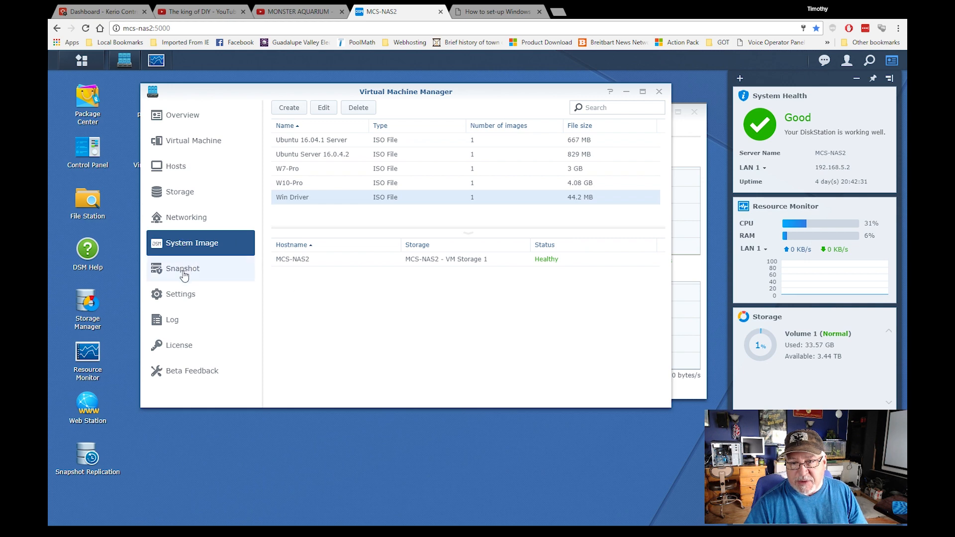
# Look through the snapshot, cluster notification settings, log and beta feedback pages, ending on the overview of the virtualization environment
pyautogui.click(183, 271)
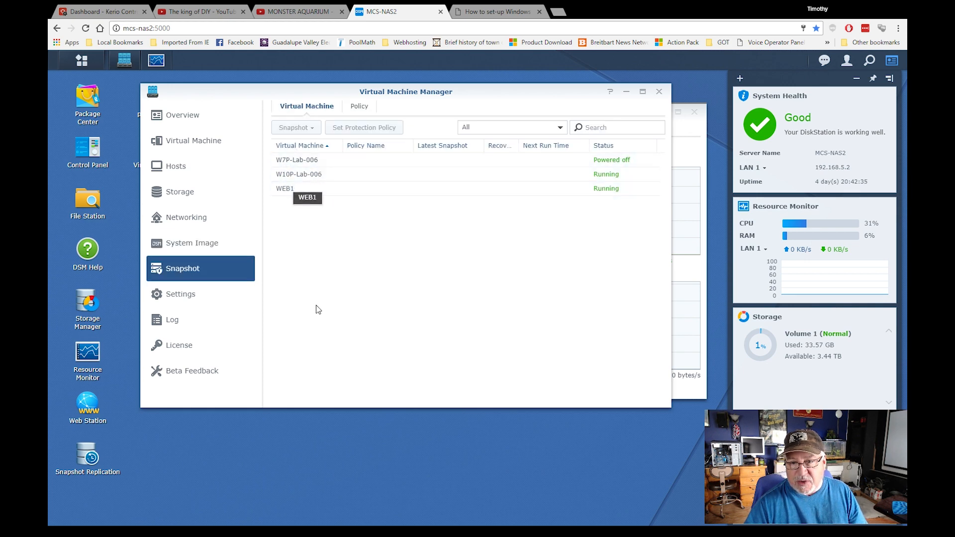
pyautogui.click(187, 296)
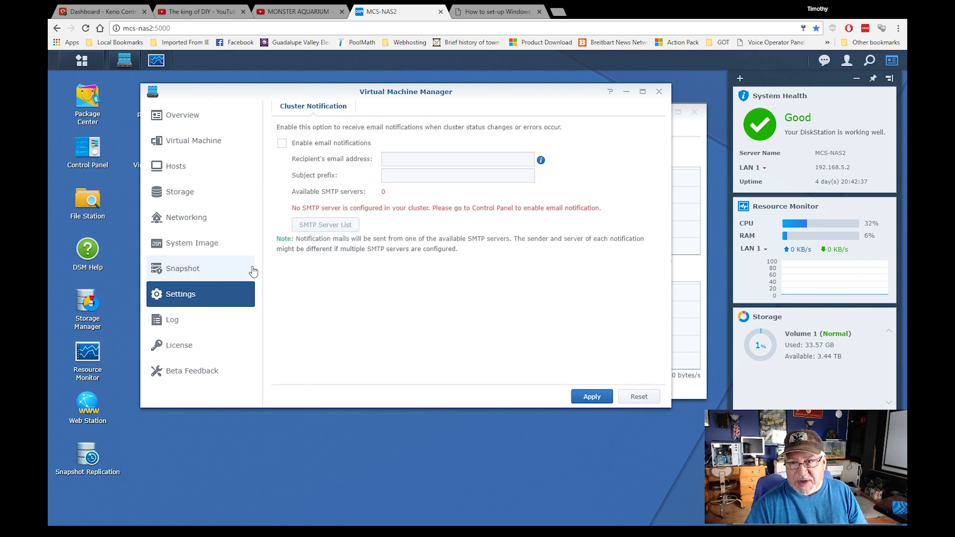
pyautogui.click(226, 320)
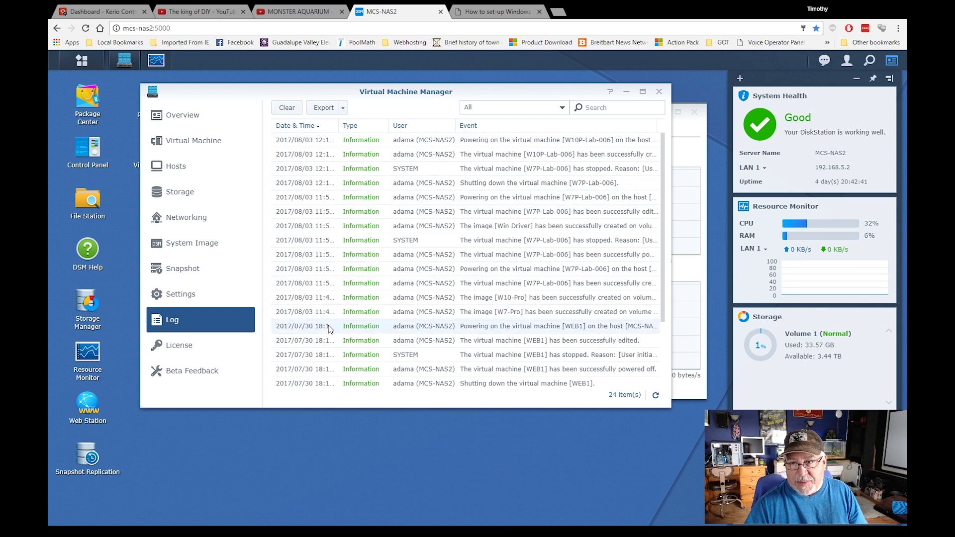
pyautogui.click(191, 369)
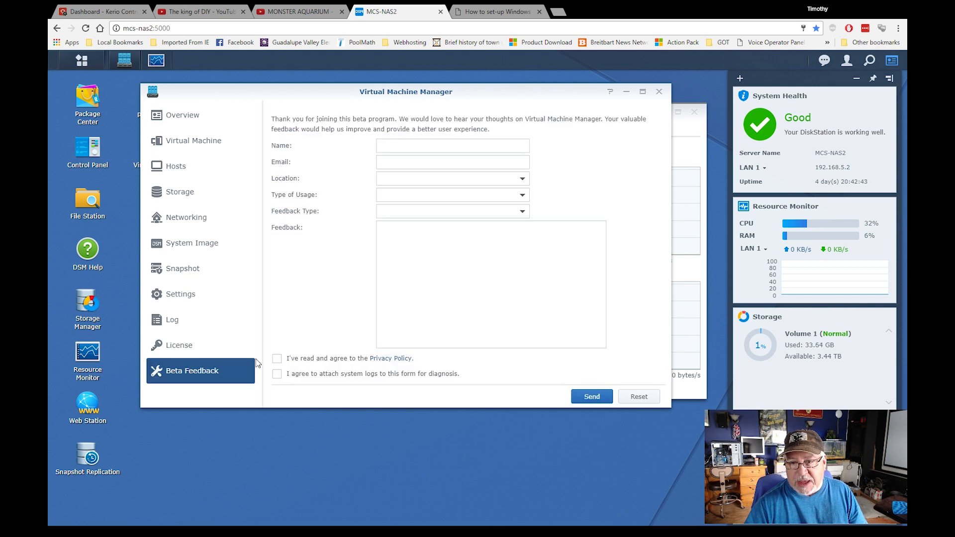
pyautogui.click(184, 123)
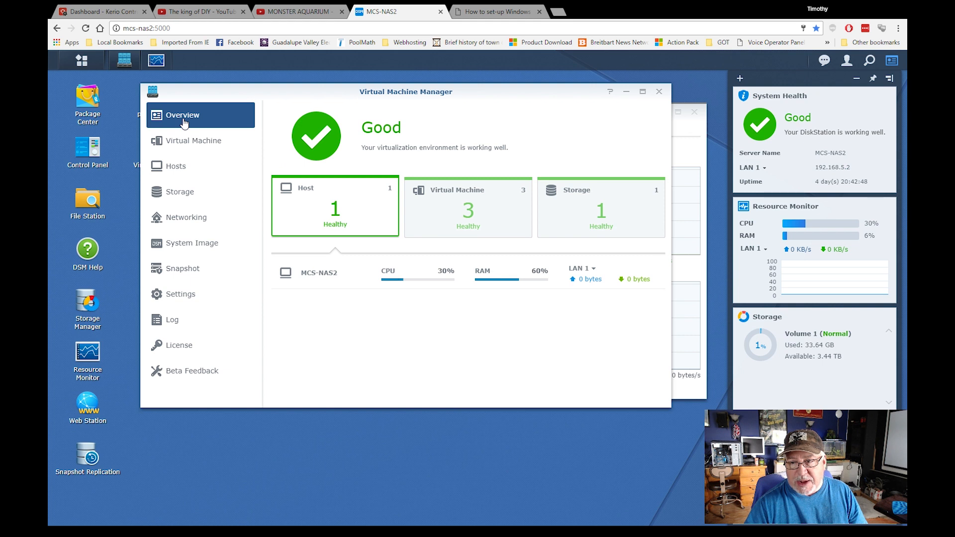